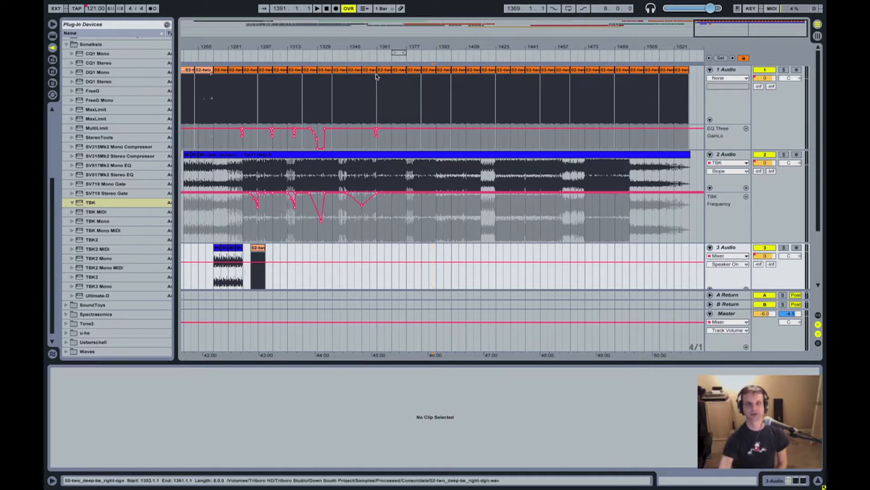
# Show the first TBK's Device On automation on the 1 Audio track and switch the filter on from bar 1345
pyautogui.click(360, 60)
pyautogui.moveTo(395, 48); pyautogui.dragTo(396, 48)
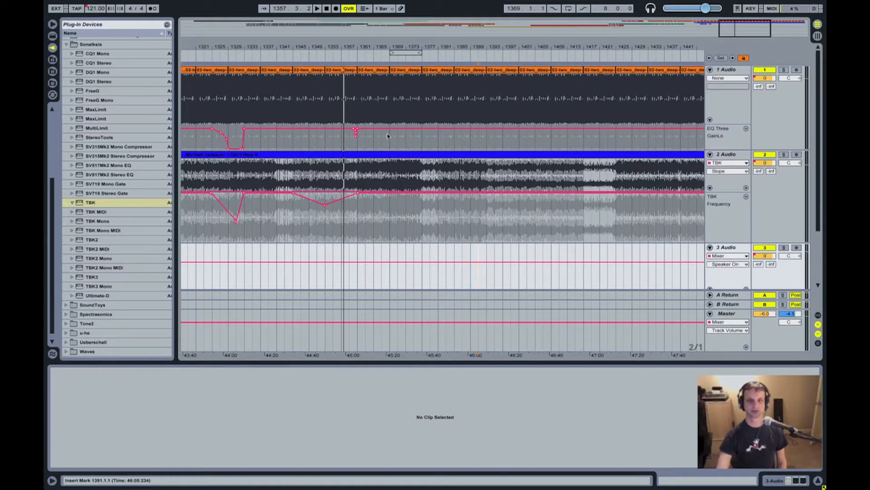
pyautogui.moveTo(372, 44); pyautogui.dragTo(430, 164)
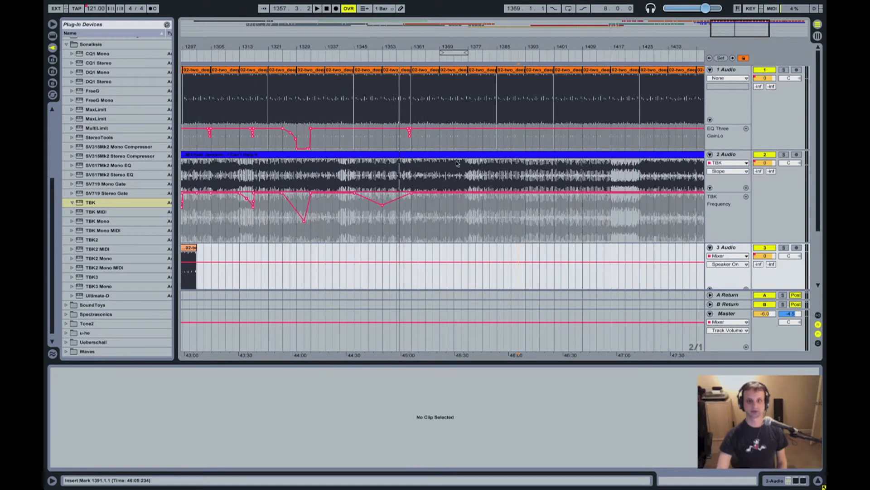
pyautogui.click(768, 121)
pyautogui.click(777, 482)
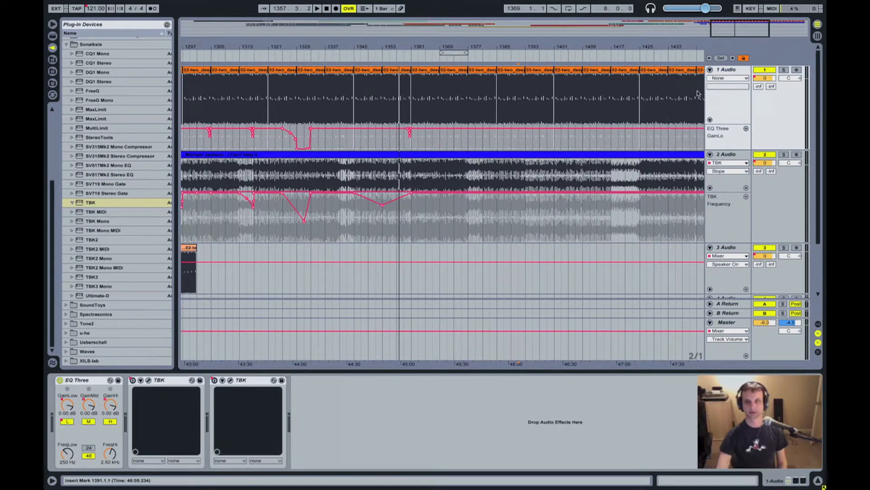
pyautogui.click(730, 80)
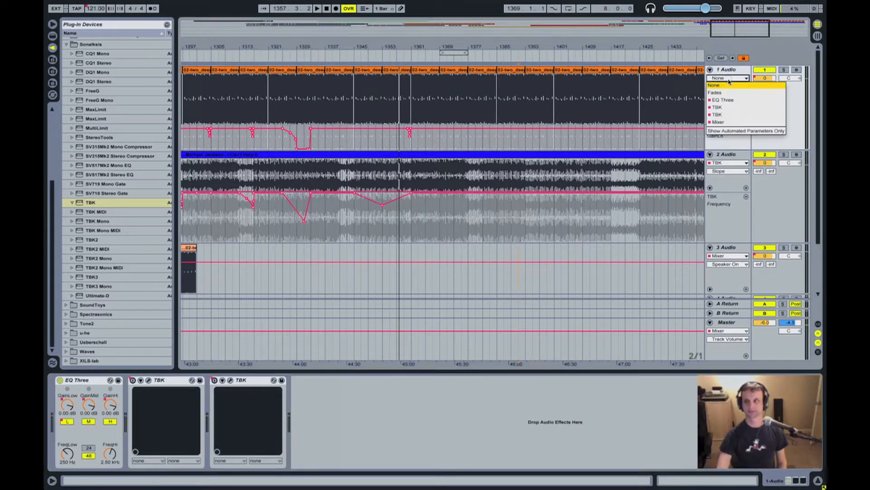
pyautogui.click(730, 108)
pyautogui.click(726, 86)
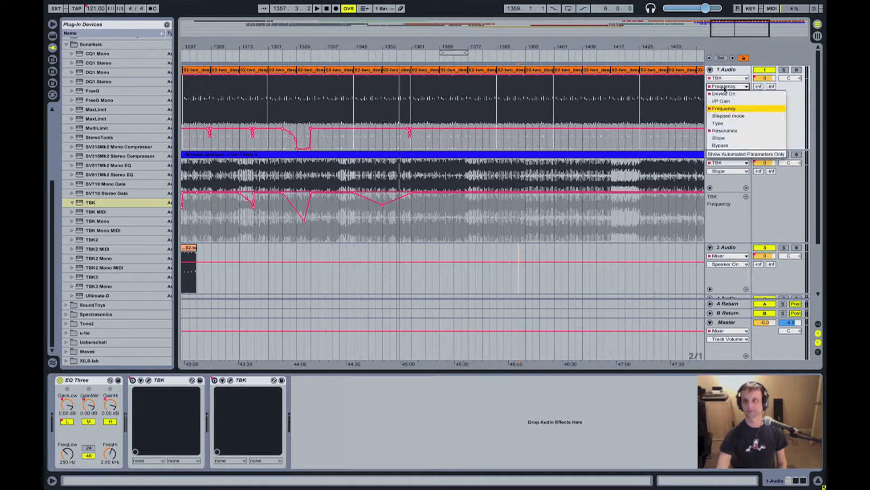
pyautogui.click(723, 93)
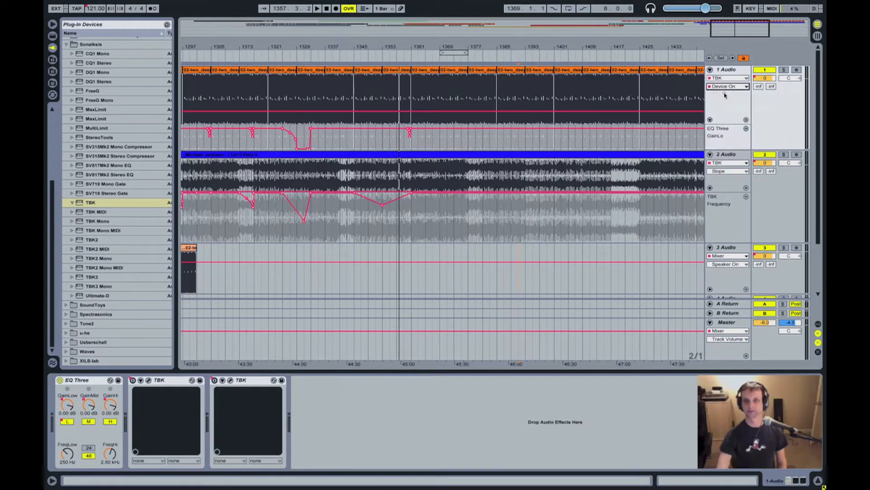
pyautogui.click(350, 112)
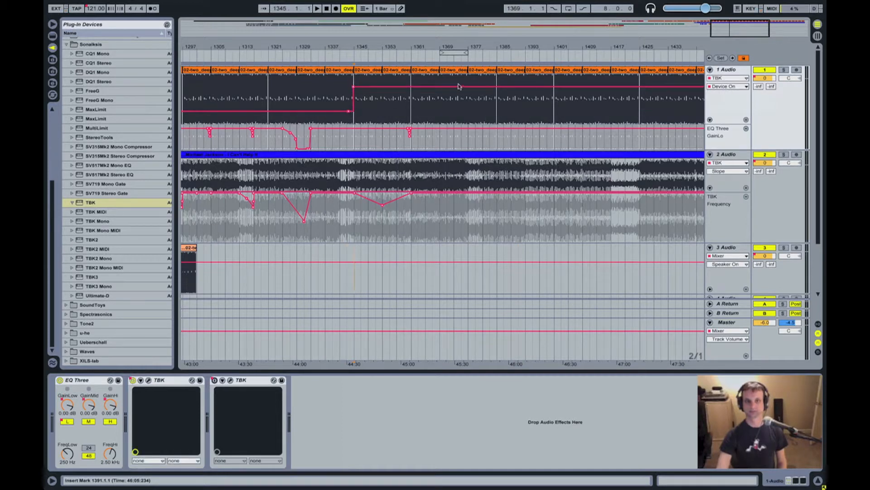
# Solo the 1 Audio track during playback and audition the first TBK filter by toggling it and moving its frequency knob
pyautogui.click(404, 56)
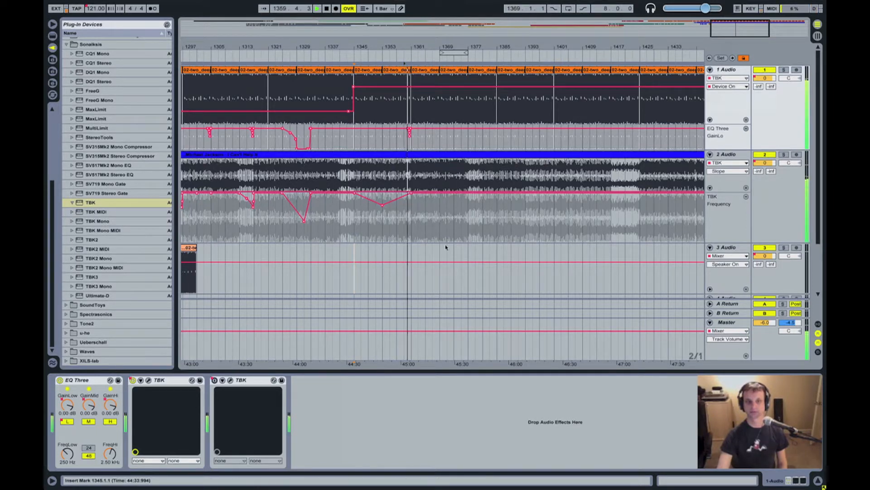
pyautogui.click(783, 71)
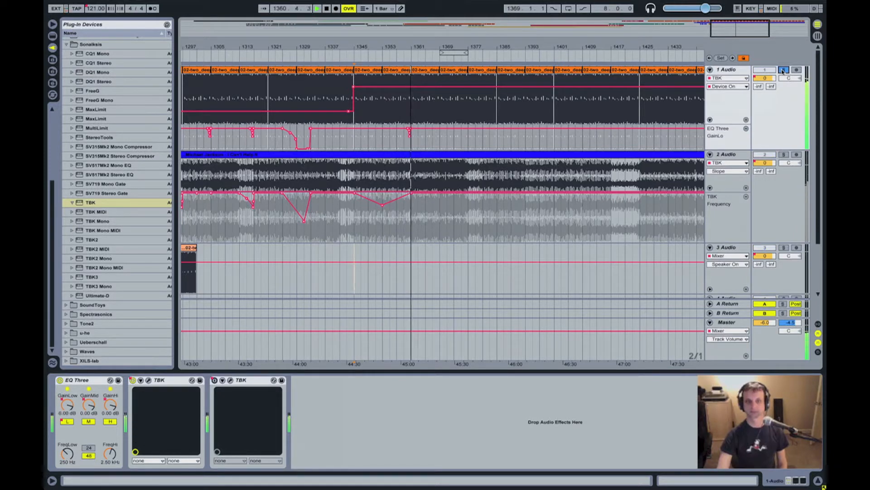
pyautogui.click(132, 380)
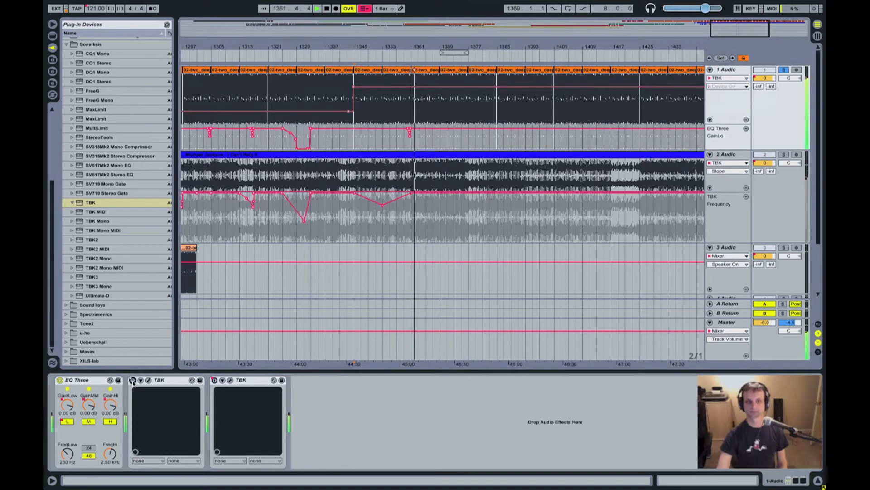
pyautogui.click(132, 380)
pyautogui.click(149, 380)
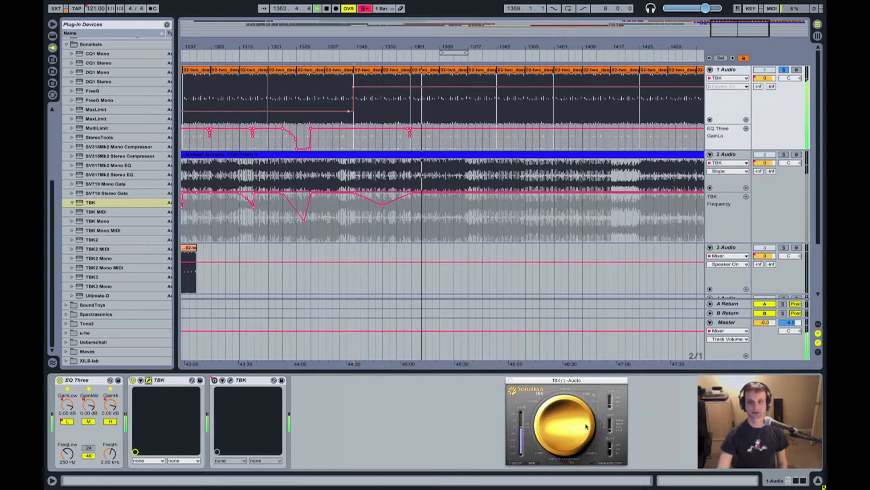
pyautogui.moveTo(565, 426); pyautogui.dragTo(564, 406)
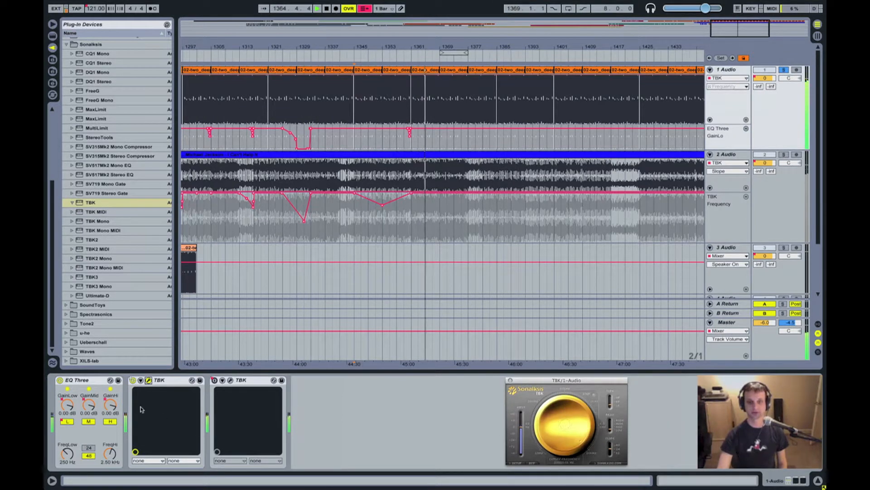
# Compare the sound with the first TBK off and on, re-enable the overridden automation and close the plug-in window
pyautogui.click(133, 381)
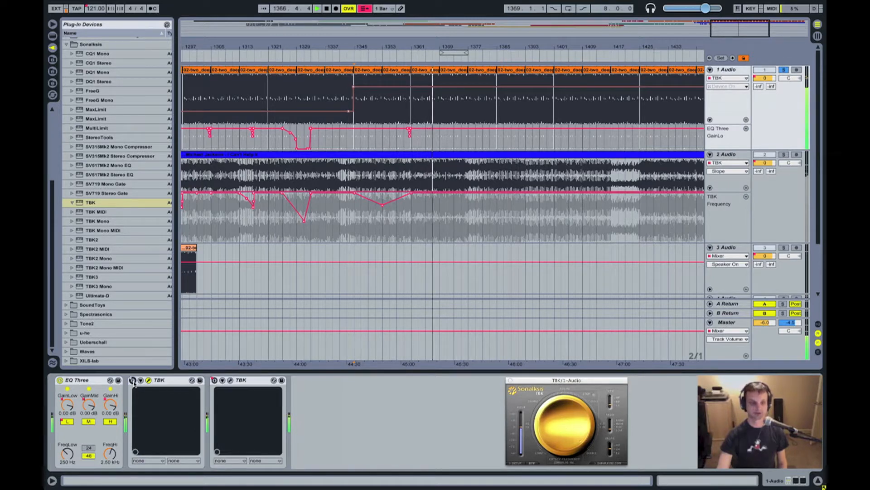
pyautogui.click(133, 381)
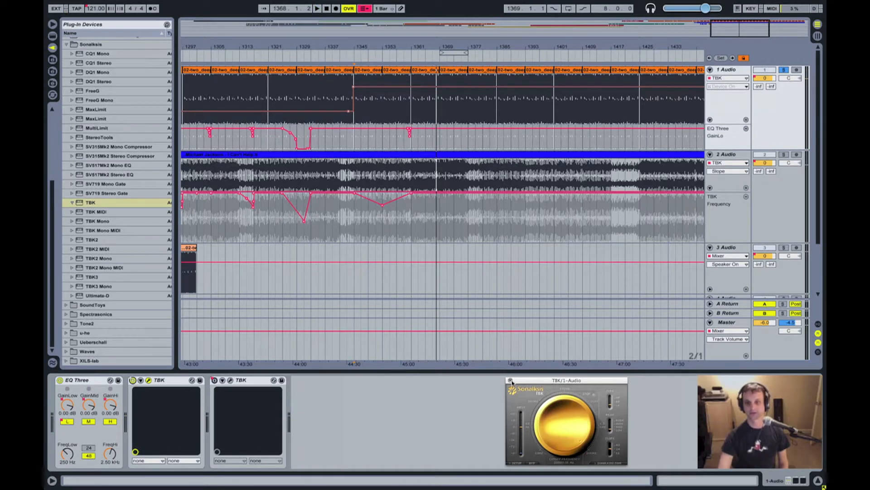
pyautogui.click(367, 10)
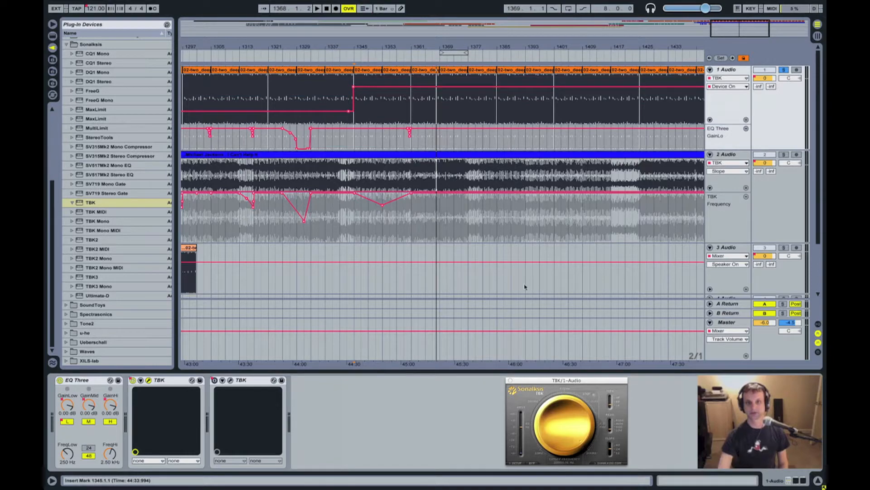
pyautogui.click(511, 381)
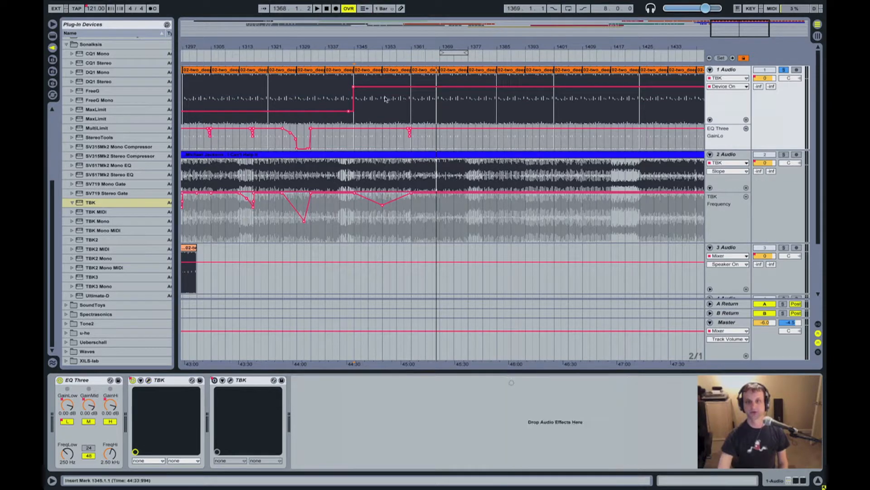
# Move the first TBK's Device On switch point on the 1 Audio track to bar 1381
pyautogui.moveTo(421, 47); pyautogui.dragTo(434, 86)
pyautogui.press('space')
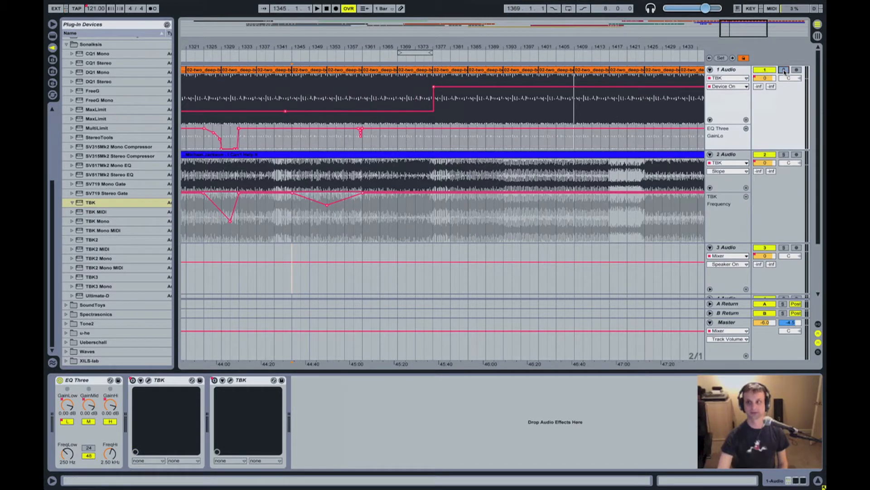
pyautogui.press('space')
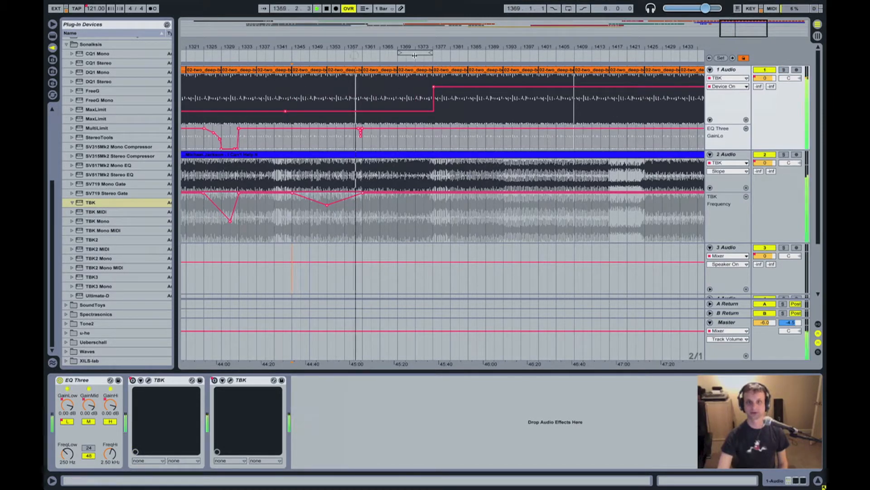
pyautogui.moveTo(390, 45); pyautogui.dragTo(390, 44)
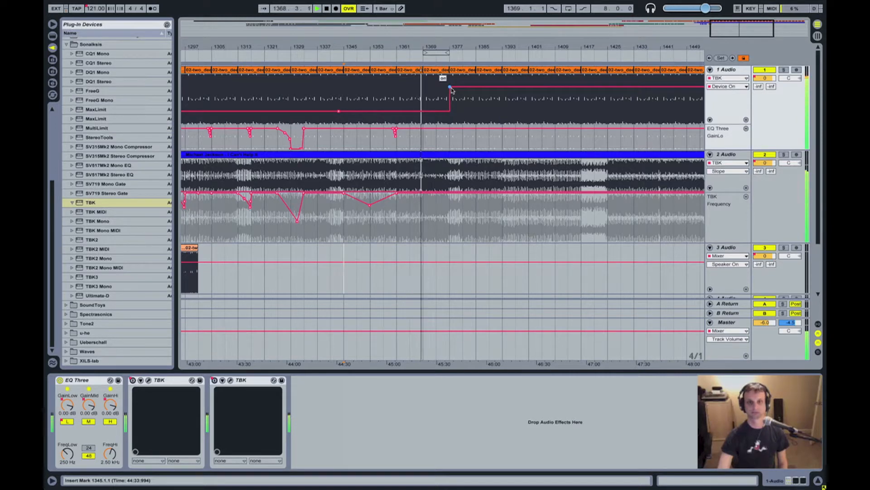
pyautogui.moveTo(450, 88); pyautogui.dragTo(462, 87)
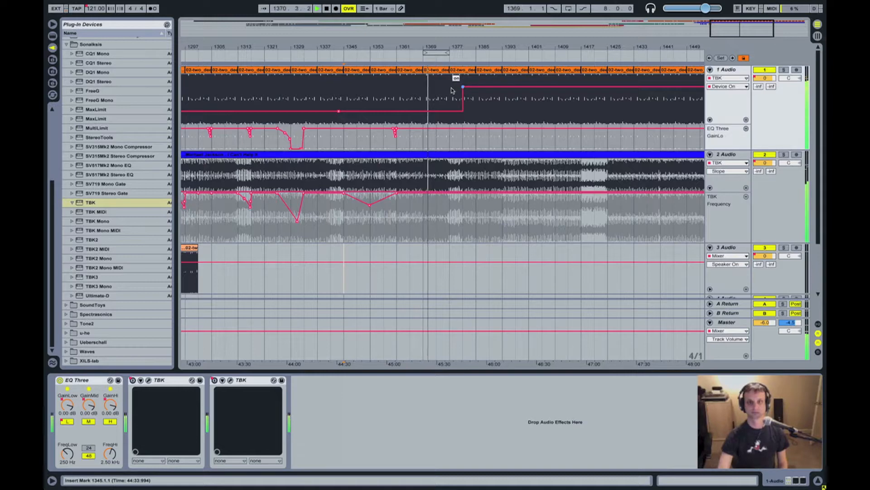
# Place the Device On automation in its own lane and show the first TBK's Frequency in 1 Audio's main lane
pyautogui.click(746, 120)
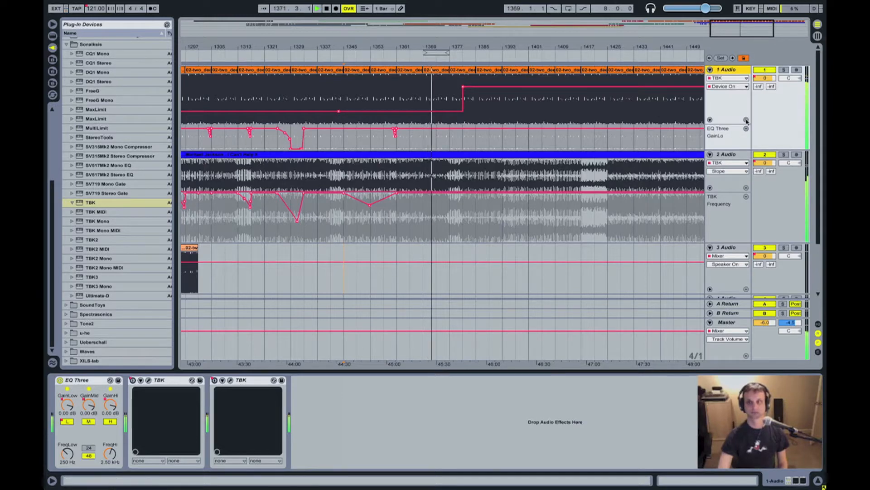
pyautogui.click(730, 79)
pyautogui.click(731, 107)
pyautogui.click(723, 88)
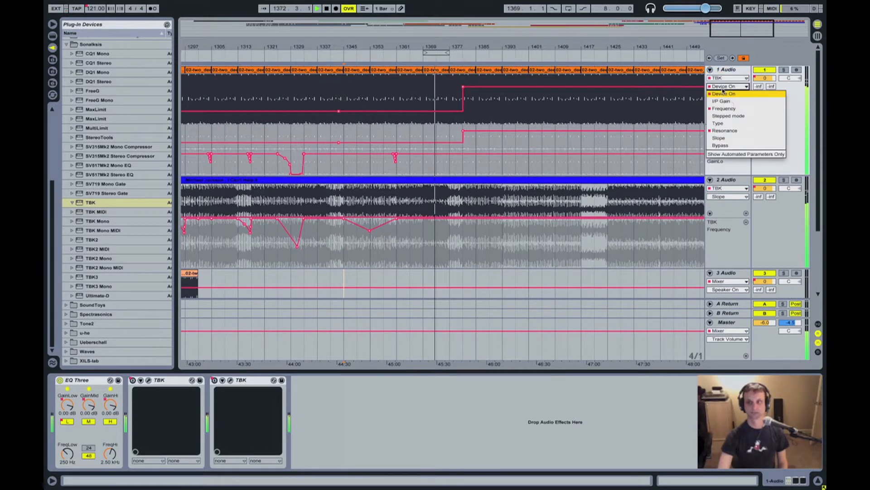
pyautogui.click(724, 108)
# Open the first TBK's plug-in window and display its Resonance automation in a separate lane on the 1 Audio track
pyautogui.moveTo(478, 44); pyautogui.dragTo(410, 43)
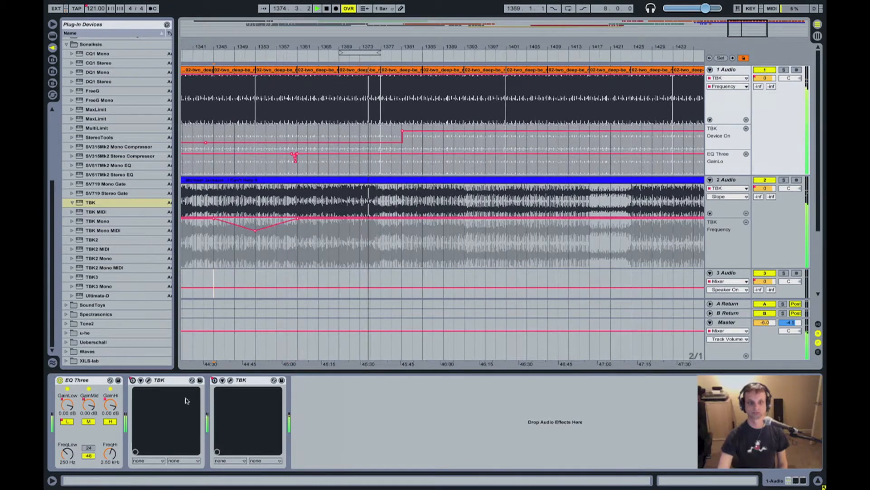
pyautogui.click(148, 380)
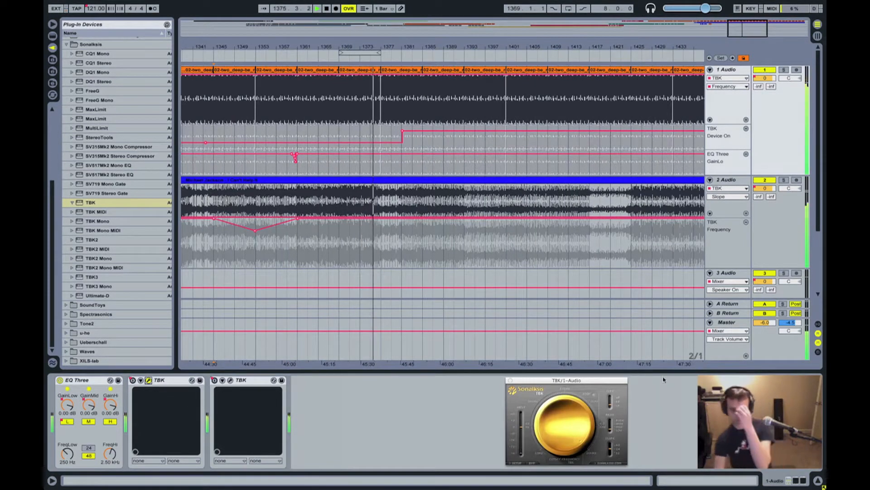
pyautogui.click(724, 87)
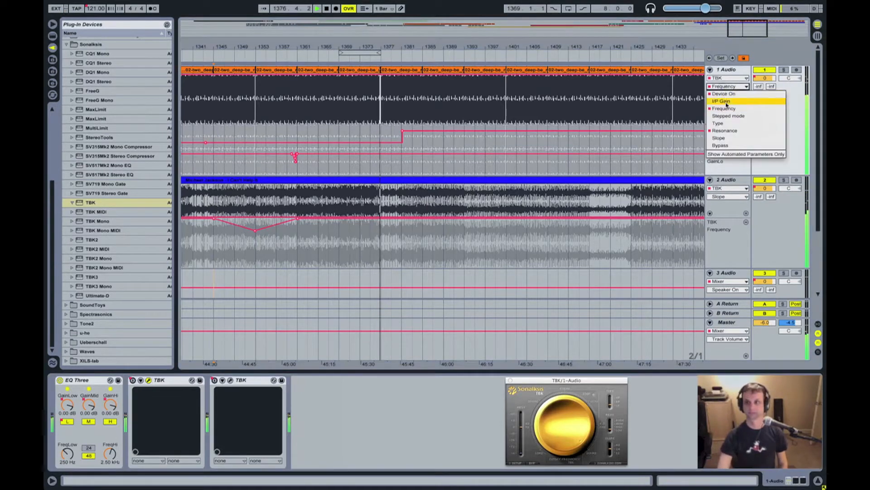
pyautogui.click(726, 130)
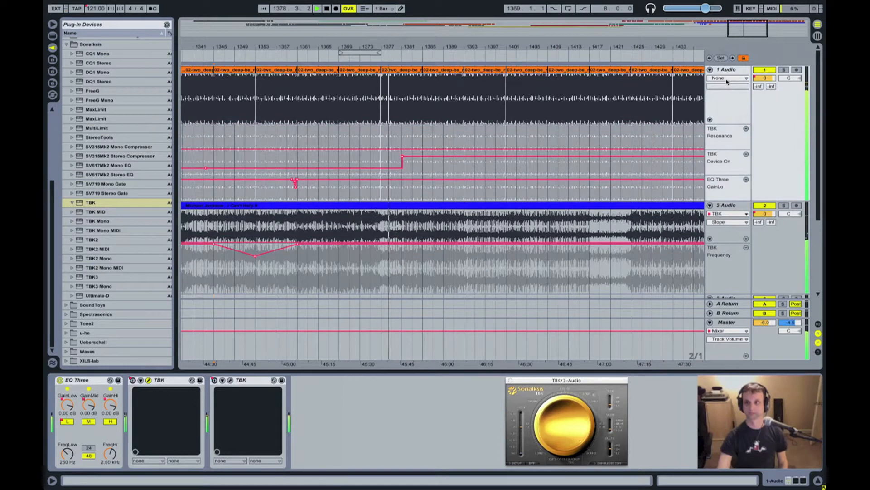
# Set the main automation lane of the 1 Audio track to the first TBK's Frequency
pyautogui.click(727, 81)
pyautogui.click(728, 93)
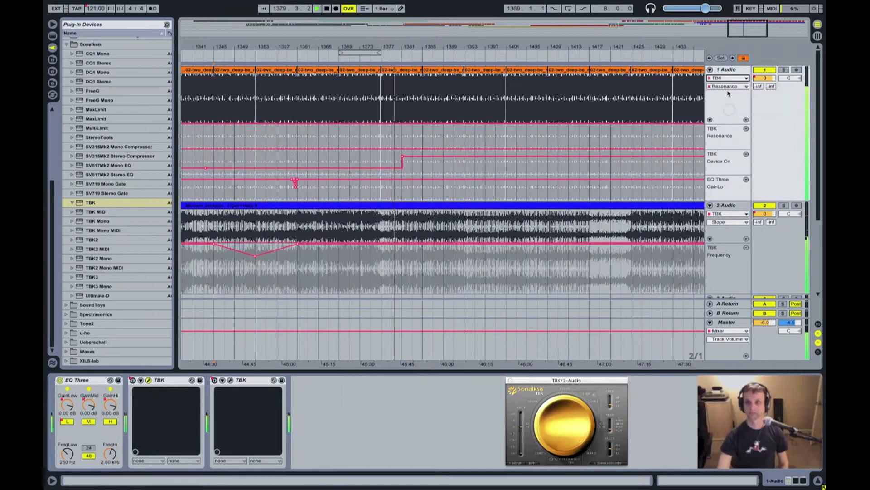
pyautogui.click(727, 86)
pyautogui.click(725, 105)
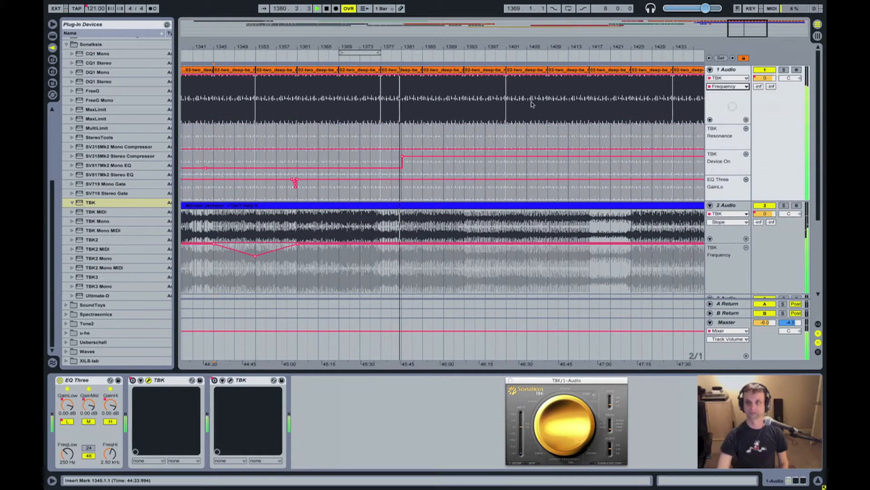
# Draw a falling Frequency ramp for the first TBK from bar 1381 to about bar 1385, and play it back
pyautogui.moveTo(417, 43); pyautogui.dragTo(416, 44)
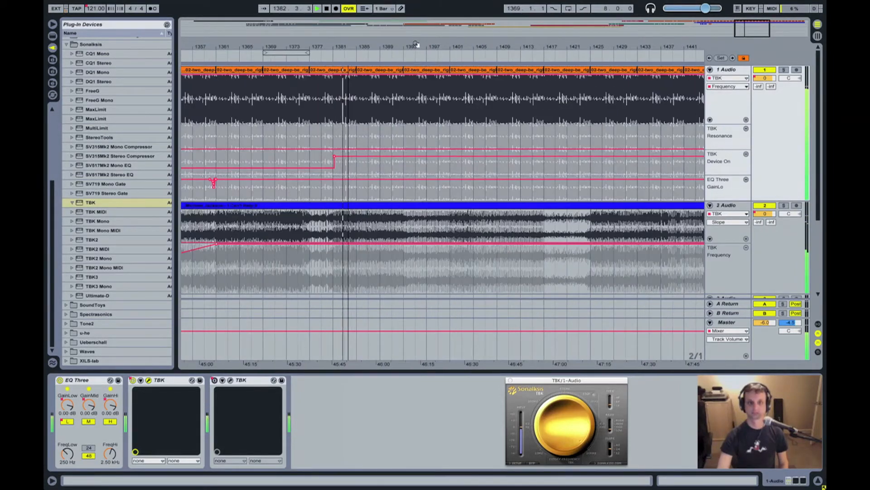
pyautogui.press('space')
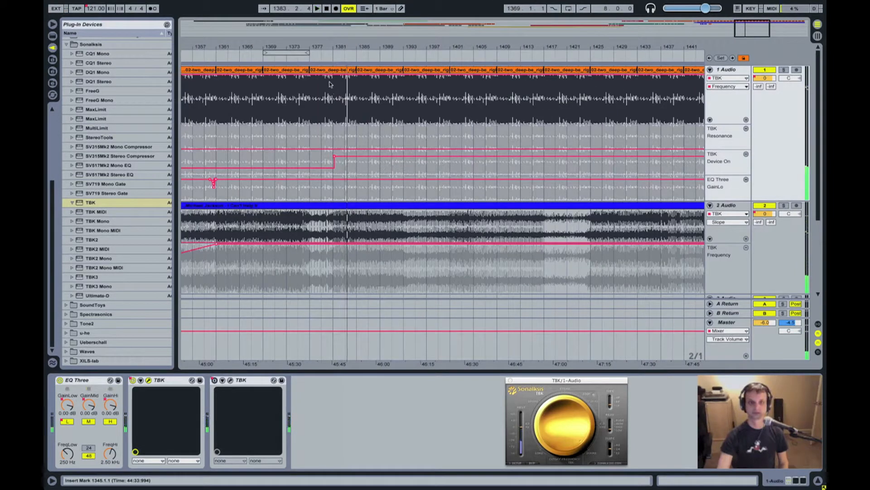
pyautogui.click(333, 75)
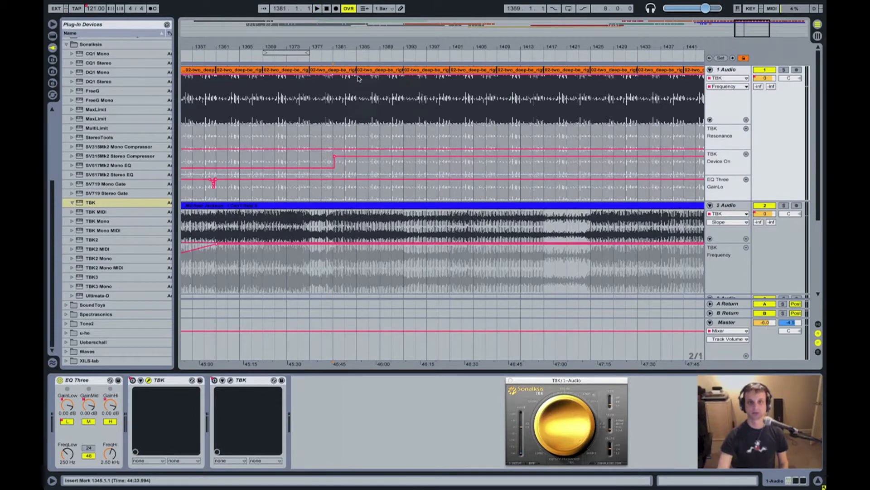
pyautogui.moveTo(381, 77); pyautogui.dragTo(357, 94)
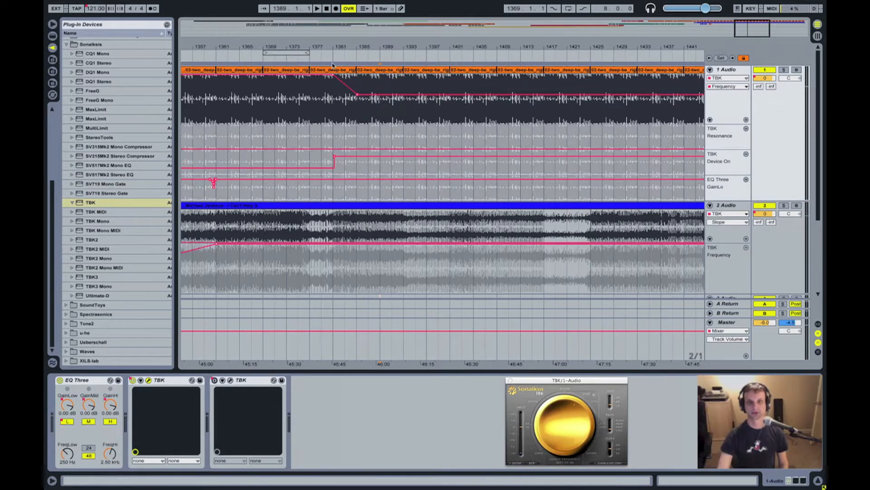
pyautogui.press('space')
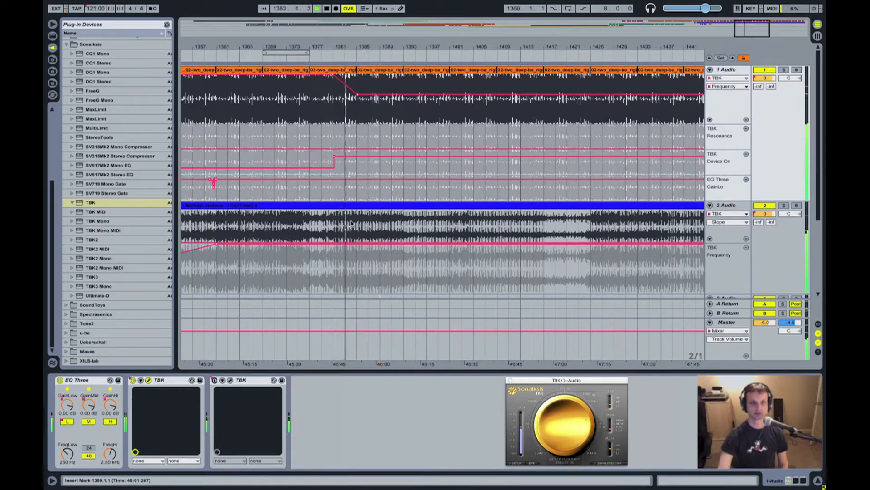
# Delete the lowered Frequency breakpoint at about bar 1385 and resume playback
pyautogui.click(358, 96)
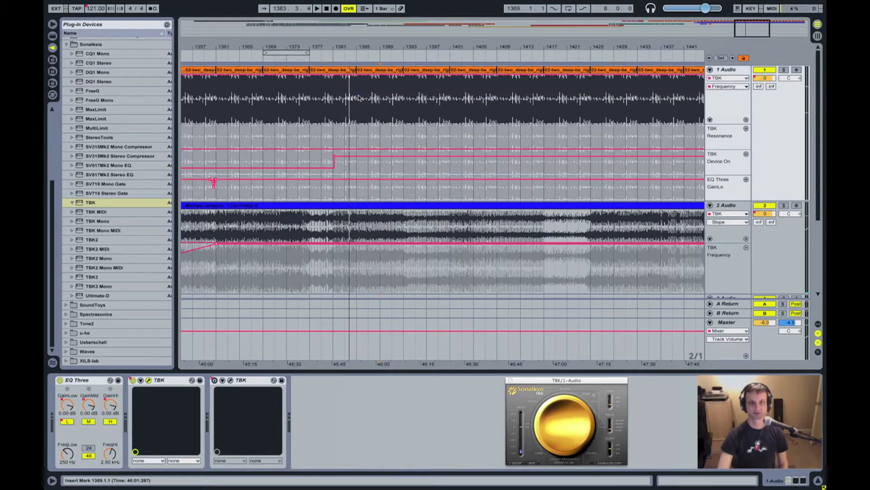
pyautogui.hotkey('shift', 'space')
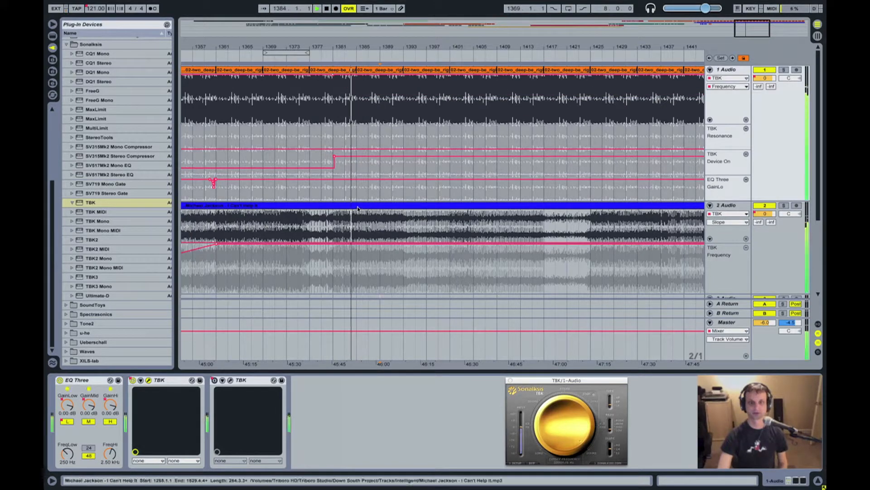
# Show the waveform of the Michael Jackson clip on the 2 Audio track in the clip view and play it briefly
pyautogui.click(357, 206)
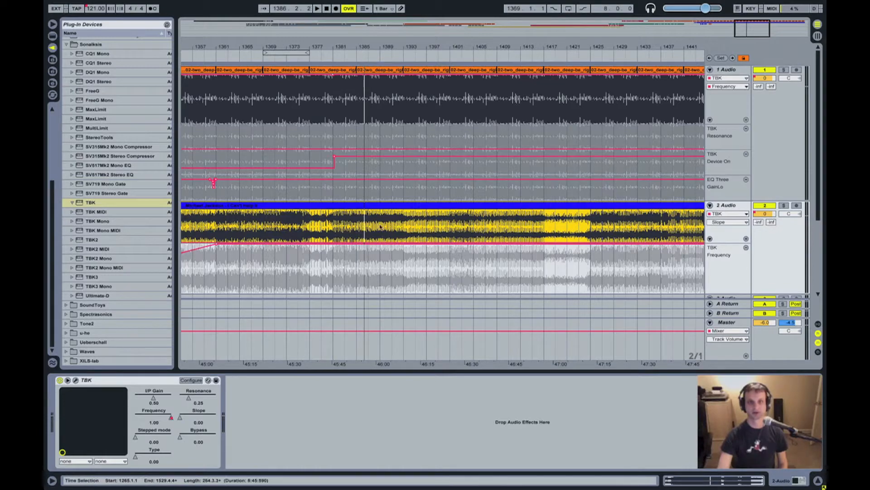
pyautogui.click(708, 480)
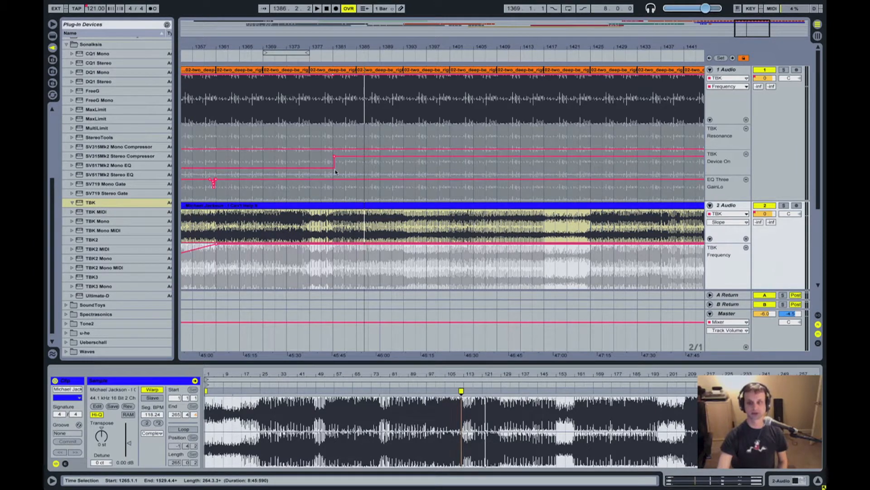
pyautogui.press('space')
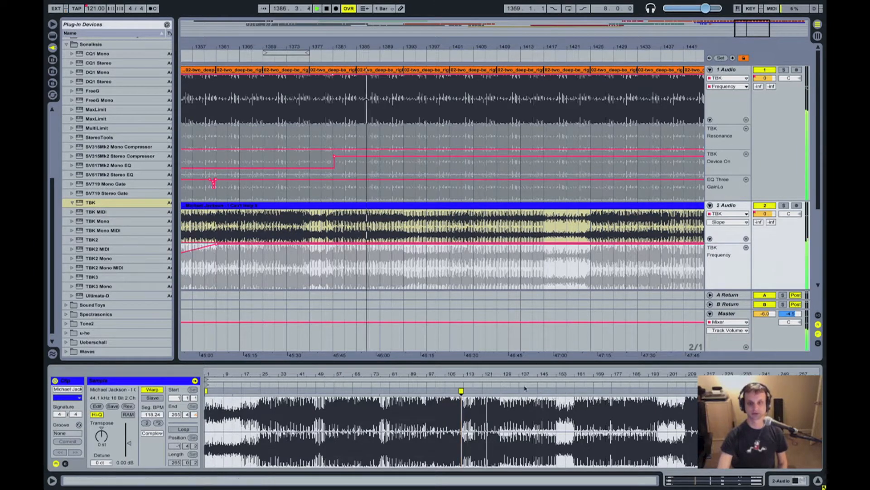
pyautogui.moveTo(492, 371); pyautogui.dragTo(491, 377)
pyautogui.press('space')
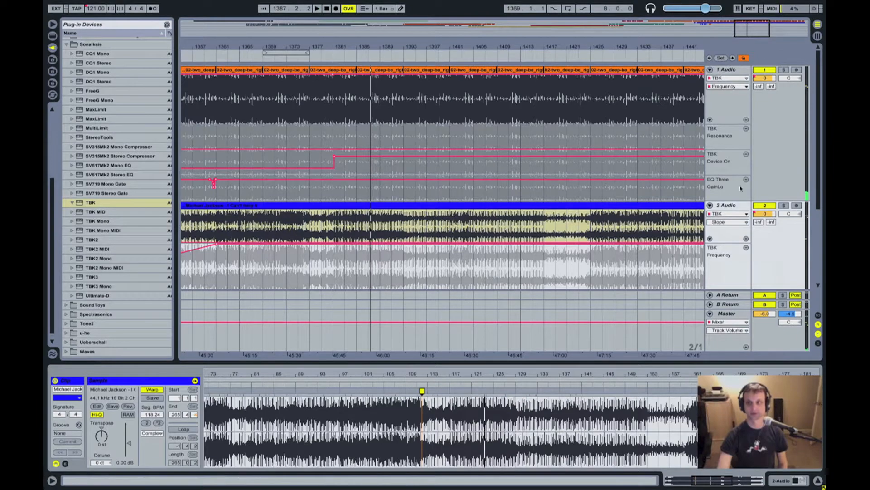
# Solo the 2 Audio track, turn on the metronome and start playback
pyautogui.click(781, 207)
pyautogui.click(154, 9)
pyautogui.press('space')
# Add a warp marker at bar 125 in the 2 Audio clip, aligned to the beat
pyautogui.moveTo(478, 371); pyautogui.dragTo(478, 374)
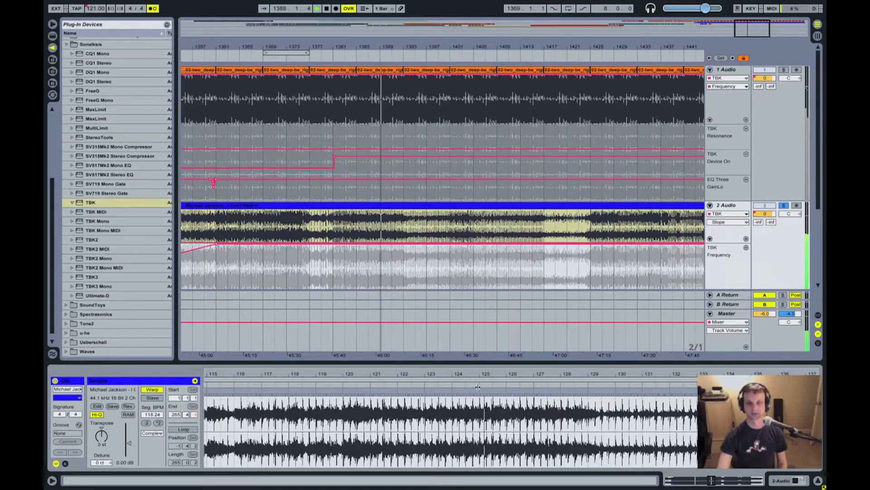
pyautogui.moveTo(478, 371)
pyautogui.mouseDown()
pyautogui.moveTo(492, 383)
pyautogui.moveTo(476, 373)
pyautogui.mouseUp()
pyautogui.doubleClick(496, 424)
pyautogui.click(452, 384)
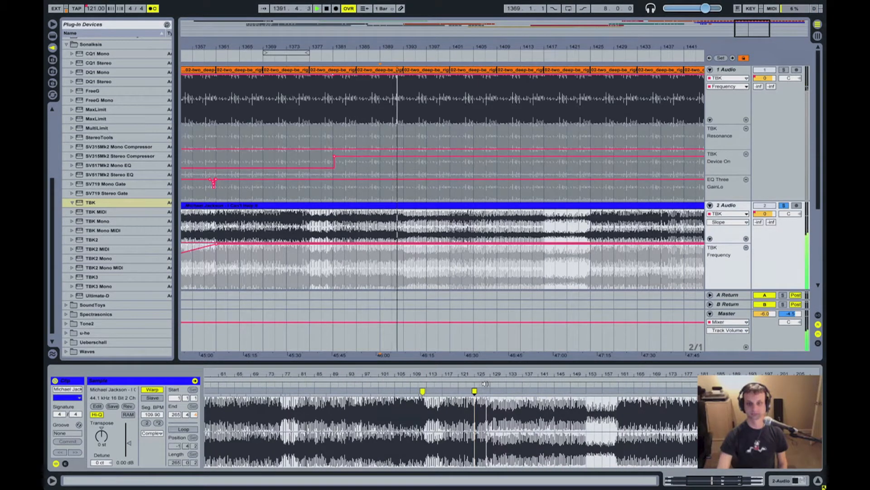
# Add a warp marker on the transient just before bar 131 of the 2 Audio clip and align it to 131.1.1
pyautogui.moveTo(501, 379); pyautogui.dragTo(501, 385)
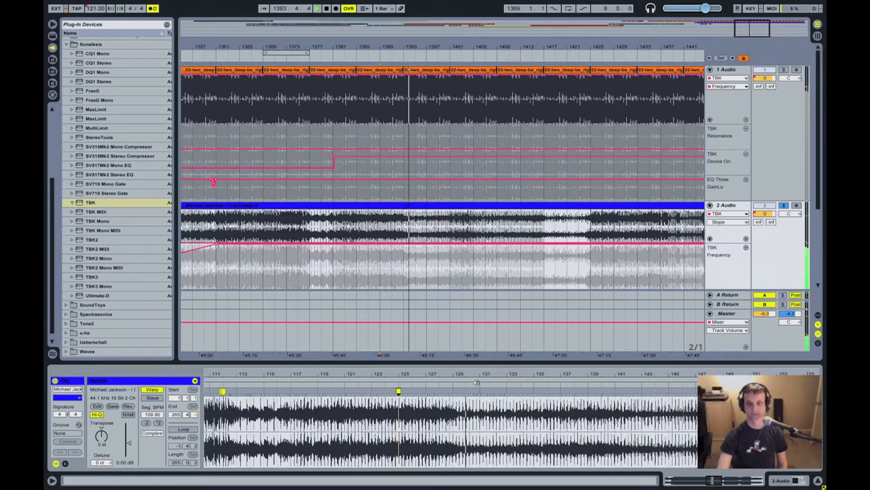
pyautogui.moveTo(482, 375); pyautogui.dragTo(483, 406)
pyautogui.press('space')
pyautogui.moveTo(484, 374); pyautogui.dragTo(483, 417)
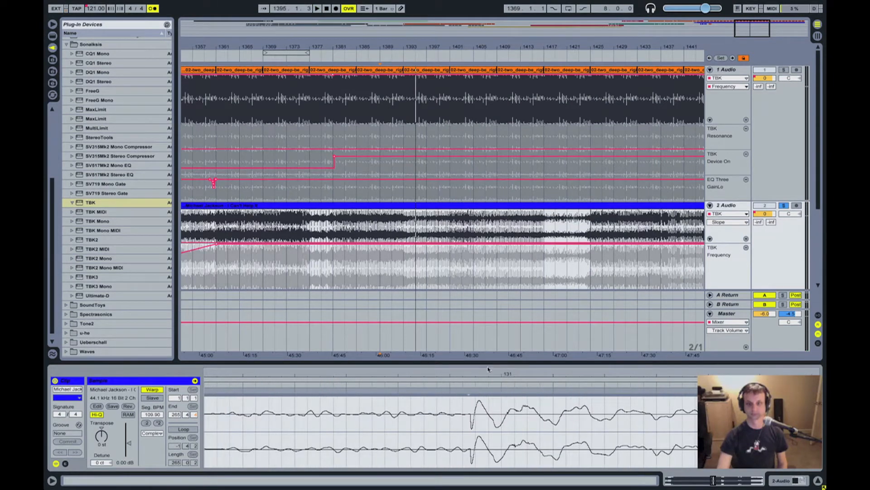
pyautogui.moveTo(472, 375); pyautogui.dragTo(472, 443)
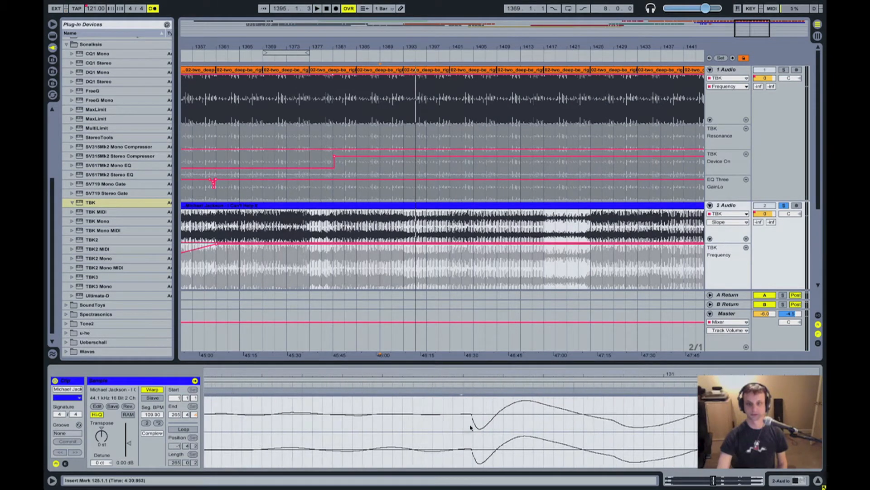
pyautogui.moveTo(472, 375); pyautogui.dragTo(469, 343)
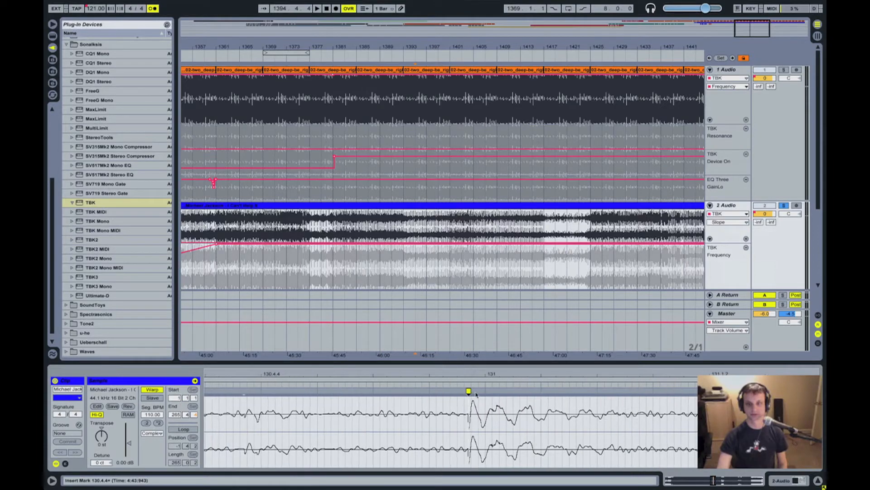
pyautogui.moveTo(469, 390)
pyautogui.mouseDown()
pyautogui.moveTo(482, 388)
pyautogui.moveTo(483, 327)
pyautogui.mouseUp()
# Play the soloed 2 Audio clip against the metronome to check its timing after the warp marker at bar 131
pyautogui.press('space')
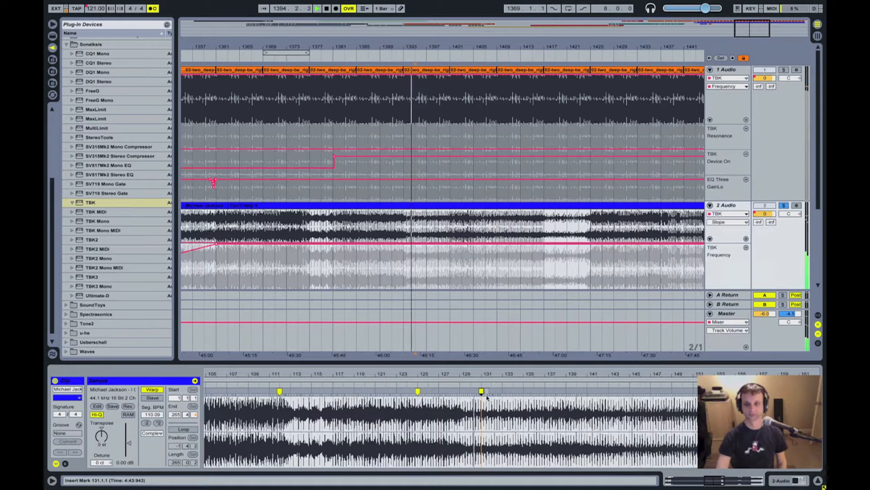
pyautogui.moveTo(482, 376); pyautogui.dragTo(481, 371)
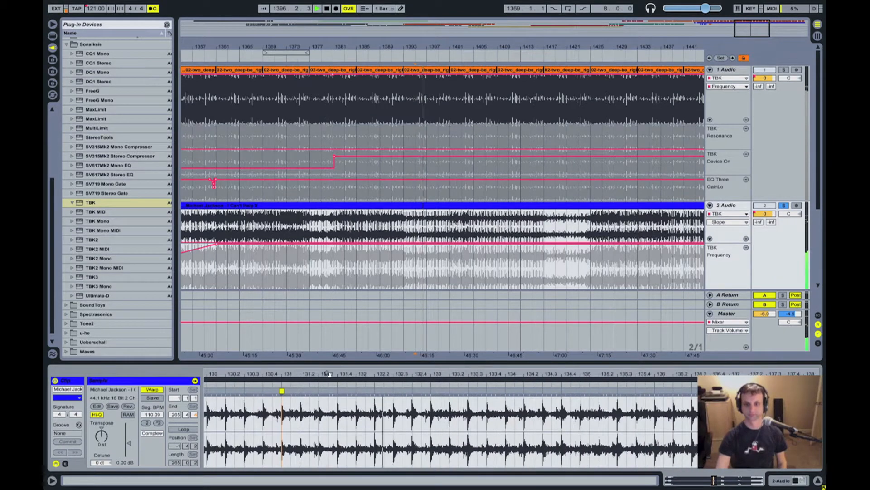
pyautogui.moveTo(488, 373); pyautogui.dragTo(489, 374)
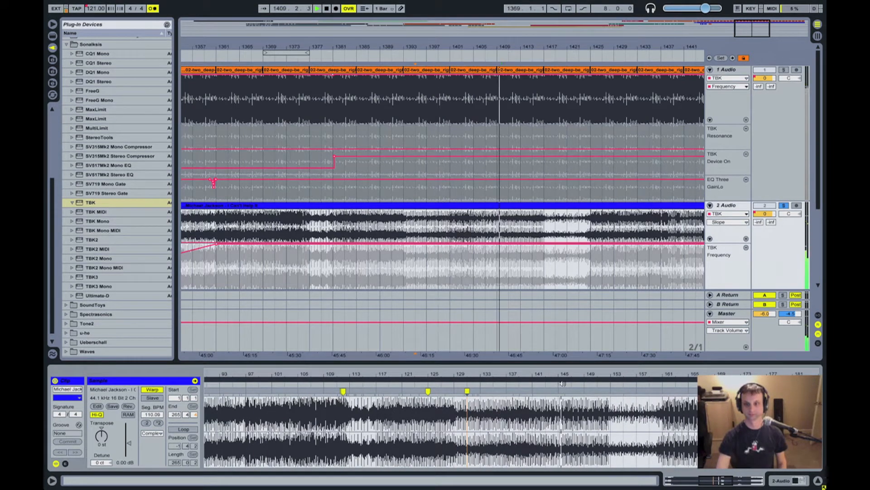
pyautogui.moveTo(575, 372); pyautogui.dragTo(572, 299)
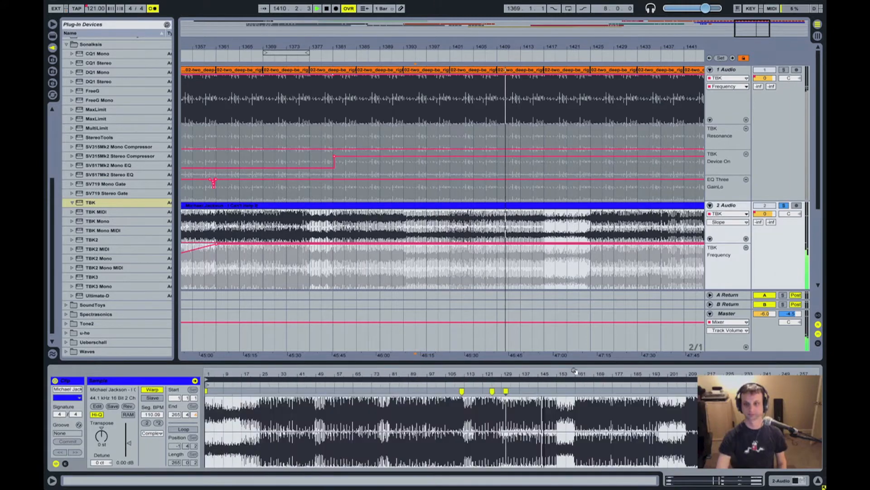
# Turn off solo on the 2 Audio track and save the set
pyautogui.click(783, 207)
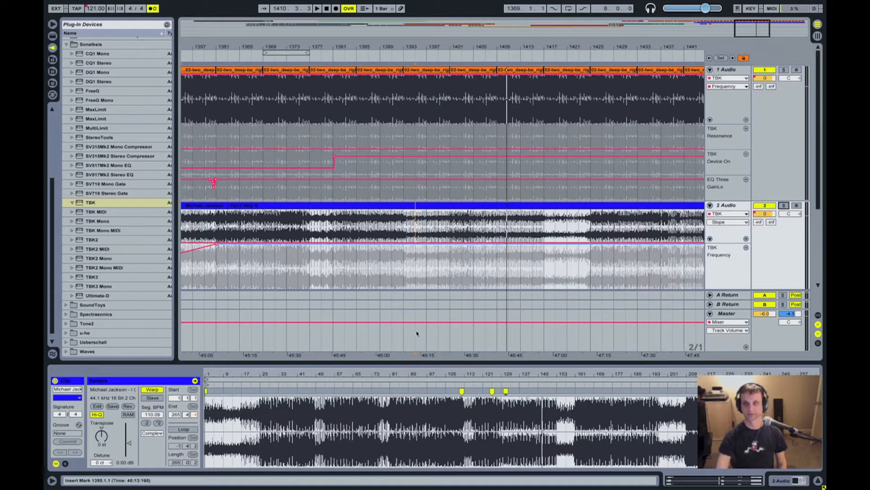
pyautogui.hotkey('ctrl', 's')
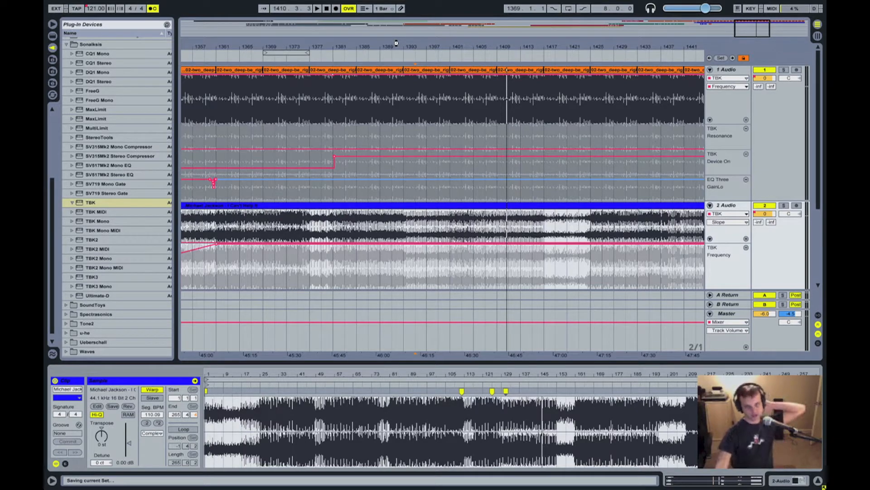
# Place the insert mark at bar 1105 on the 1 Audio track and display the track's device chain
pyautogui.moveTo(397, 44)
pyautogui.mouseDown()
pyautogui.moveTo(401, 37)
pyautogui.moveTo(385, 44)
pyautogui.mouseUp()
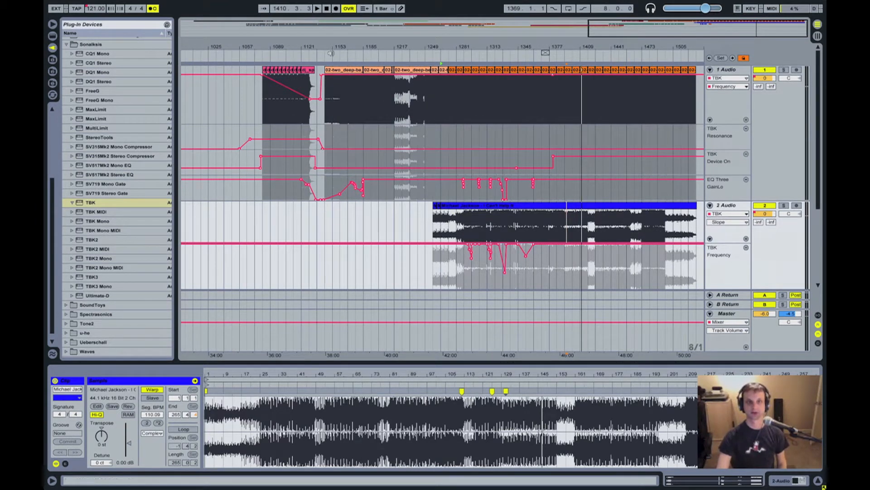
pyautogui.moveTo(331, 46); pyautogui.dragTo(368, 46)
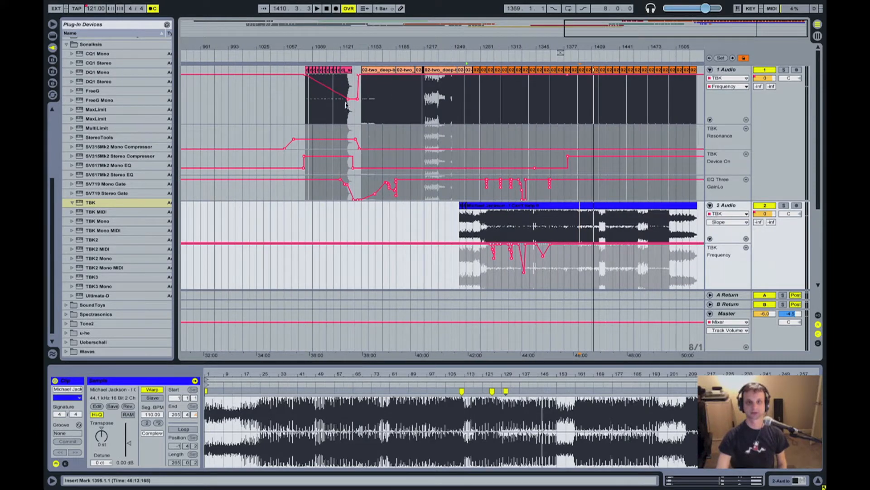
pyautogui.click(326, 106)
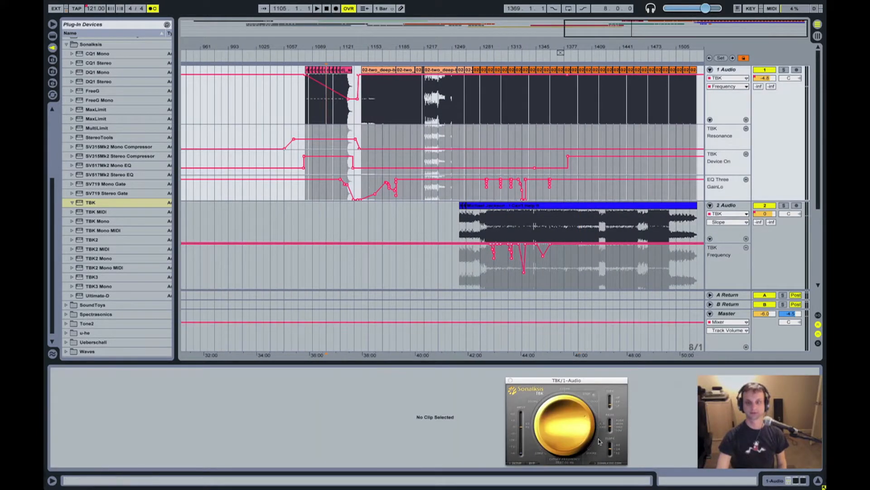
pyautogui.click(786, 481)
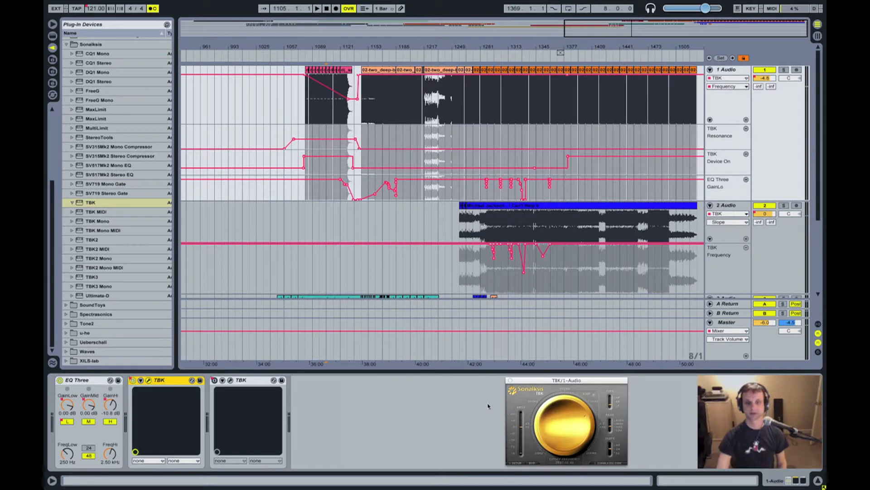
# Delete the breakpoint that lowers the first TBK's Resonance after its raised section on 1 Audio, and close the TBK plug-in window
pyautogui.moveTo(396, 45); pyautogui.dragTo(396, 46)
pyautogui.click(404, 149)
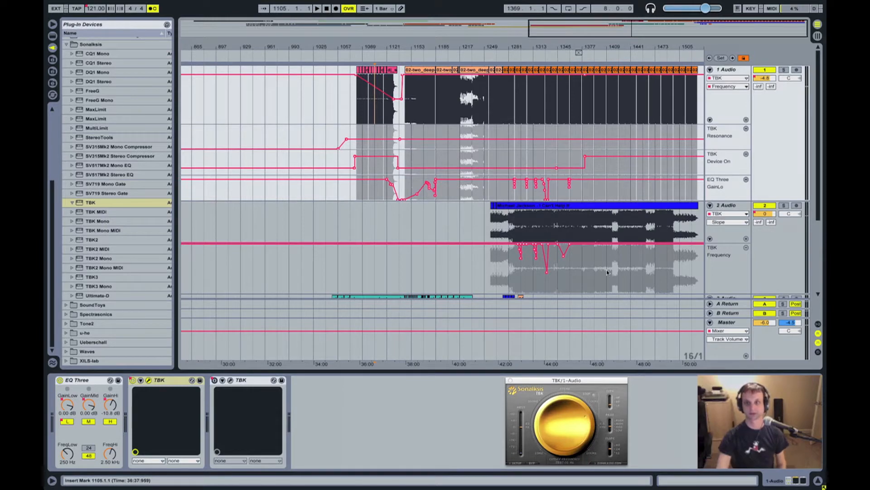
pyautogui.click(510, 380)
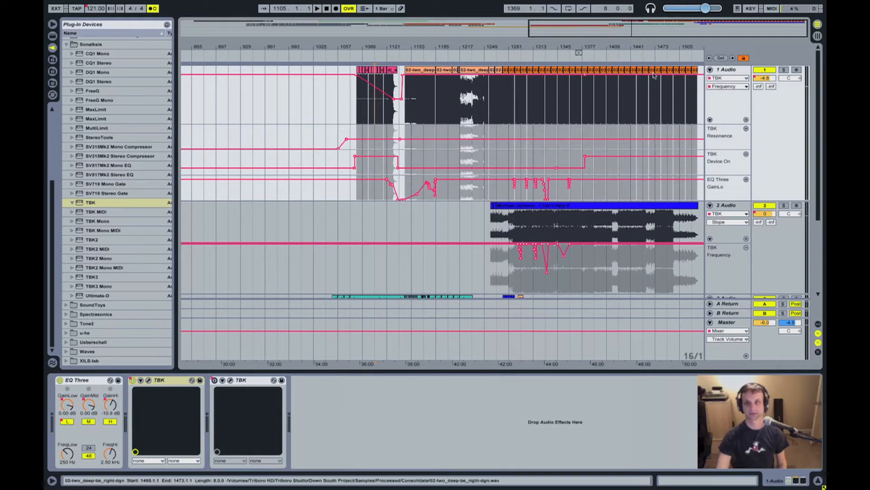
# Turn off the metronome and play the transition from about bar 1373
pyautogui.moveTo(579, 43); pyautogui.dragTo(779, 124)
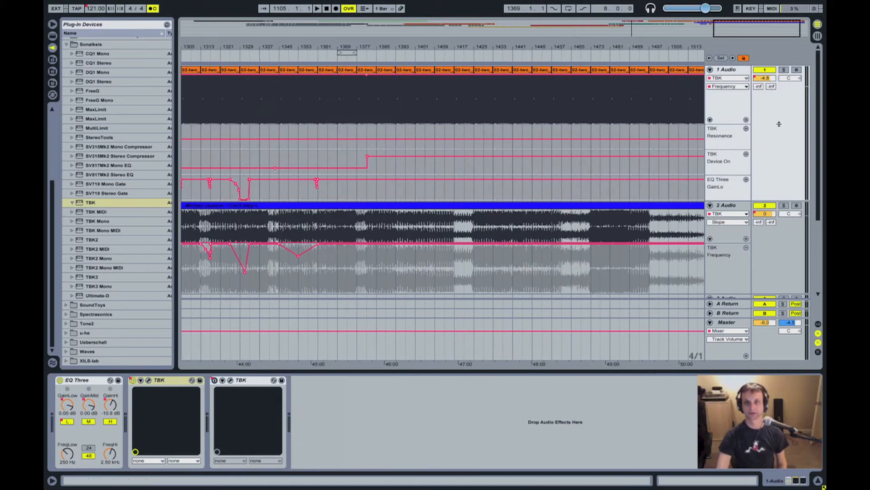
pyautogui.click(348, 57)
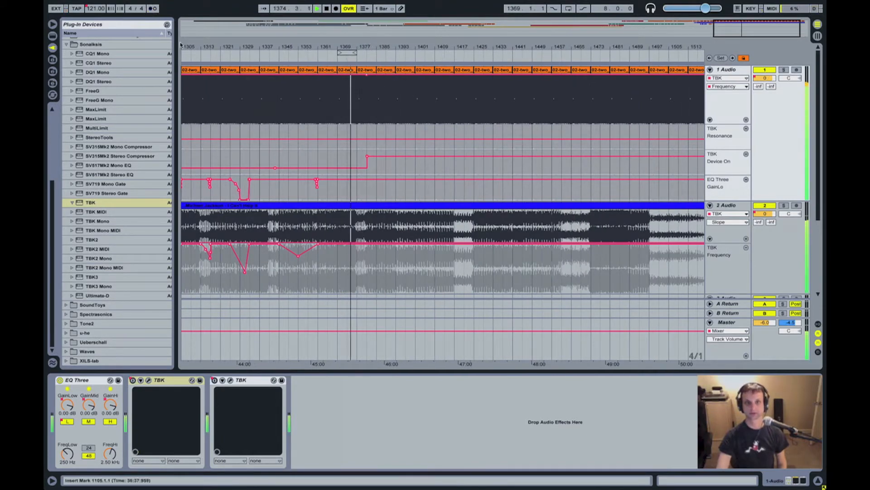
pyautogui.moveTo(378, 46); pyautogui.dragTo(378, 81)
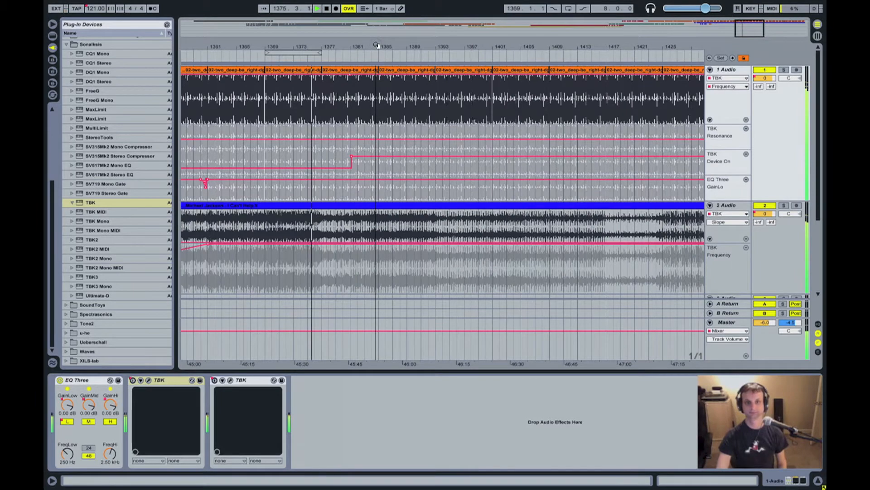
pyautogui.moveTo(377, 45); pyautogui.dragTo(377, 50)
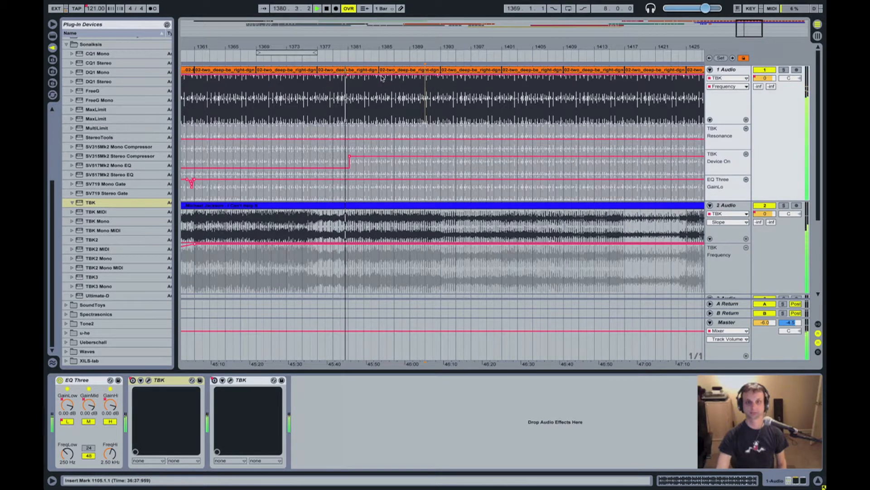
# Draw a Frequency dip for the first TBK from about bar 1385, lowest at about bar 1389 and back to 1.00 at about bar 1393
pyautogui.moveTo(380, 76); pyautogui.dragTo(395, 91)
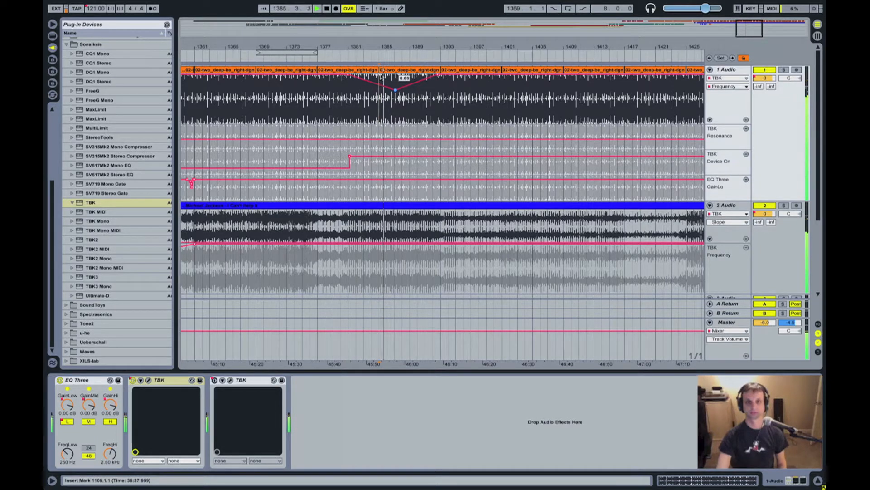
pyautogui.moveTo(395, 90); pyautogui.dragTo(471, 74)
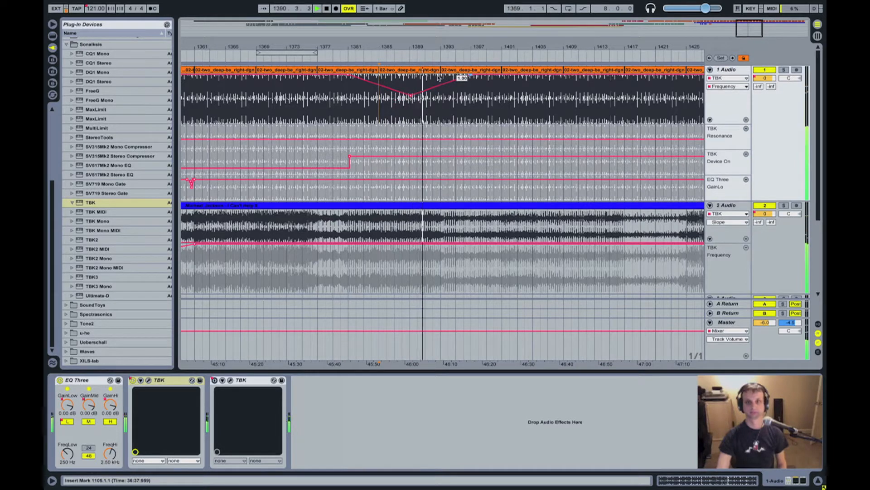
pyautogui.hotkey('ctrl', 'z')
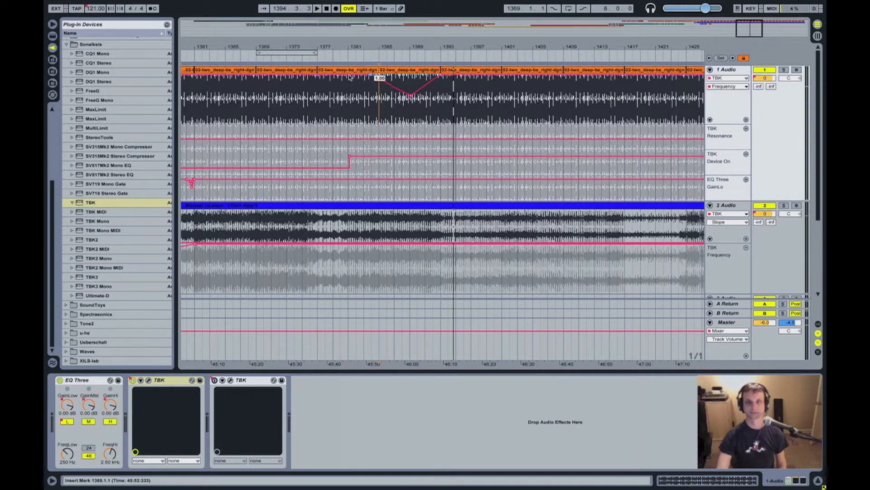
# Extend the first TBK's falling Frequency ramp so it starts at bar 1377, stopping playback to edit it
pyautogui.click(328, 57)
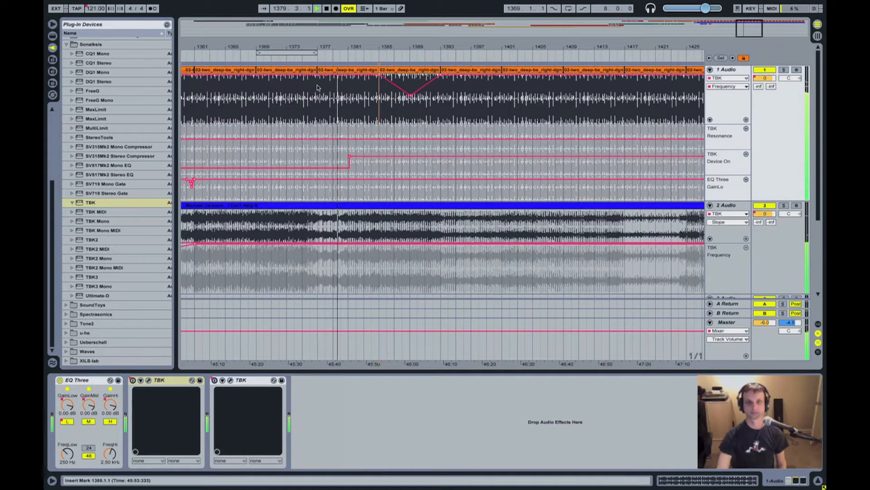
pyautogui.press('space')
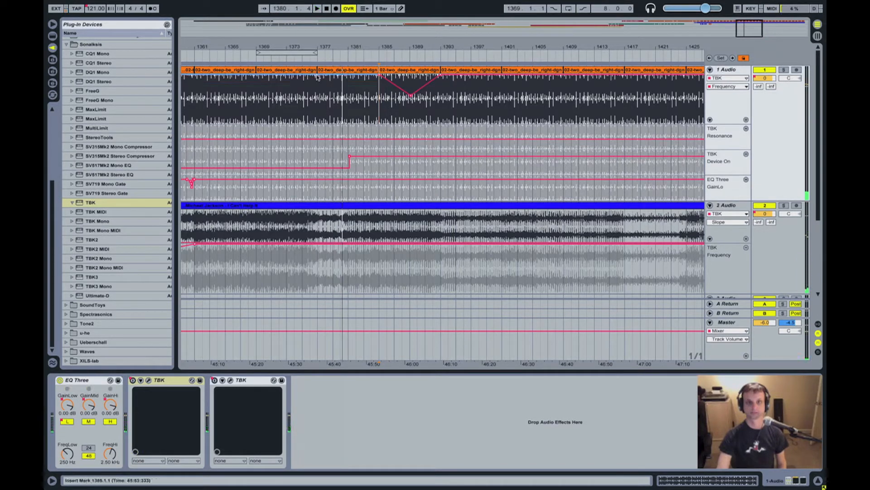
pyautogui.click(318, 77)
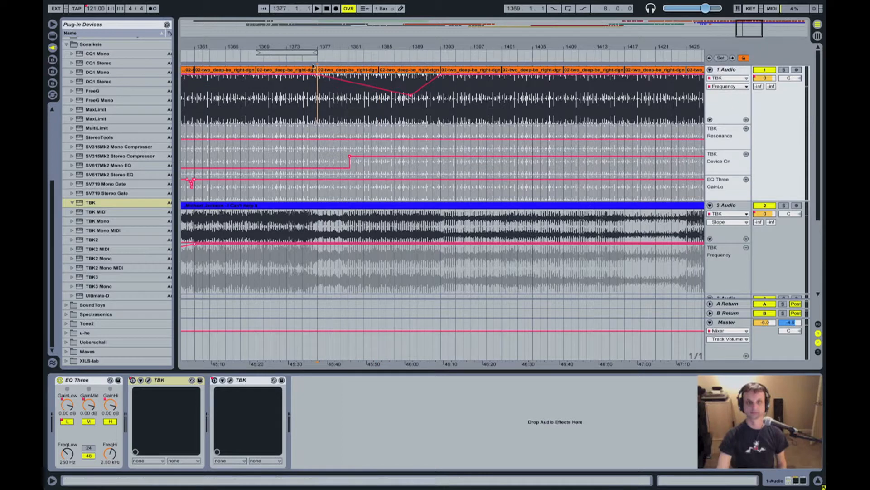
# Play from about bar 1374 and move the first TBK's Device On switch-on point to bar 1377
pyautogui.click(296, 60)
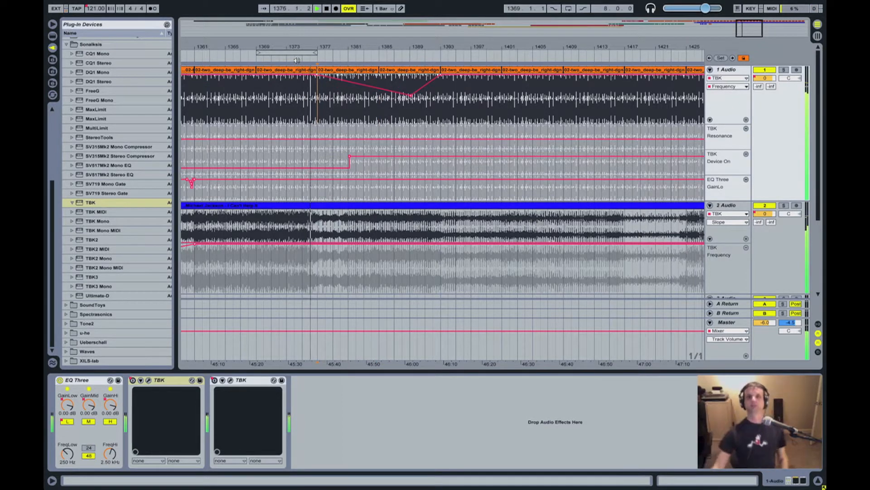
pyautogui.moveTo(349, 157); pyautogui.dragTo(321, 157)
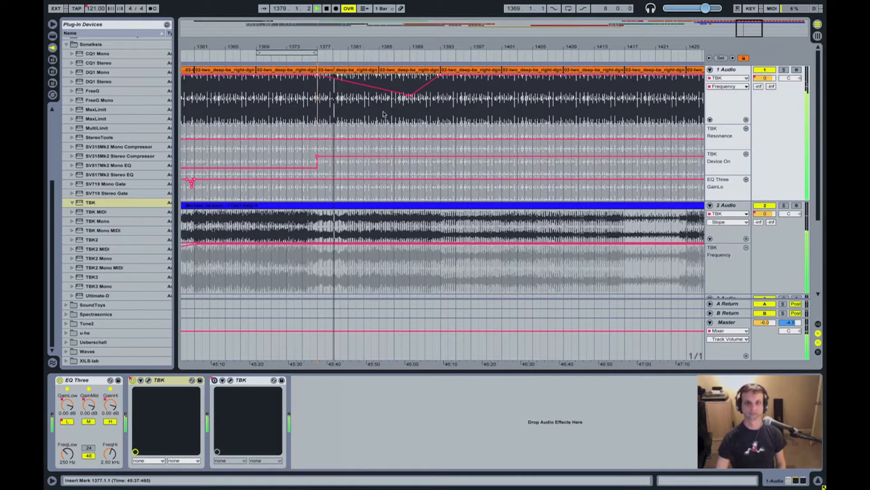
pyautogui.moveTo(411, 95); pyautogui.dragTo(413, 98)
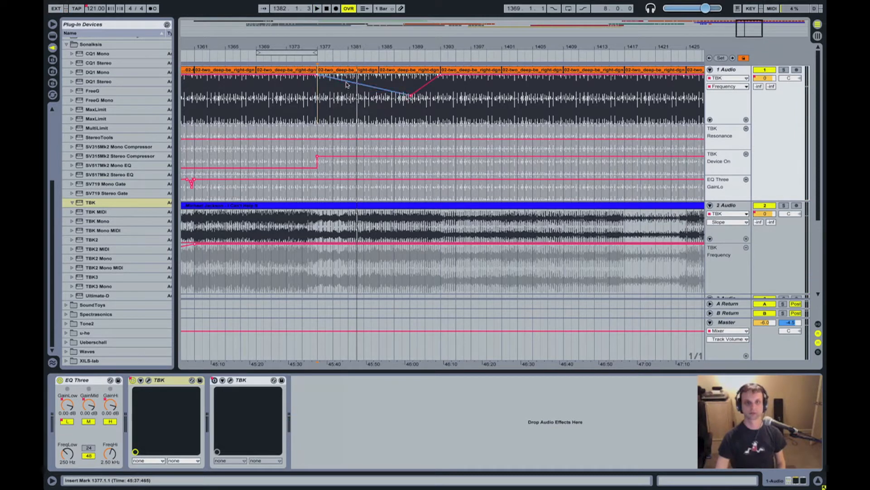
# Bend the first TBK's Frequency dip with extra breakpoints at about bars 1383, 1386 and 1391, and save the set
pyautogui.click(348, 82)
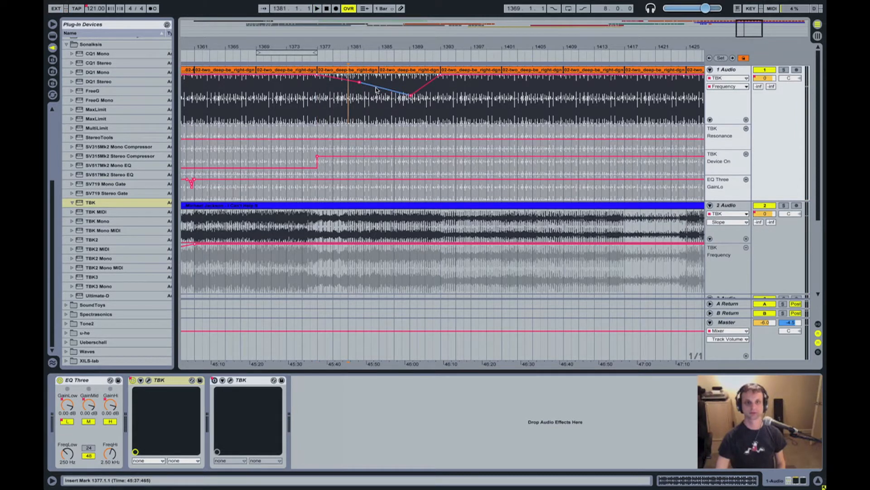
pyautogui.click(305, 59)
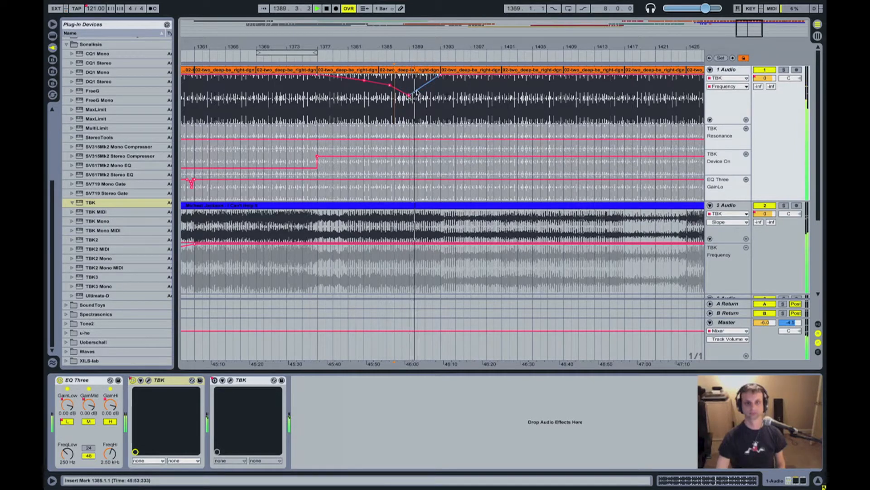
pyautogui.moveTo(416, 91); pyautogui.dragTo(438, 81)
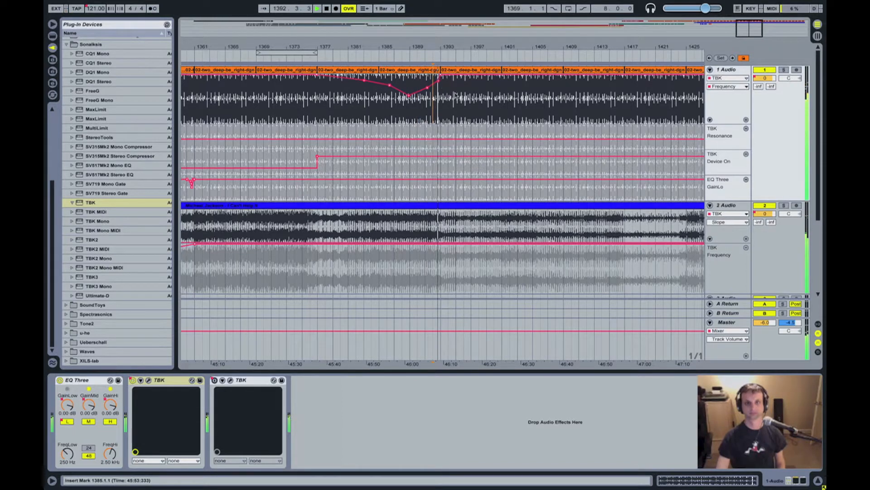
pyautogui.click(310, 59)
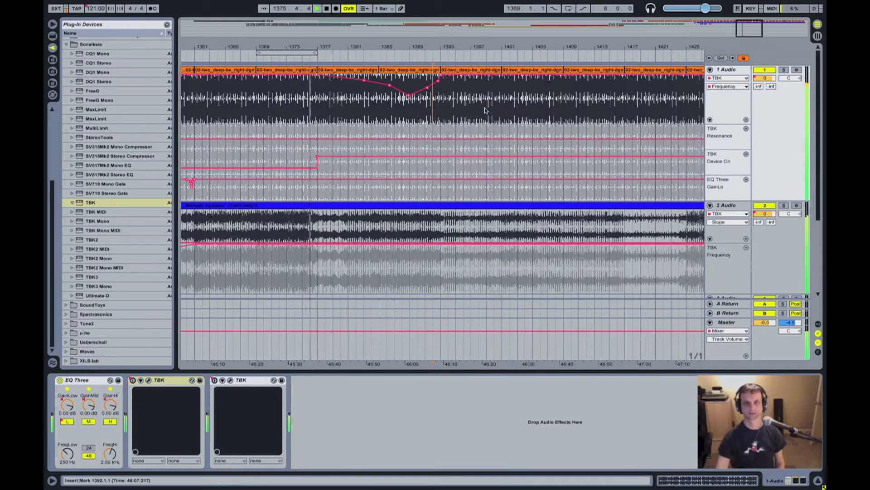
pyautogui.hotkey('ctrl', 's')
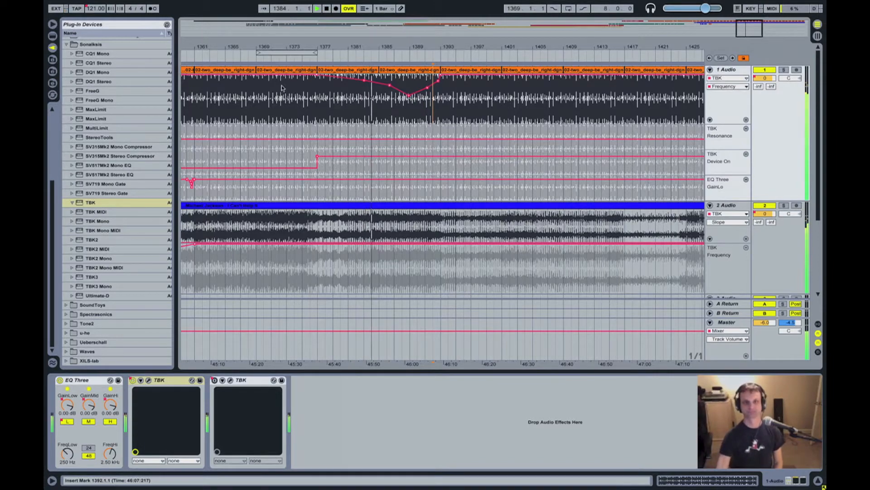
pyautogui.moveTo(316, 47); pyautogui.dragTo(381, 185)
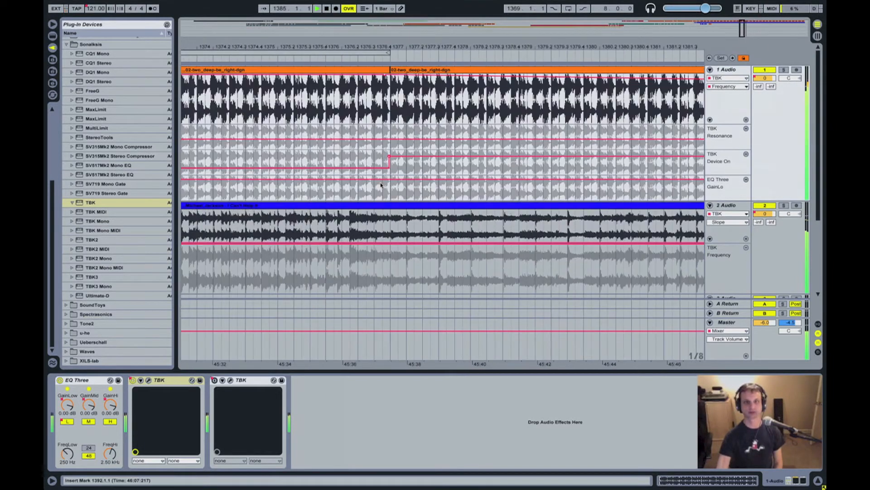
pyautogui.moveTo(390, 73); pyautogui.dragTo(303, 45)
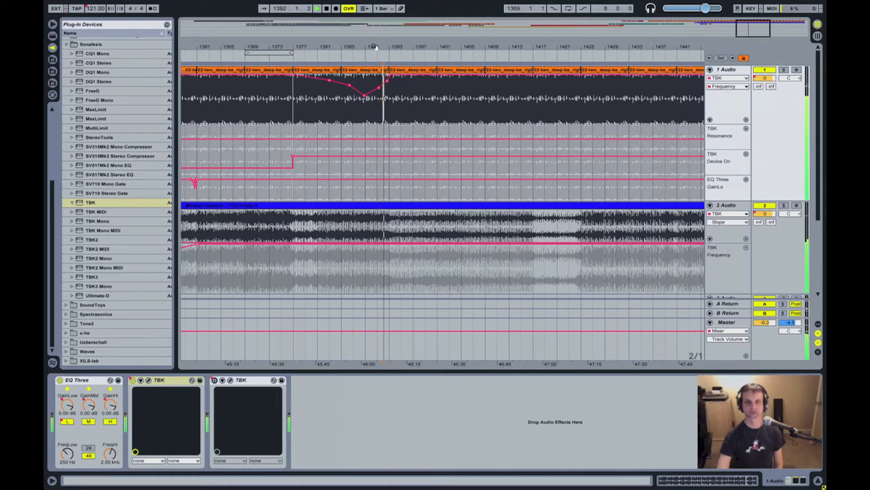
# Try splitting the 1 Audio clip at 1392.4.1 and 1392.4.3 and deleting the piece between the two cuts
pyautogui.moveTo(374, 47); pyautogui.dragTo(384, 47)
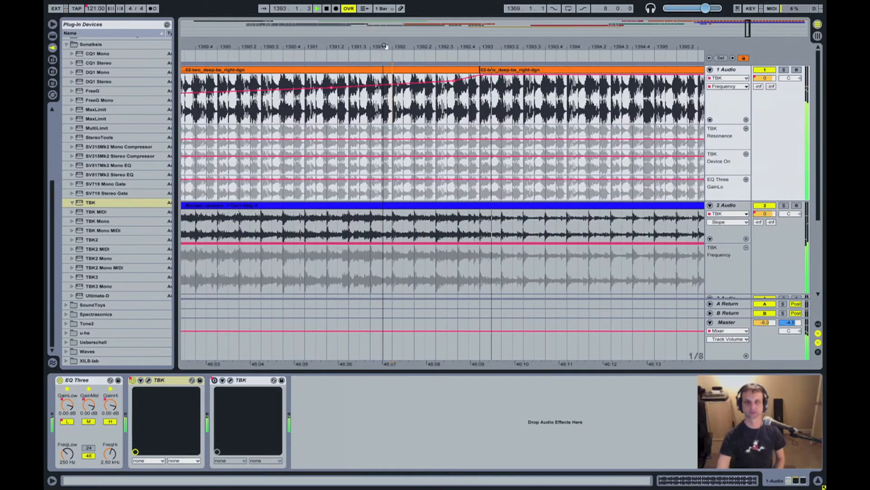
pyautogui.moveTo(467, 46); pyautogui.dragTo(472, 157)
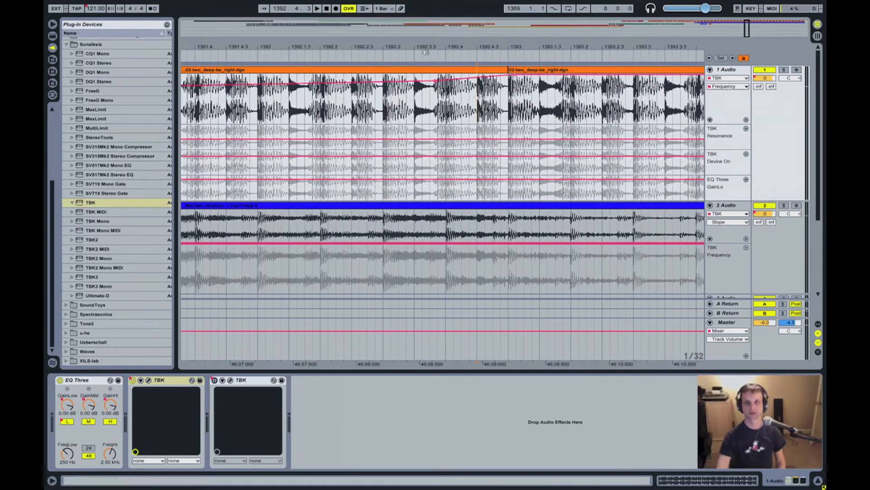
pyautogui.click(257, 65)
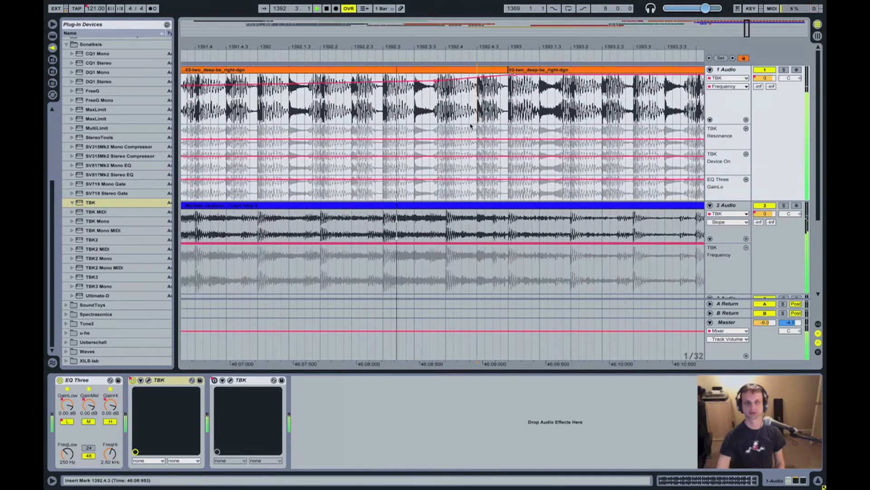
pyautogui.press('space')
pyautogui.click(447, 110)
pyautogui.press('super+e')
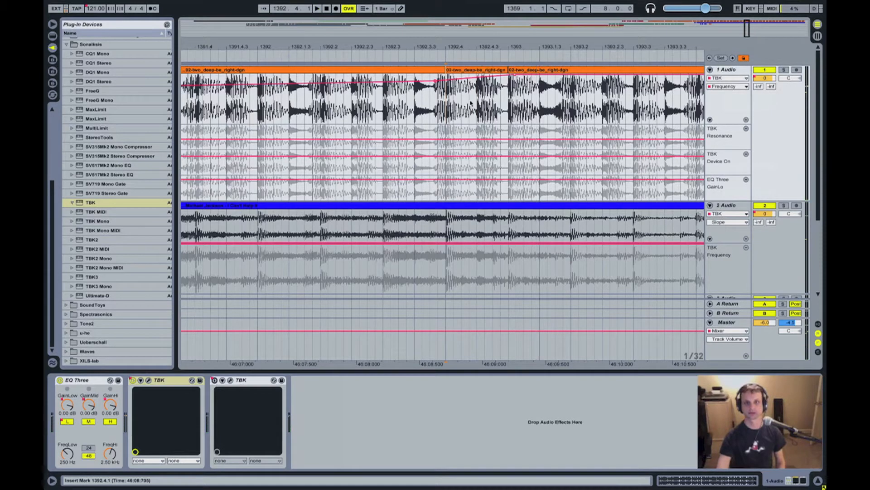
pyautogui.click(477, 102)
pyautogui.press('super+e')
pyautogui.click(461, 69)
pyautogui.press('Delete')
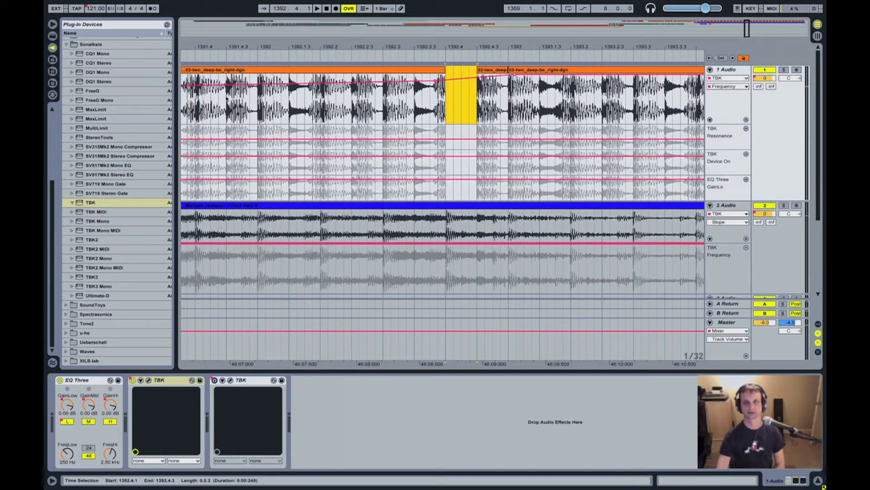
# Try deleting the remaining 1 Audio piece from 1392.4.3 to 1393.1.1 as well, auditioning the gap before and after
pyautogui.click(208, 64)
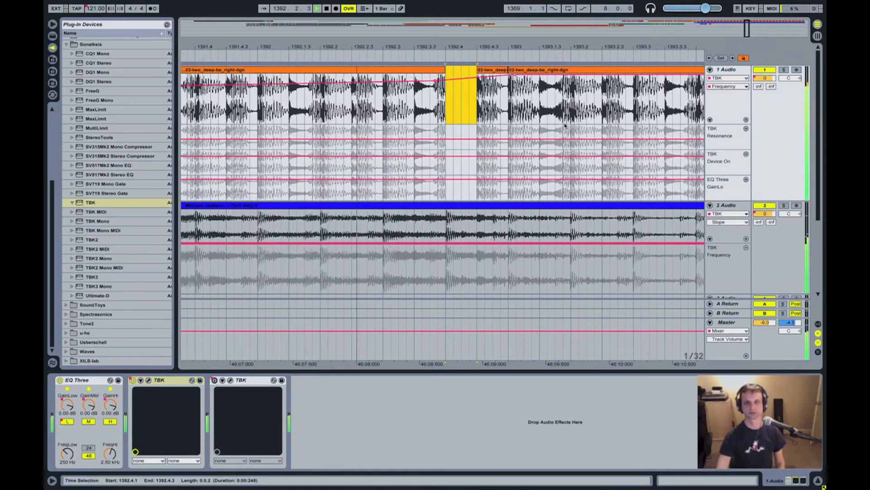
pyautogui.press('space')
pyautogui.click(492, 70)
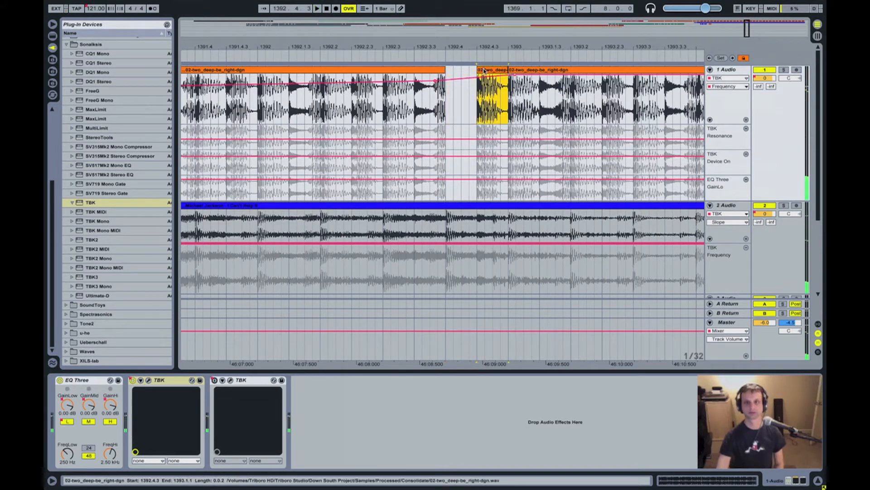
pyautogui.press('Delete')
pyautogui.click(230, 58)
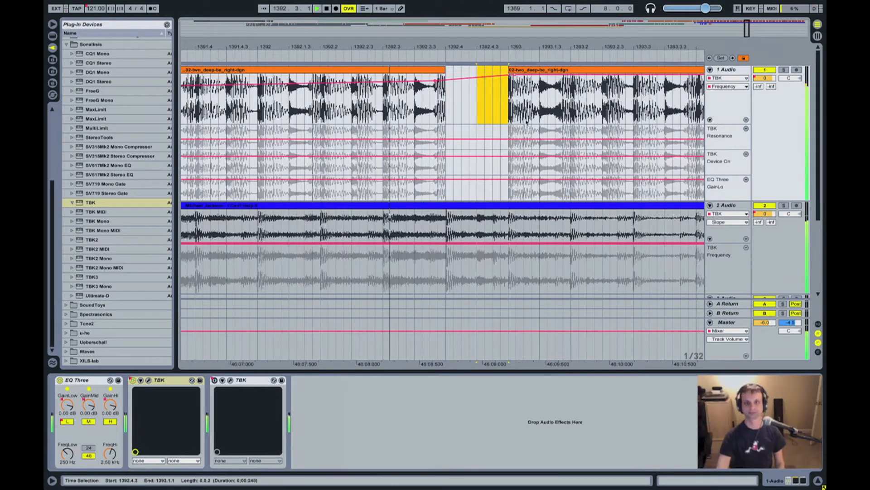
pyautogui.press('space')
# Undo the deletions and cuts made on 1 Audio at the end of bar 1392, checking the passage by ear
pyautogui.press('super+z')
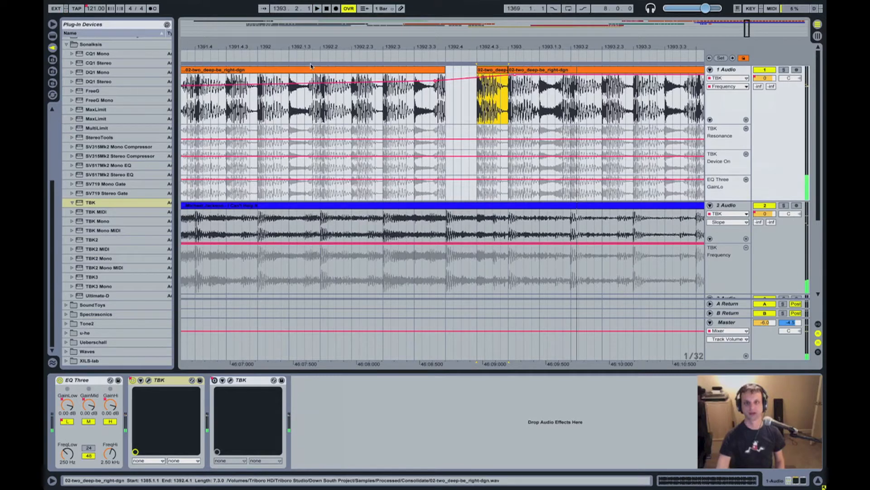
pyautogui.press('space')
pyautogui.press('space')
pyautogui.press('super+z')
pyautogui.press('super+z')
pyautogui.press('space')
pyautogui.moveTo(493, 42); pyautogui.dragTo(492, 19)
pyautogui.press('space')
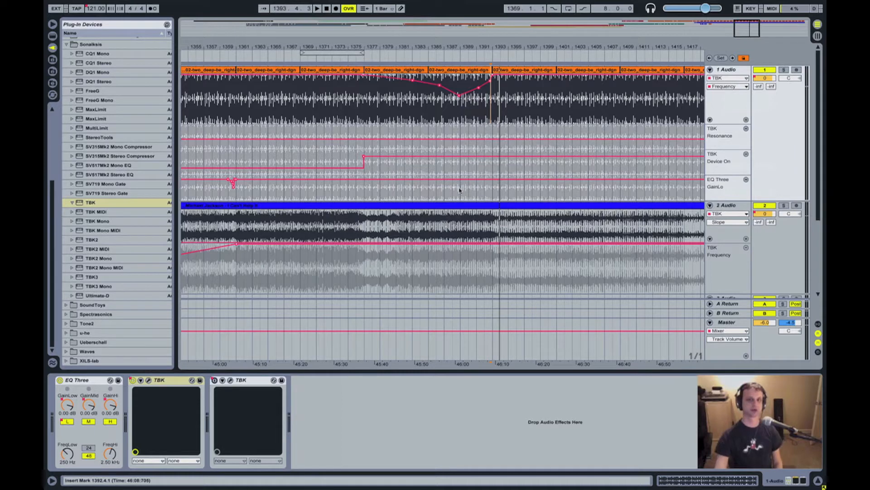
# Paste the De La Soul - Breakadawn clip onto 3 Audio at bar 1393 while the transition plays, and mute that track
pyautogui.click(354, 58)
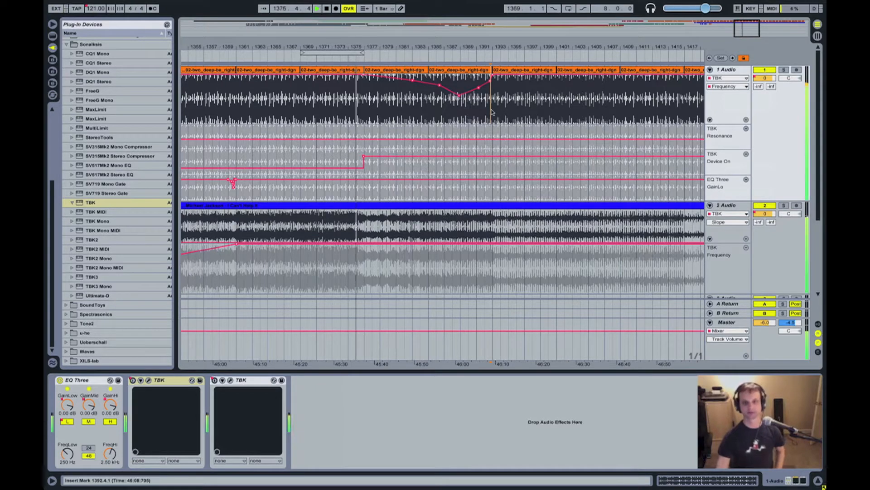
pyautogui.moveTo(474, 47); pyautogui.dragTo(347, 46)
pyautogui.scroll(-4, 414, 194)
pyautogui.scroll(4, 414, 191)
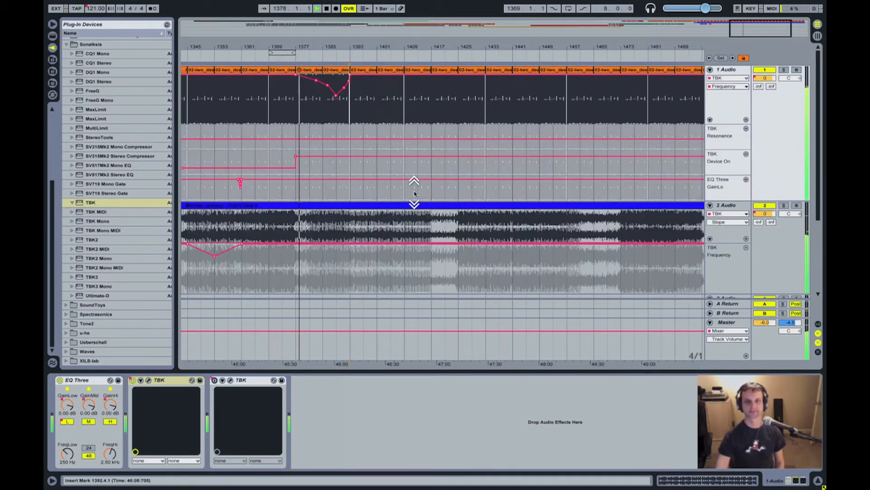
pyautogui.press('Tab')
pyautogui.click(299, 160)
pyautogui.press('Tab')
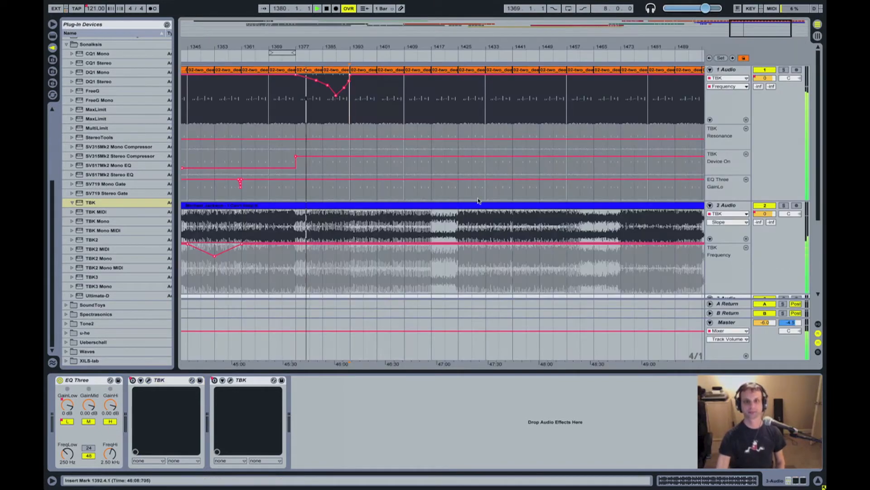
pyautogui.scroll(-4, 479, 201)
pyautogui.scroll(4, 537, 211)
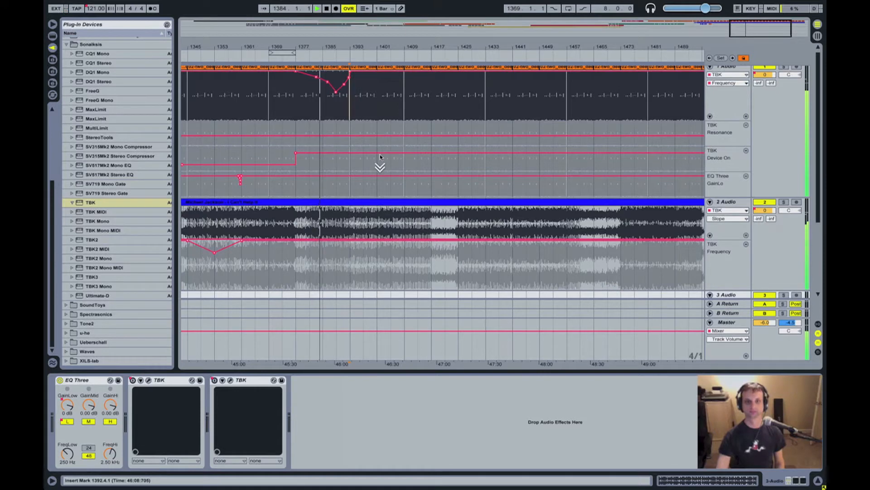
pyautogui.scroll(-3, 380, 157)
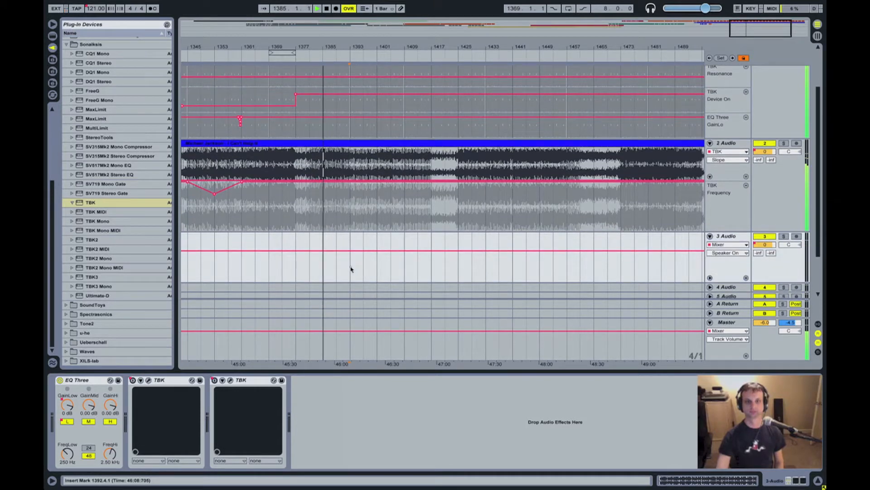
pyautogui.hotkey('ctrl', 'v')
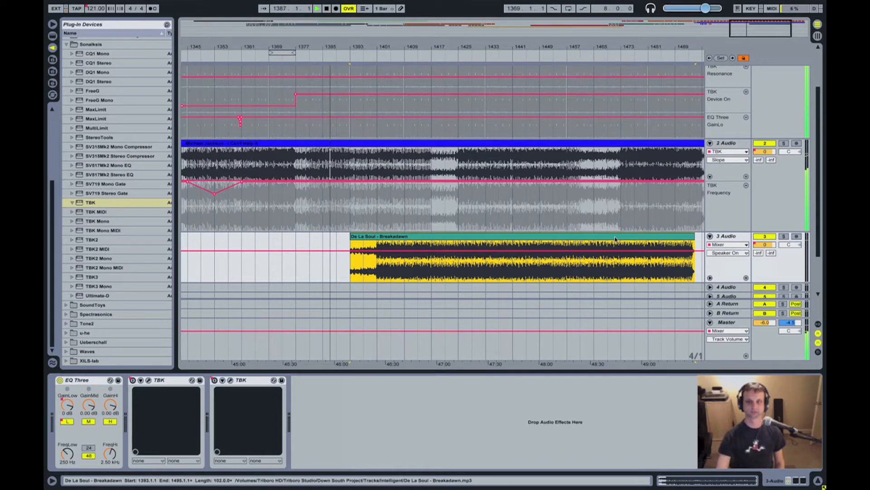
pyautogui.press('0')
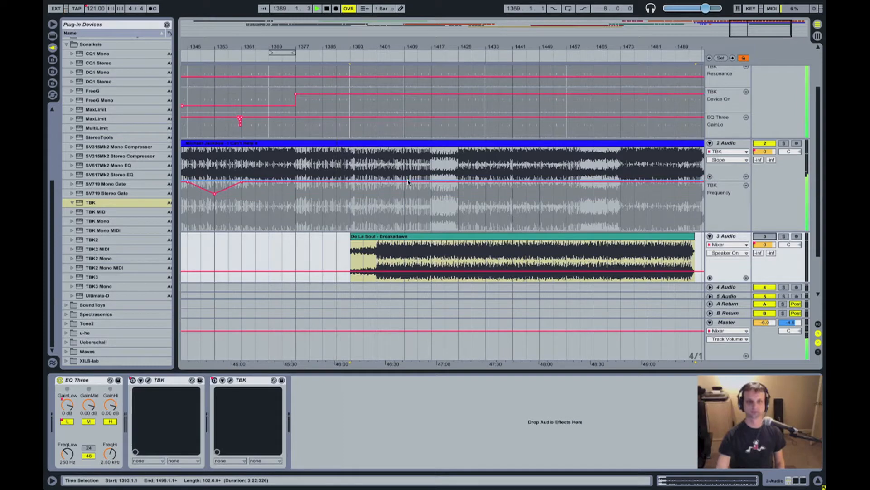
# Add a switch-off point to the first TBK's Device On automation on 1 Audio, placed just before bar 1393
pyautogui.scroll(3, 381, 135)
pyautogui.moveTo(348, 47); pyautogui.dragTo(350, 60)
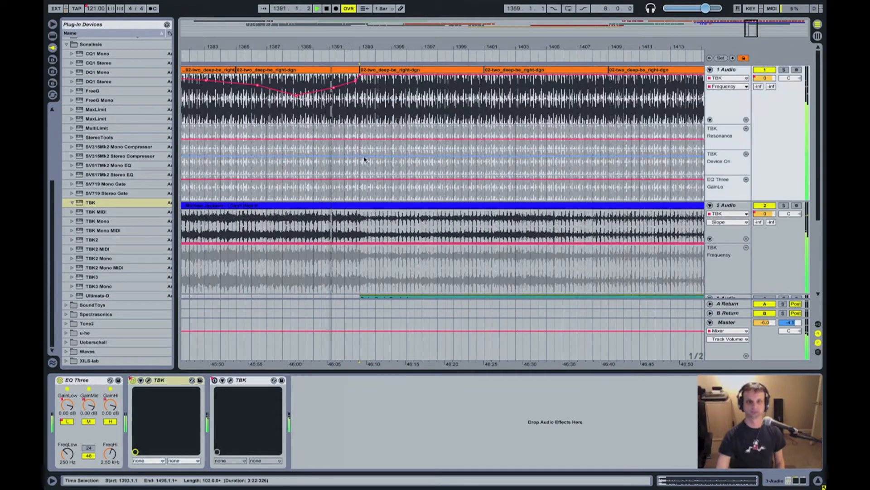
pyautogui.click(365, 159)
pyautogui.moveTo(358, 48); pyautogui.dragTo(358, 64)
pyautogui.moveTo(410, 168); pyautogui.dragTo(410, 171)
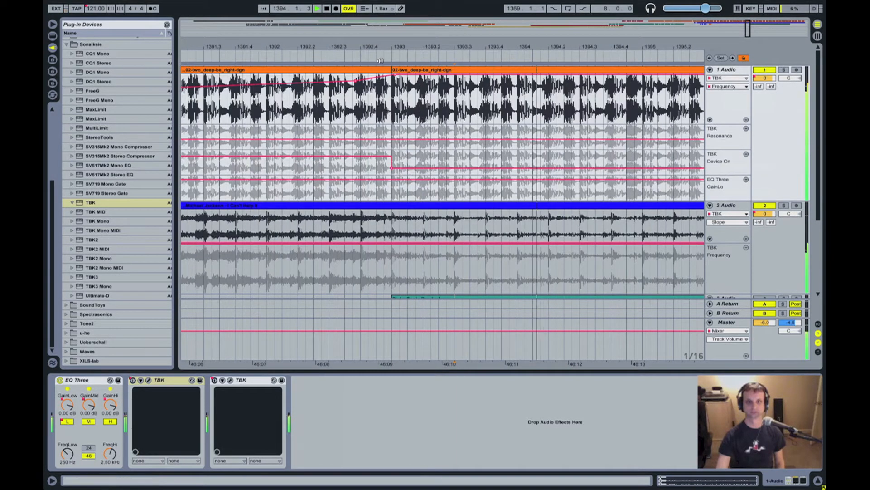
pyautogui.moveTo(393, 49); pyautogui.dragTo(393, 64)
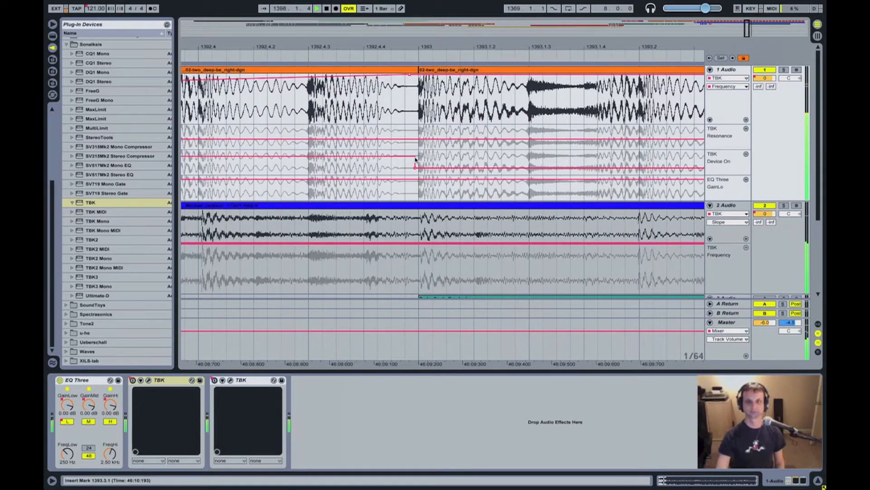
pyautogui.moveTo(430, 46); pyautogui.dragTo(390, 30)
# Unmute 3 Audio and listen to Breakadawn over the mix, pausing and continuing playback at about bar 1413
pyautogui.scroll(-2, 526, 205)
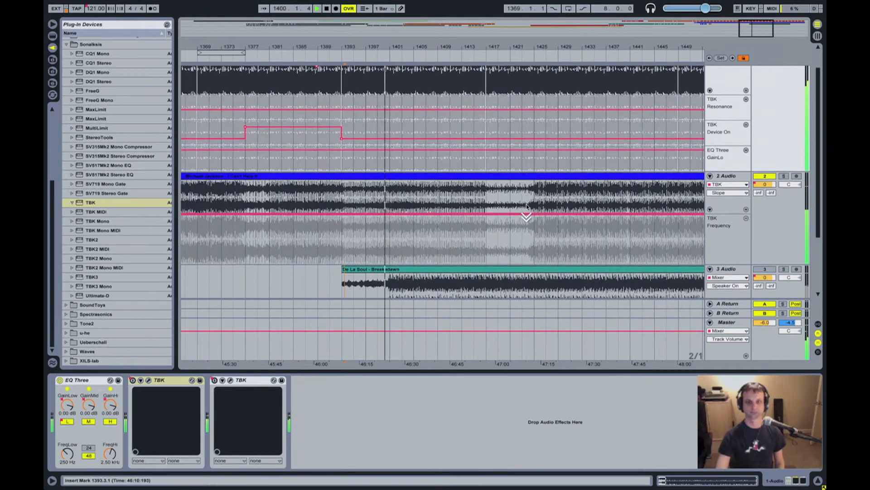
pyautogui.scroll(2, 525, 205)
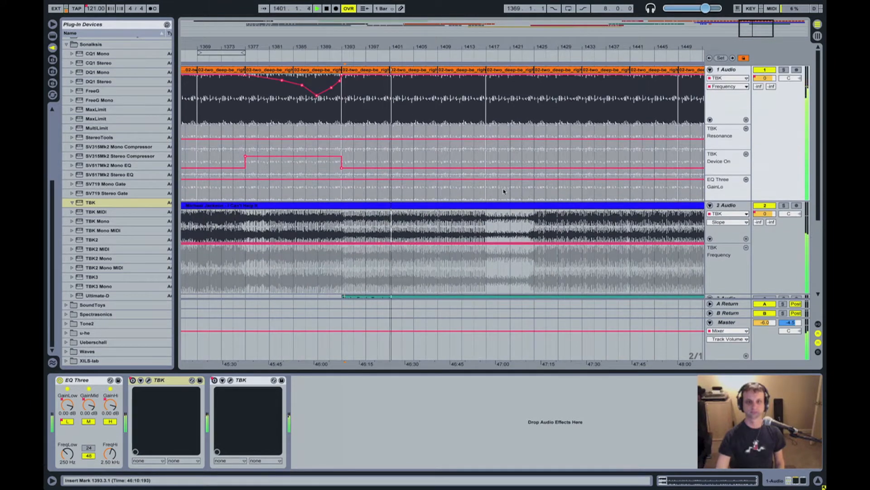
pyautogui.scroll(-4, 503, 191)
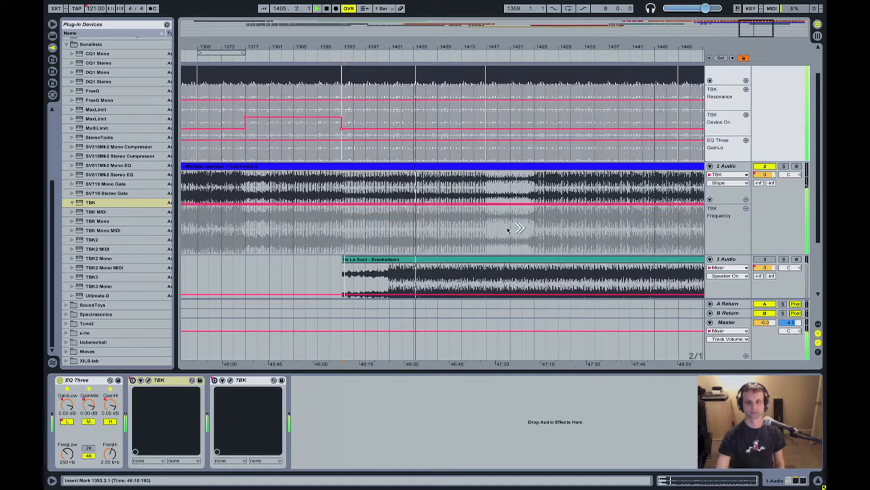
pyautogui.hscroll(3, 509, 229)
pyautogui.scroll(-2, 548, 240)
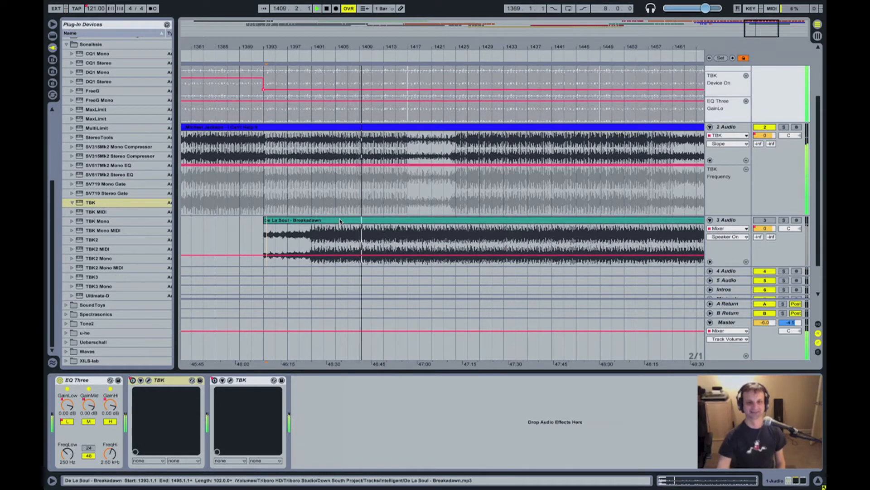
pyautogui.click(765, 220)
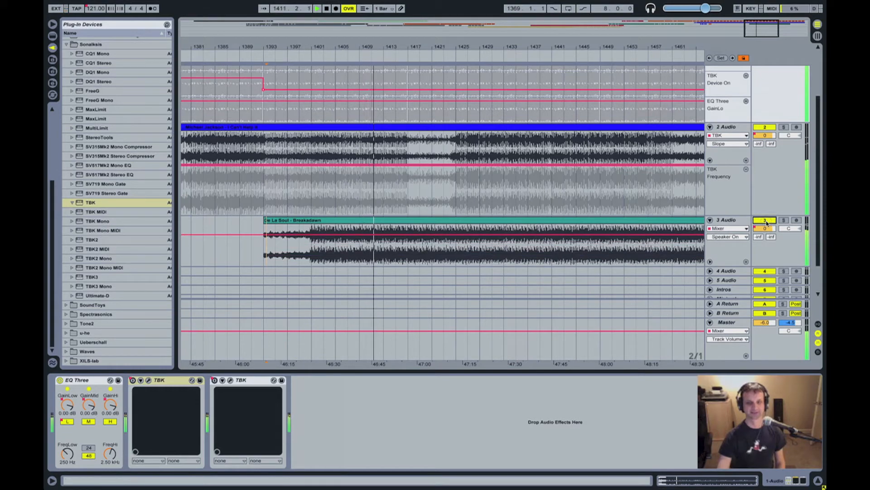
pyautogui.moveTo(449, 43); pyautogui.dragTo(408, 55)
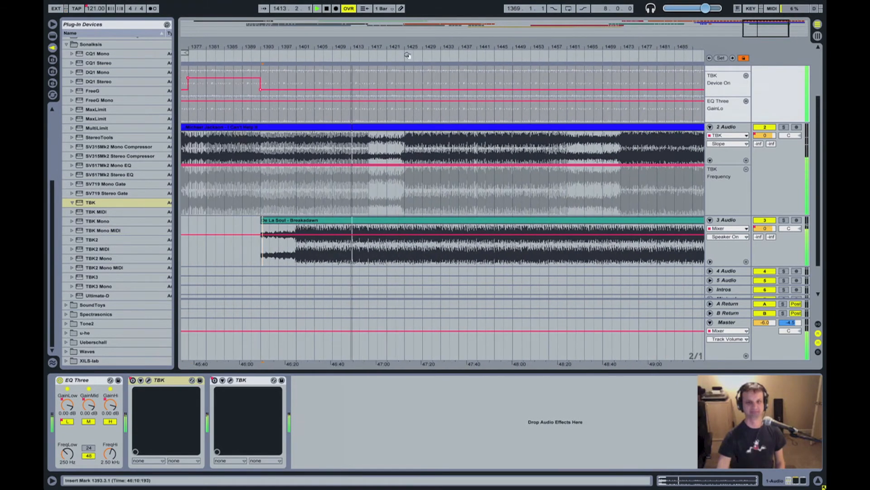
pyautogui.press('space')
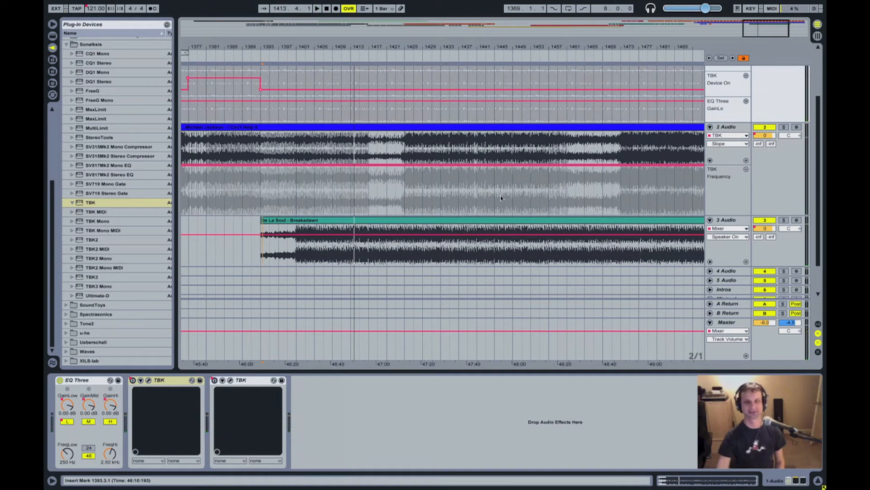
pyautogui.hotkey('shift', 'space')
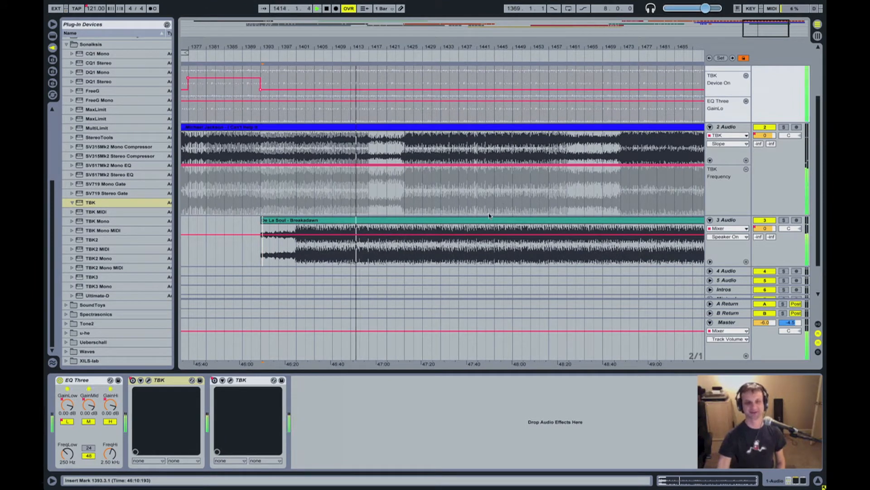
# Select the Breakadawn clip on 3 Audio and replay the transition from about bar 1391 to bar 1397 to judge the blend
pyautogui.press('space')
pyautogui.moveTo(318, 221)
pyautogui.mouseDown()
pyautogui.moveTo(347, 224)
pyautogui.moveTo(324, 223)
pyautogui.mouseUp()
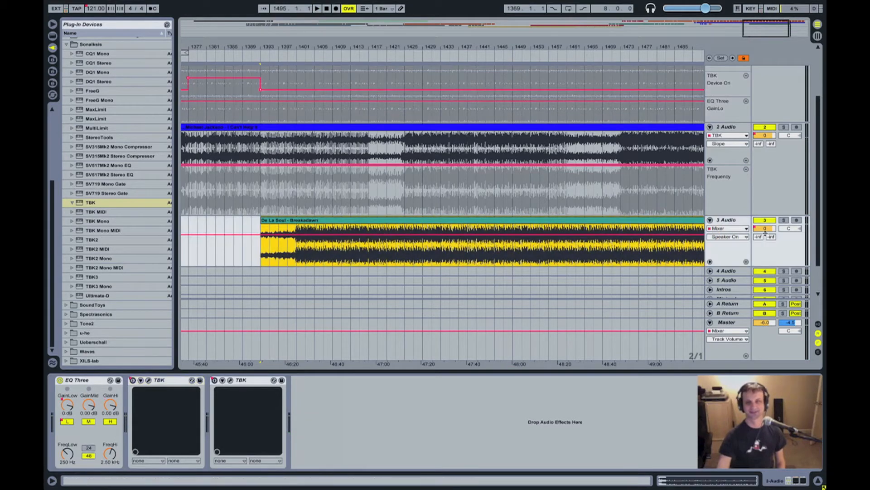
pyautogui.scroll(4, 326, 196)
pyautogui.hscroll(-8, 345, 197)
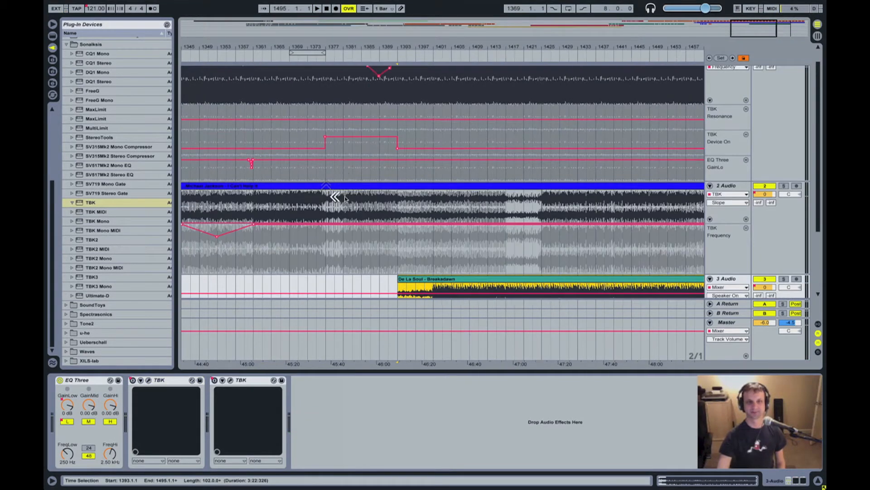
pyautogui.scroll(2, 344, 196)
pyautogui.scroll(-5, 451, 177)
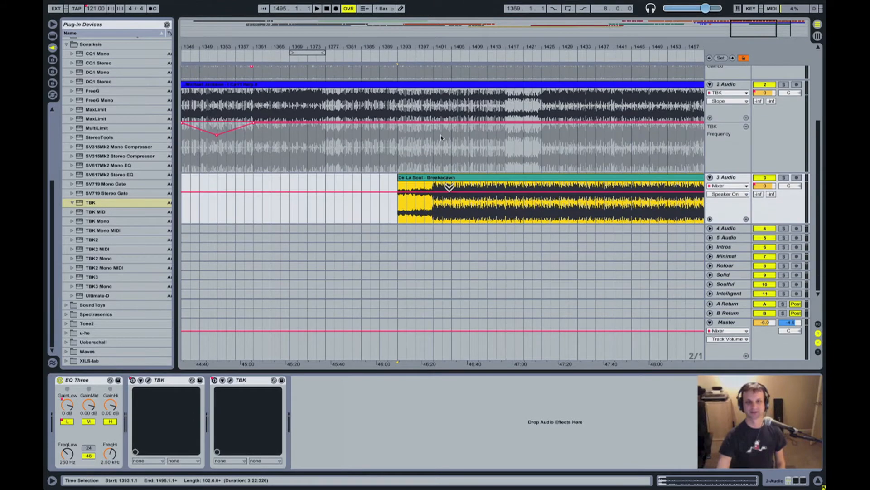
pyautogui.click(390, 60)
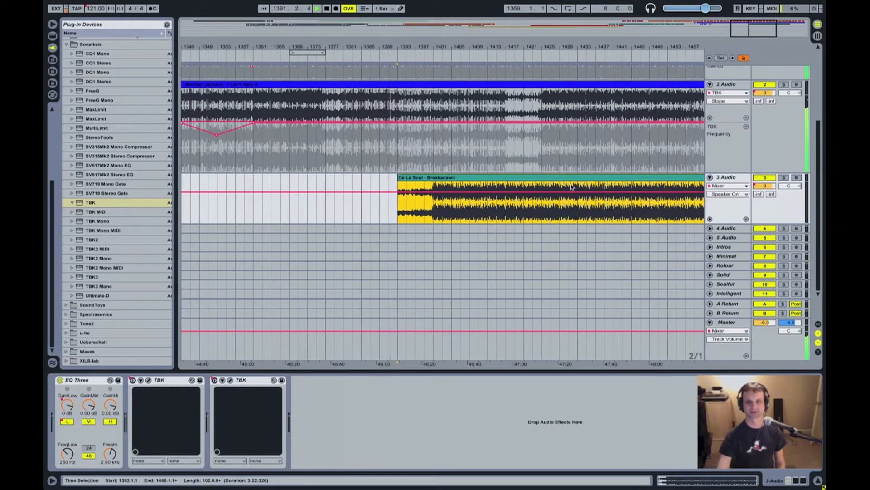
pyautogui.click(776, 208)
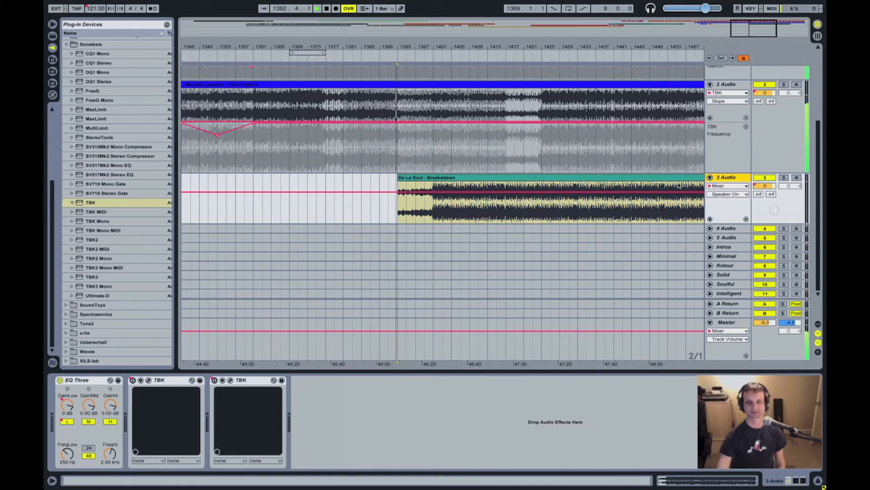
pyautogui.click(575, 177)
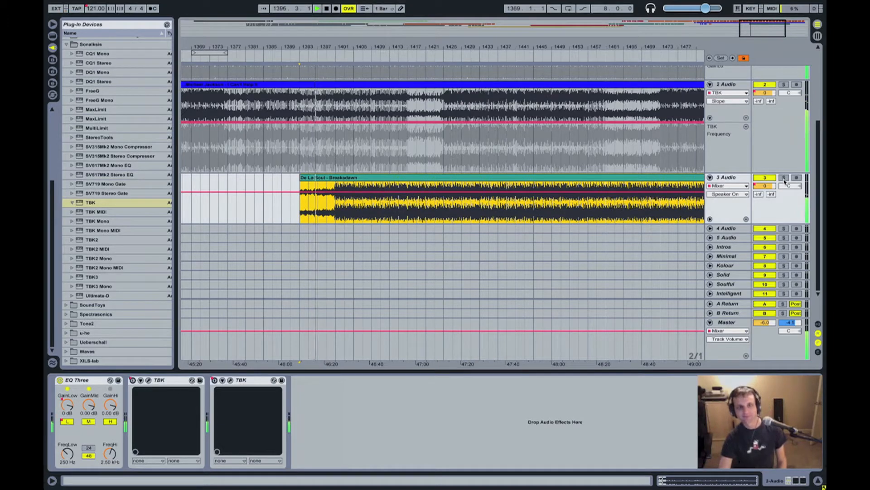
pyautogui.press('space')
# Audition 2 Audio solo at about bar 1464 and move the Breakadawn clip on 3 Audio to start at bar 1461
pyautogui.hscroll(-6, 397, 165)
pyautogui.hscroll(5, 397, 165)
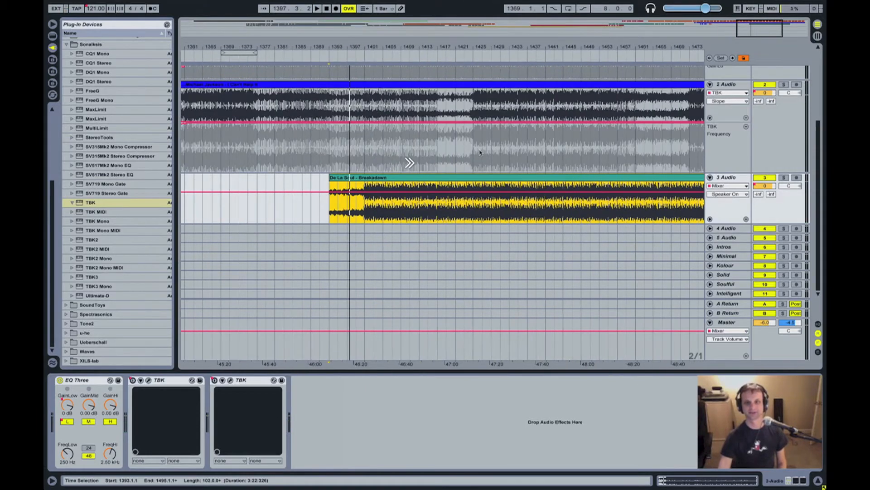
pyautogui.hscroll(5, 640, 161)
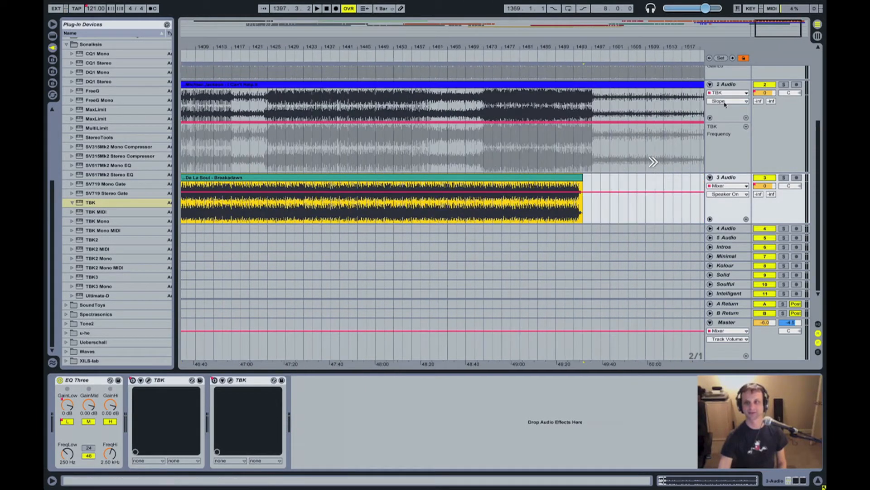
pyautogui.click(442, 56)
pyautogui.press('space')
pyautogui.hscroll(-5, 271, 194)
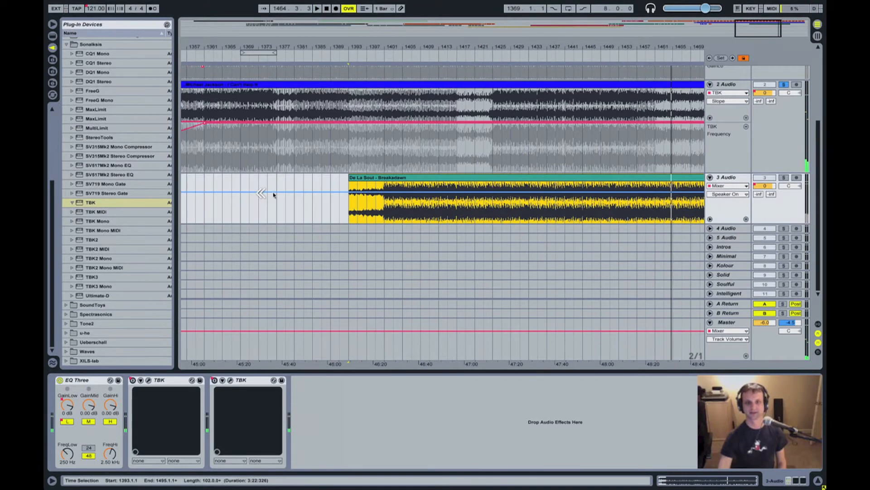
pyautogui.hscroll(2, 415, 188)
pyautogui.moveTo(287, 178); pyautogui.dragTo(595, 183)
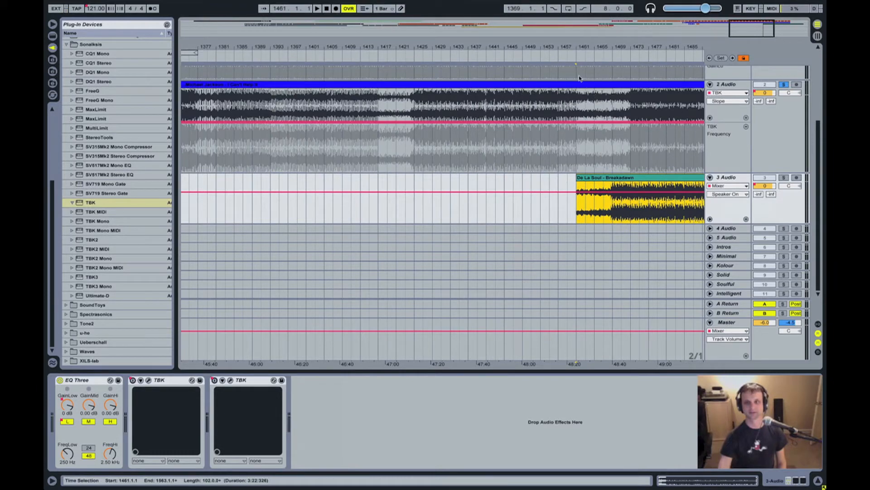
# Audition the soloed 2 Audio at several points, including around bars 1462, 1503 and 1285, to find a passage for comparison
pyautogui.click(583, 48)
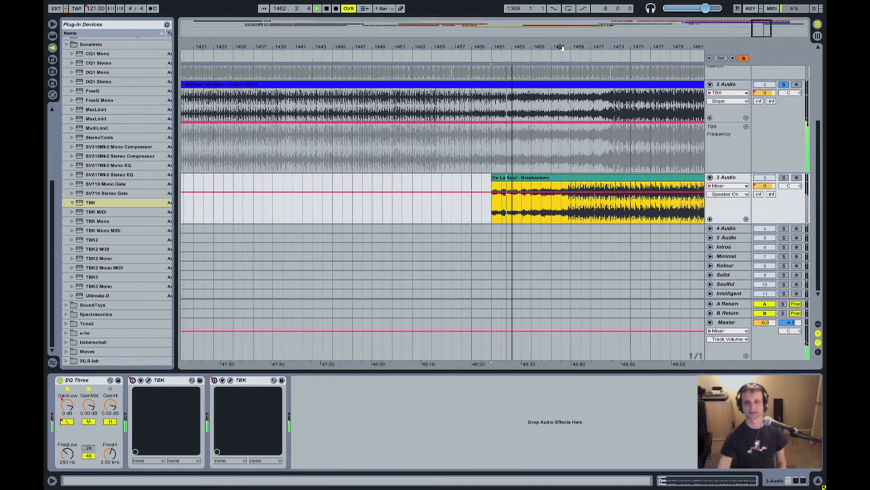
pyautogui.moveTo(596, 45); pyautogui.dragTo(588, 47)
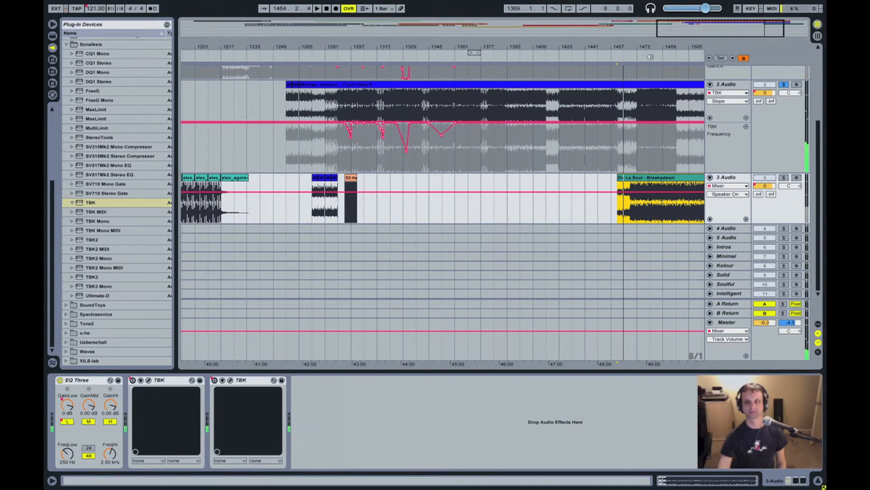
pyautogui.moveTo(654, 44); pyautogui.dragTo(521, 60)
pyautogui.click(543, 57)
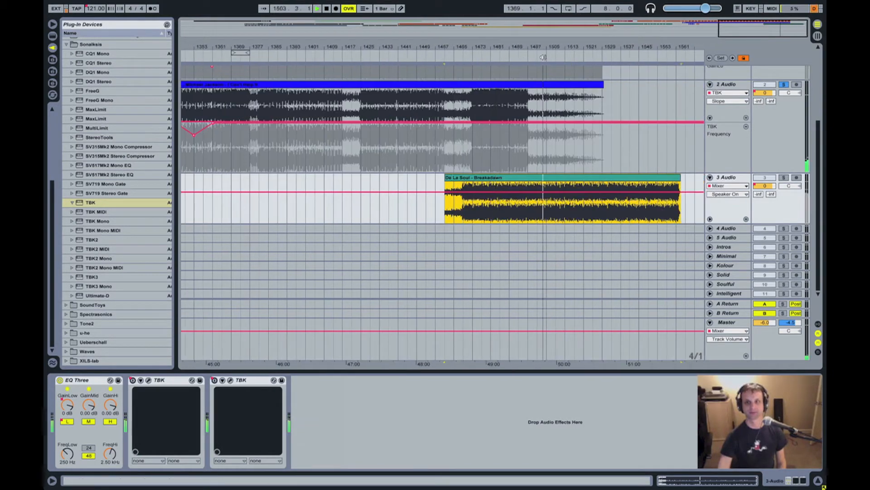
pyautogui.click(349, 54)
pyautogui.moveTo(350, 47)
pyautogui.mouseDown()
pyautogui.moveTo(362, 47)
pyautogui.moveTo(339, 50)
pyautogui.mouseUp()
pyautogui.press('space')
pyautogui.click(245, 57)
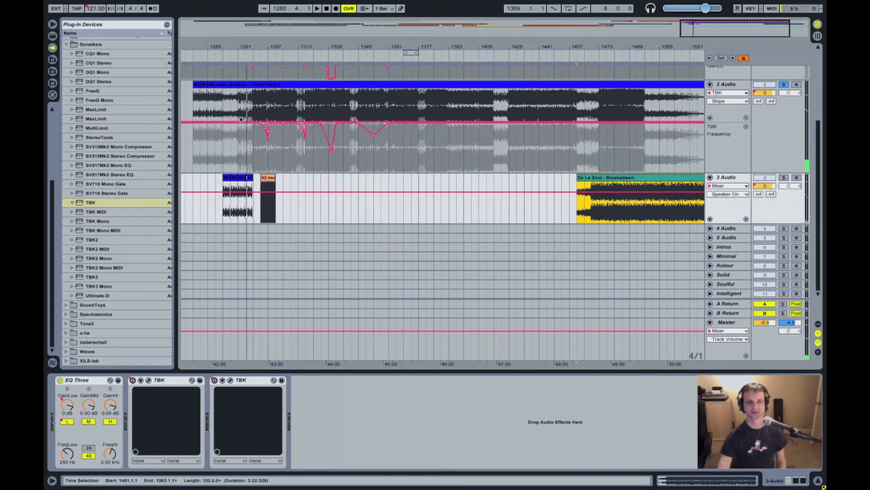
pyautogui.press('space')
# Copy bars 1281 to 1289 of the Michael Jackson clip on 2 Audio and paste them past the song's end at bar 1537
pyautogui.click(239, 117)
pyautogui.keyDown('shift'); pyautogui.click(253, 113); pyautogui.keyUp('shift')
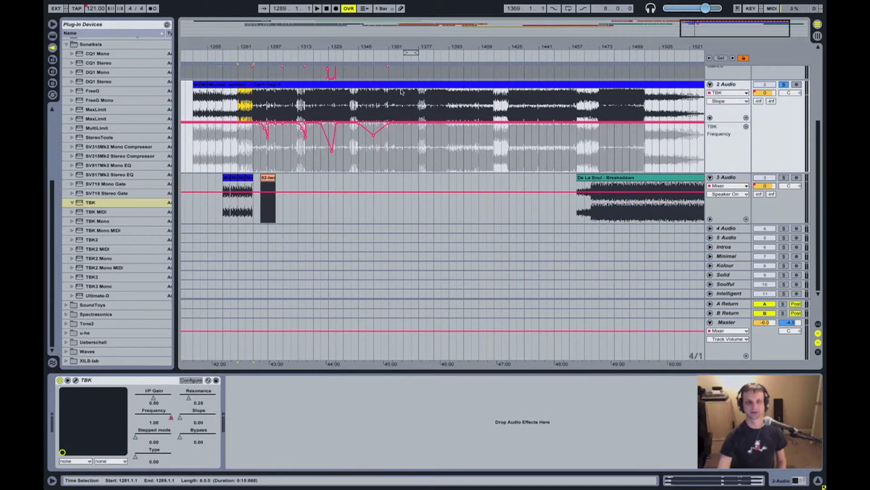
pyautogui.moveTo(449, 47); pyautogui.dragTo(502, 28)
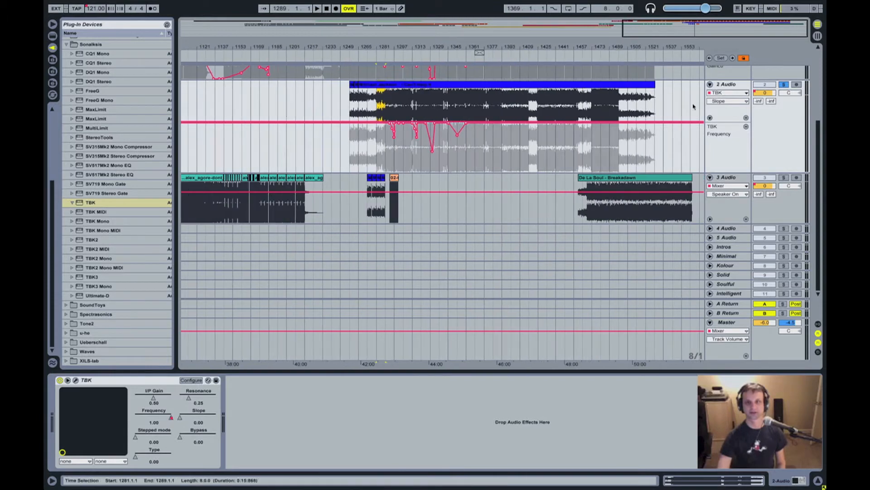
pyautogui.click(666, 109)
pyautogui.hotkey('ctrl', 'v')
# Move the Breakadawn clip on 3 Audio to bar 1537, aligned with the pasted excerpt, and check the spot by ear
pyautogui.moveTo(669, 45)
pyautogui.mouseDown()
pyautogui.moveTo(635, 46)
pyautogui.moveTo(668, 45)
pyautogui.mouseUp()
pyautogui.moveTo(295, 178); pyautogui.dragTo(596, 178)
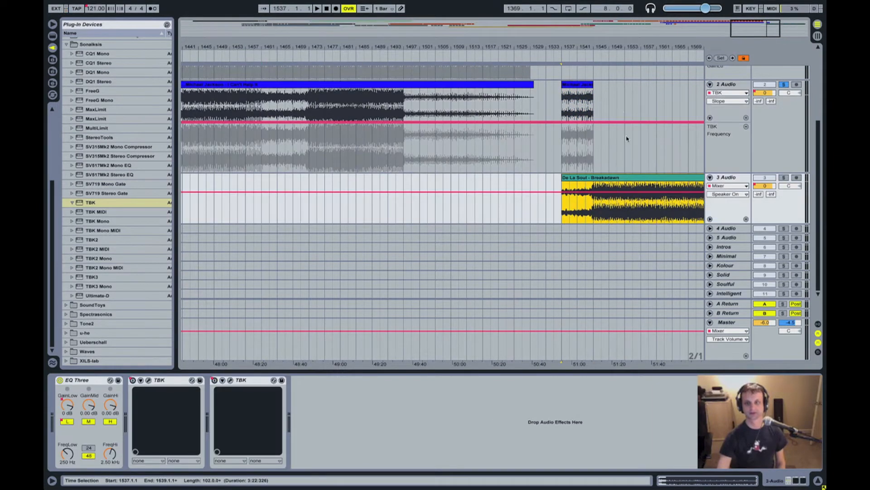
pyautogui.click(570, 56)
pyautogui.moveTo(581, 47); pyautogui.dragTo(581, 46)
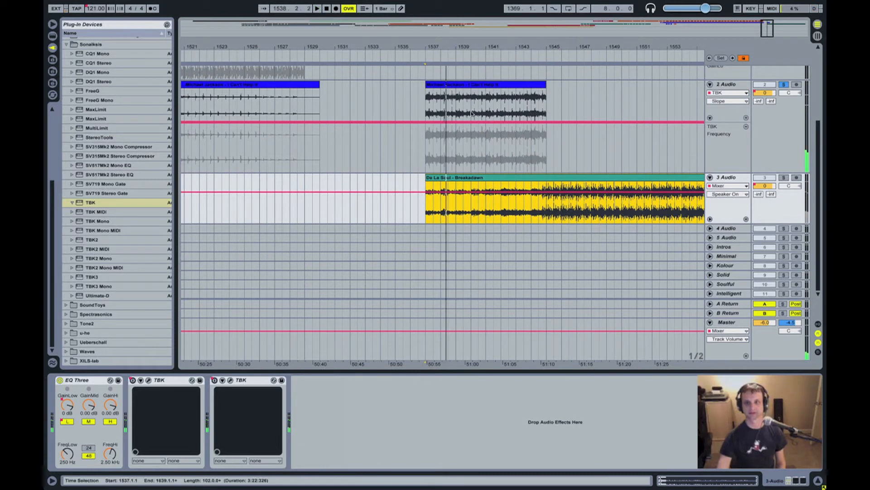
# Loop bars 1537 to 1545, covering the Breakadawn intro on 3 Audio, and start playback
pyautogui.click(548, 203)
pyautogui.keyDown('shift'); pyautogui.click(434, 218); pyautogui.keyUp('shift')
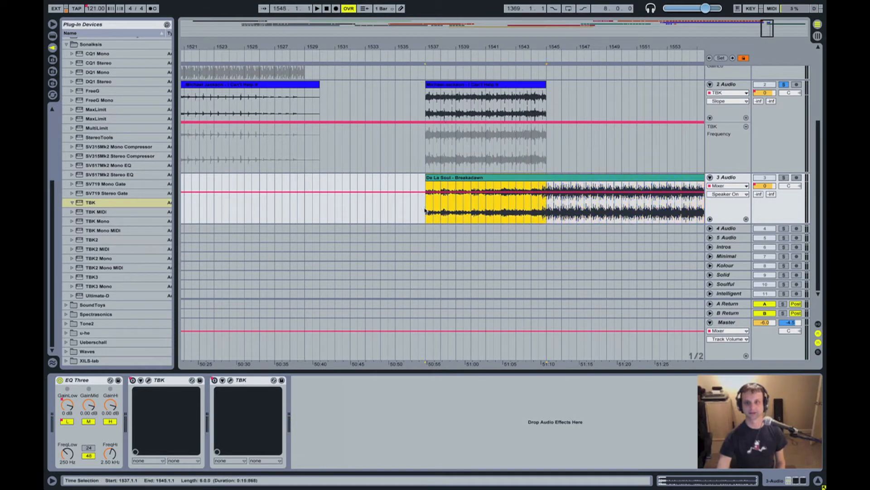
pyautogui.hotkey('ctrl', 'l')
pyautogui.press('space')
# Play the looped 2 Audio and 3 Audio together, and solo each in turn to compare their pitch by ear
pyautogui.click(764, 178)
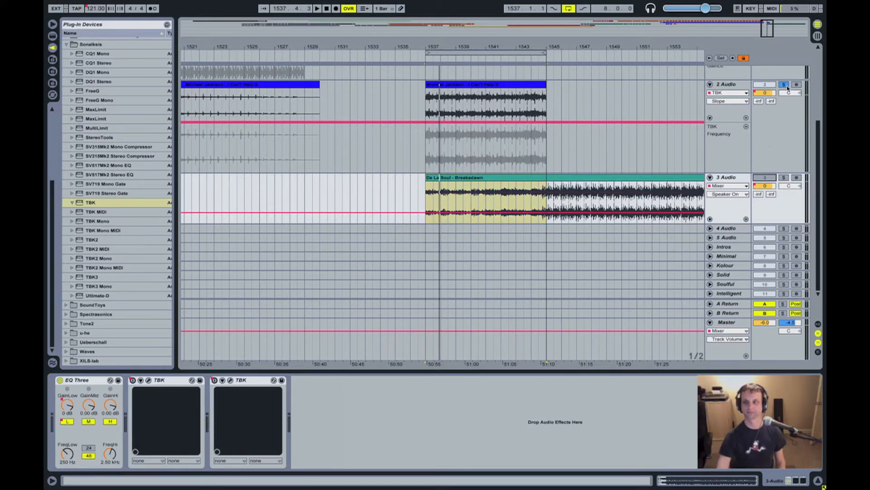
pyautogui.click(765, 177)
pyautogui.press('space')
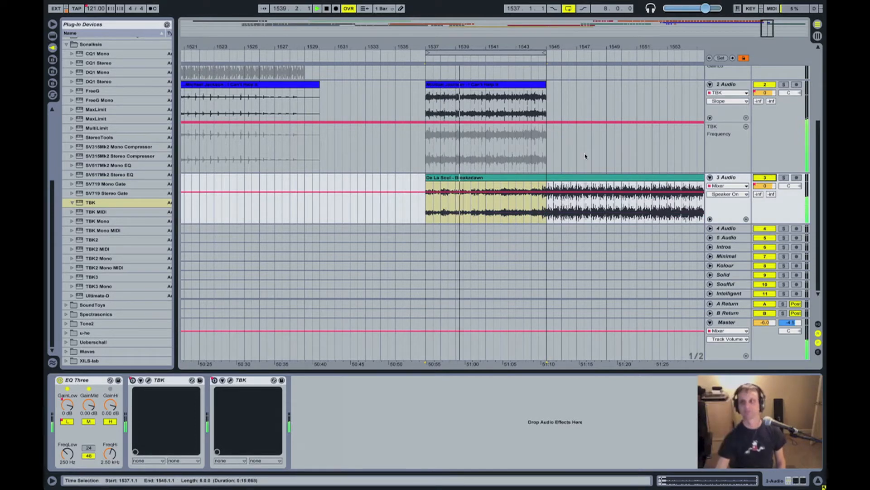
pyautogui.click(783, 177)
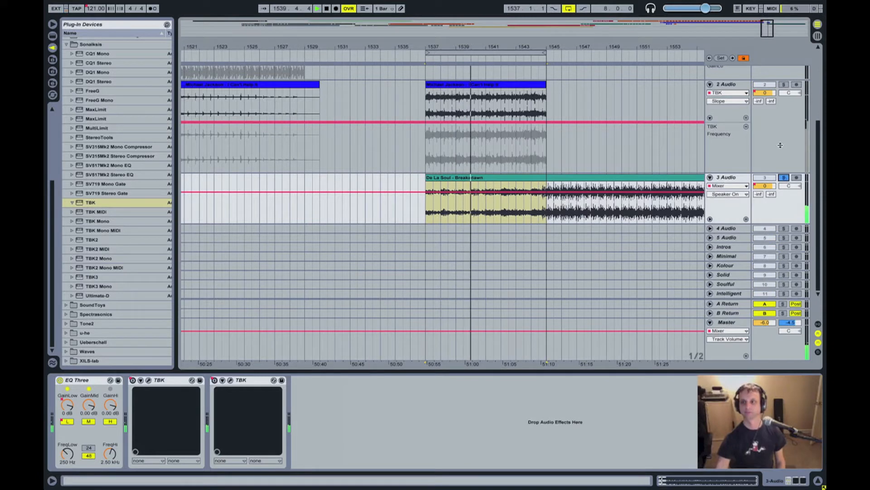
pyautogui.click(783, 86)
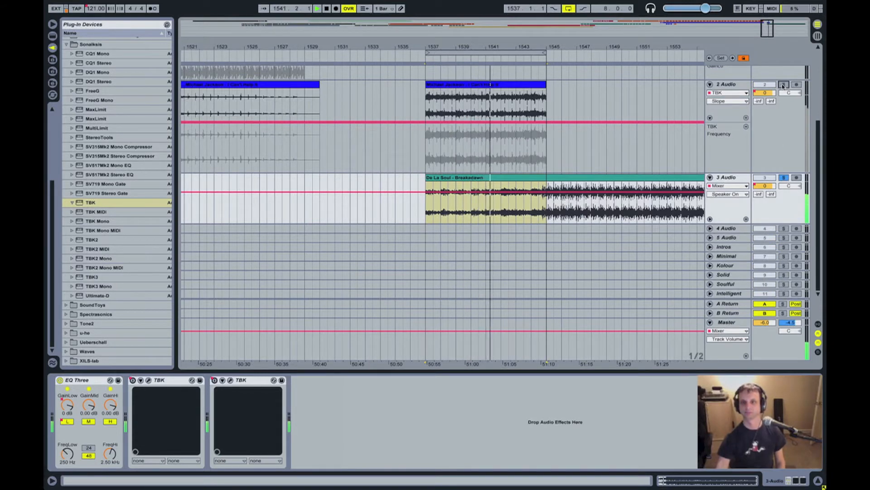
pyautogui.click(784, 178)
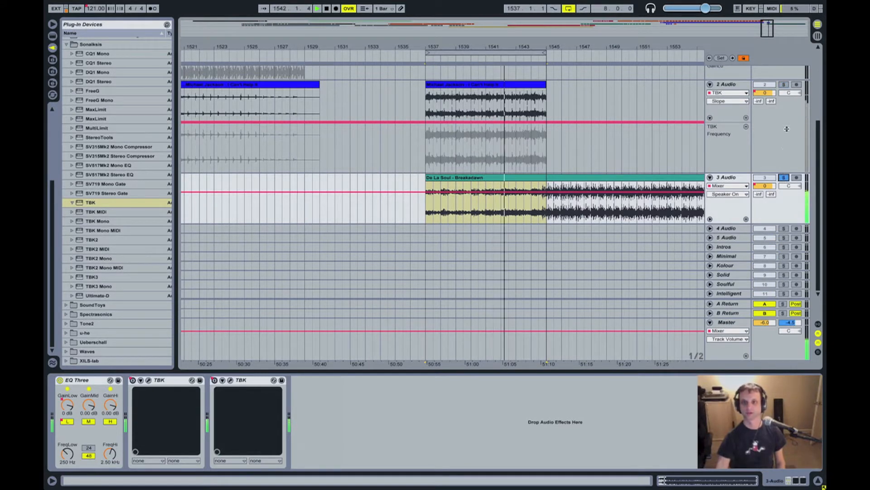
pyautogui.click(784, 86)
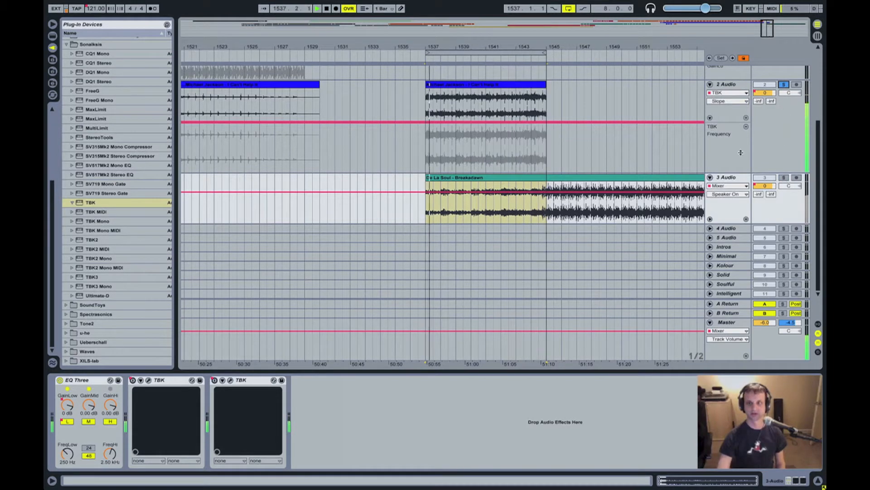
# Stop playback, show the Breakadawn clip's sample settings and select 3 Audio
pyautogui.click(788, 137)
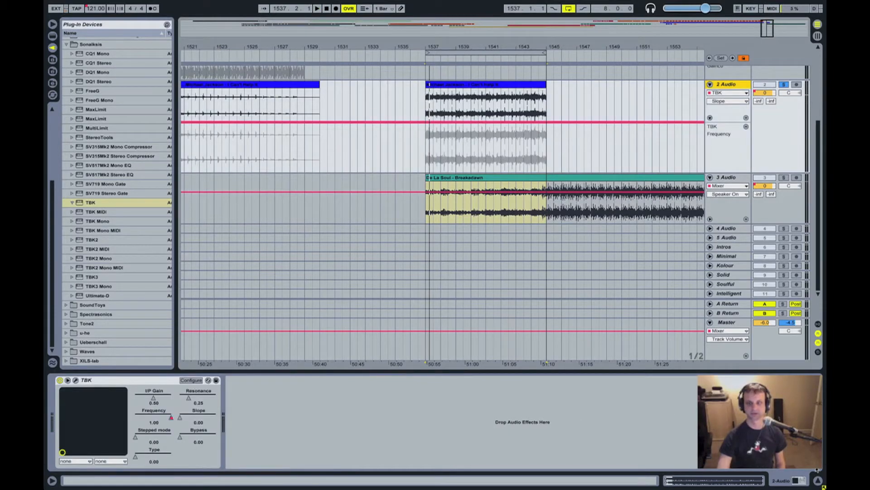
pyautogui.click(691, 481)
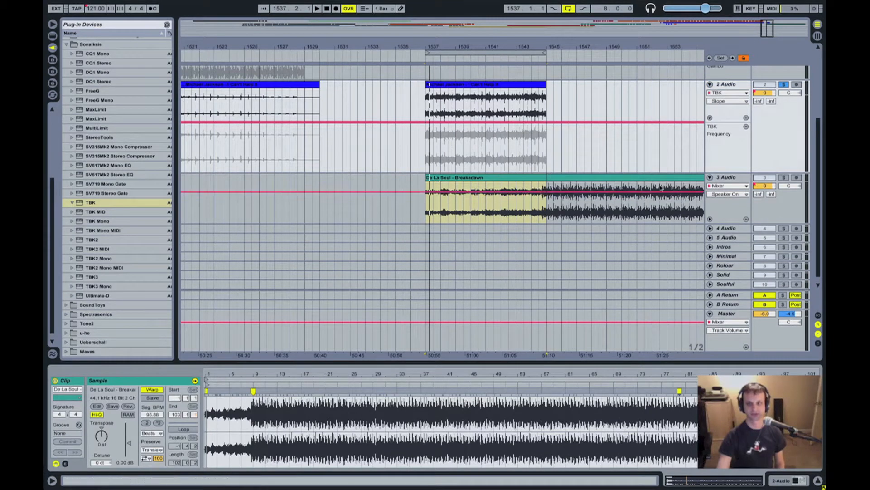
pyautogui.click(781, 215)
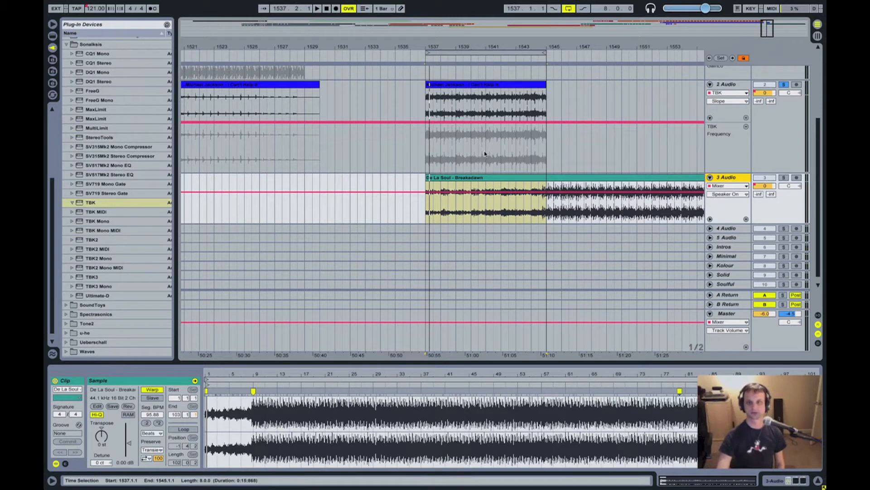
# Replay the loop, alternating solo between 3 Audio and 2 Audio before hearing both tracks together
pyautogui.press('space')
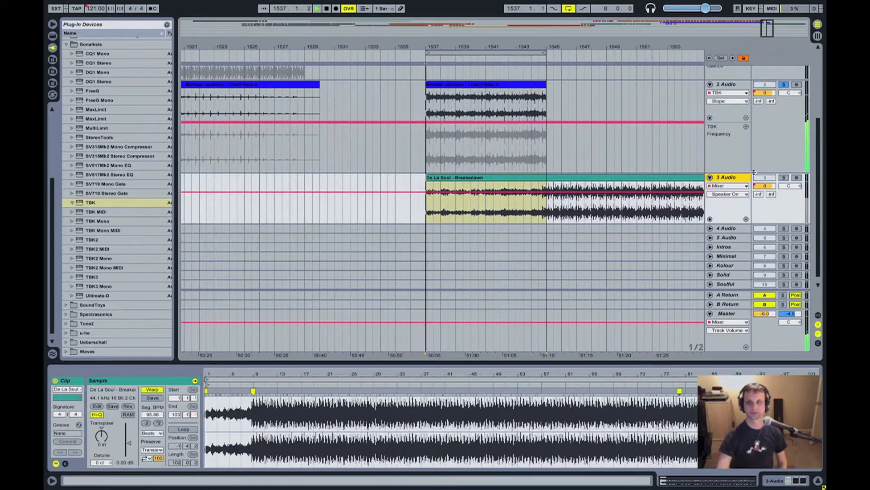
pyautogui.click(785, 178)
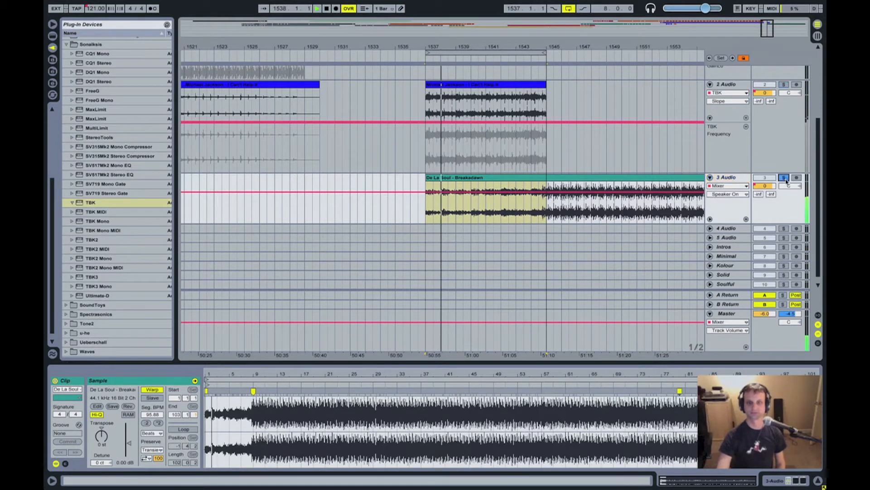
pyautogui.click(784, 85)
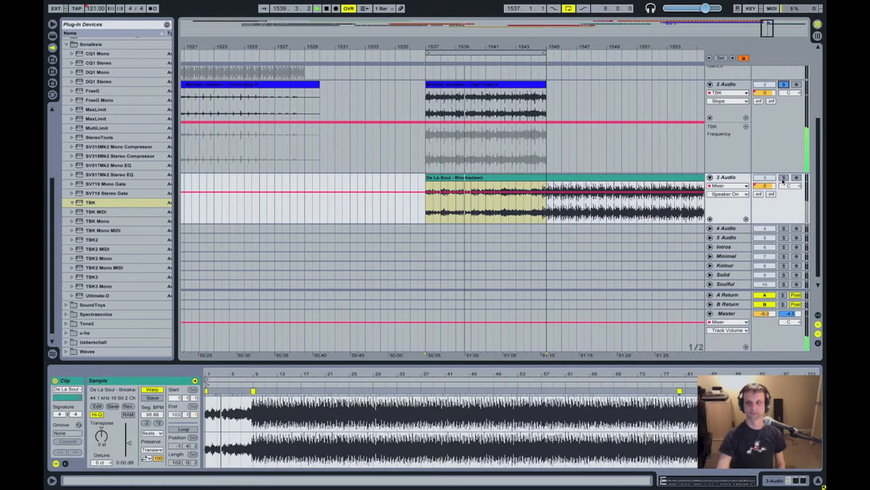
pyautogui.click(784, 85)
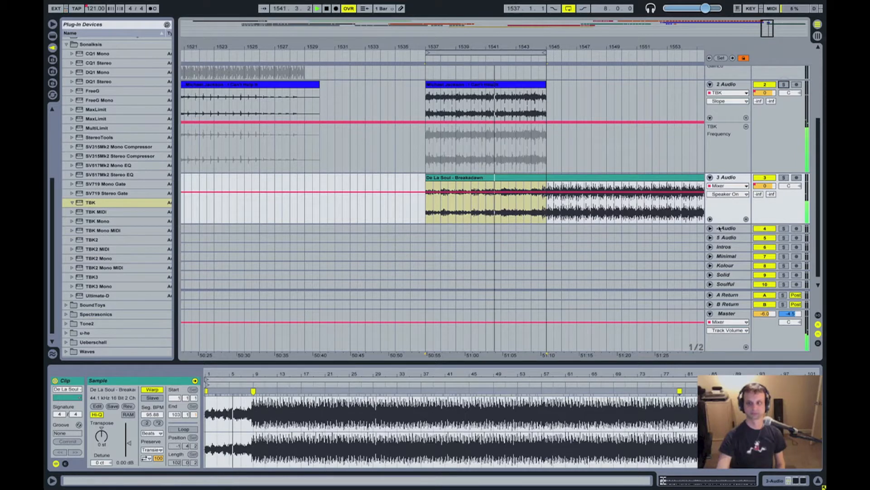
# Solo 3 Audio and try the Breakadawn clip at a transpose of 1 st with -33 ct detune against the loop
pyautogui.click(784, 177)
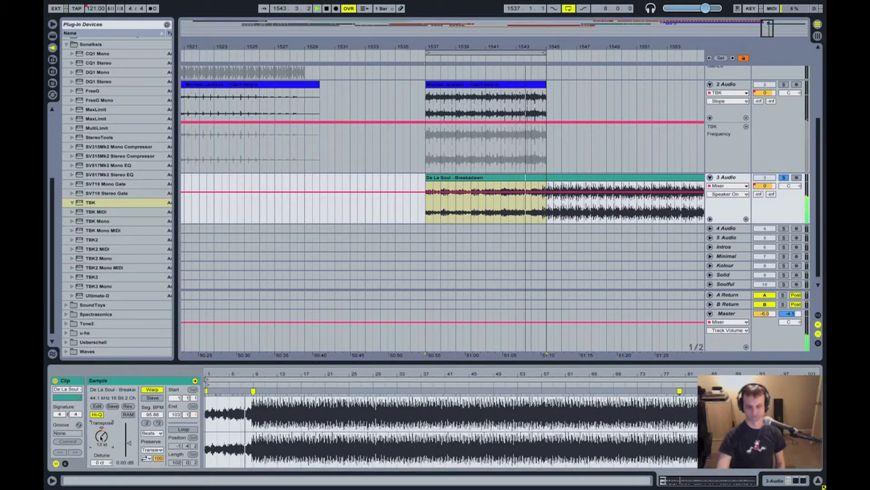
pyautogui.moveTo(98, 462); pyautogui.dragTo(98, 463)
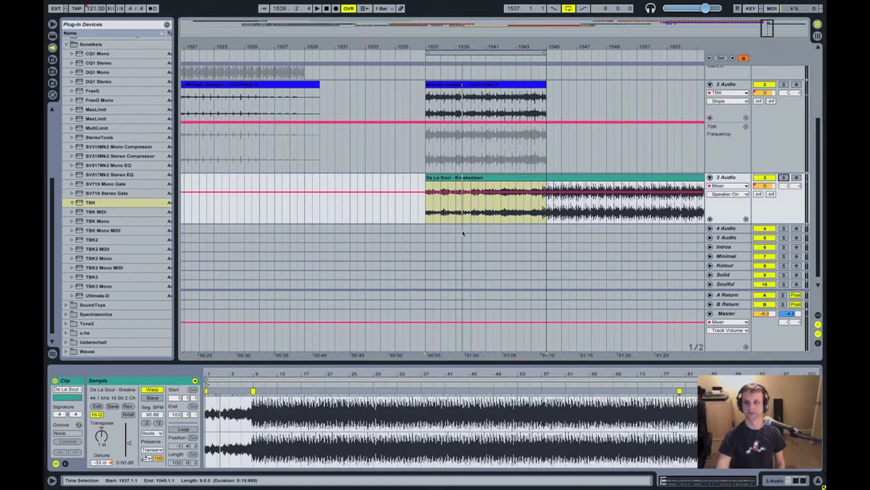
pyautogui.press('space')
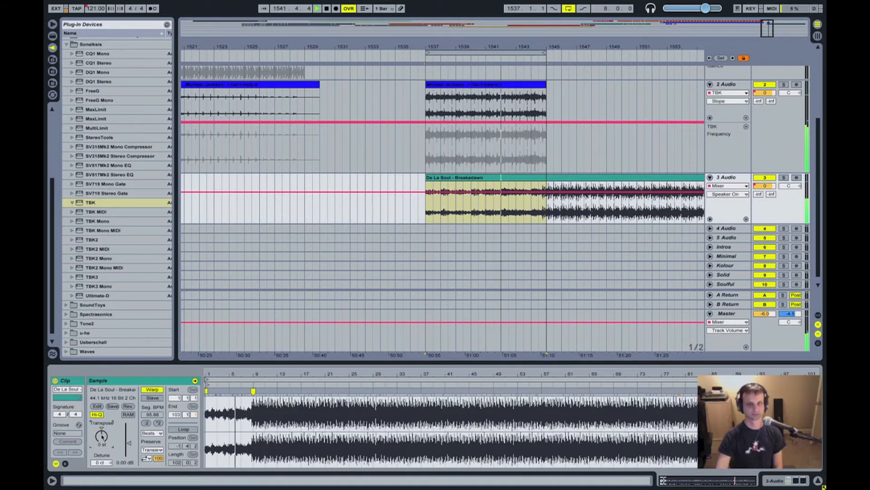
# Try transposing the Breakadawn clip by 1 st, return it to 0 st and set its detune to 15 ct
pyautogui.press('Down')
pyautogui.moveTo(101, 437); pyautogui.dragTo(101, 436)
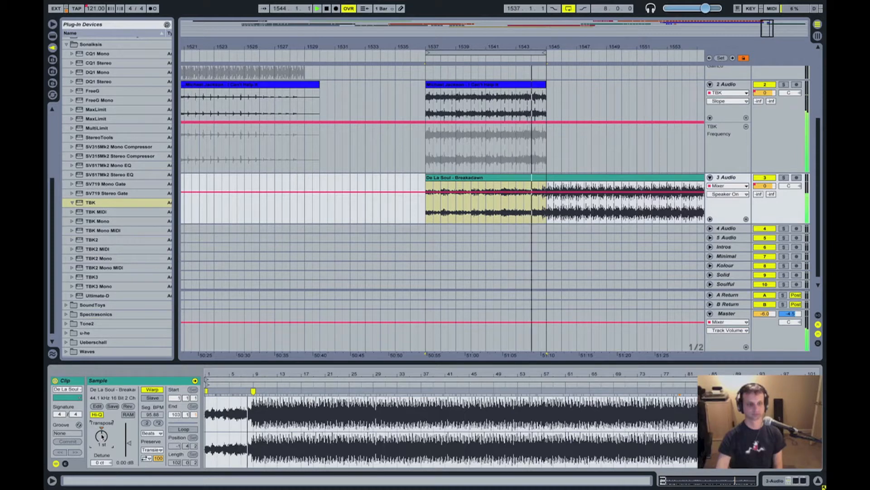
pyautogui.moveTo(102, 437); pyautogui.dragTo(100, 466)
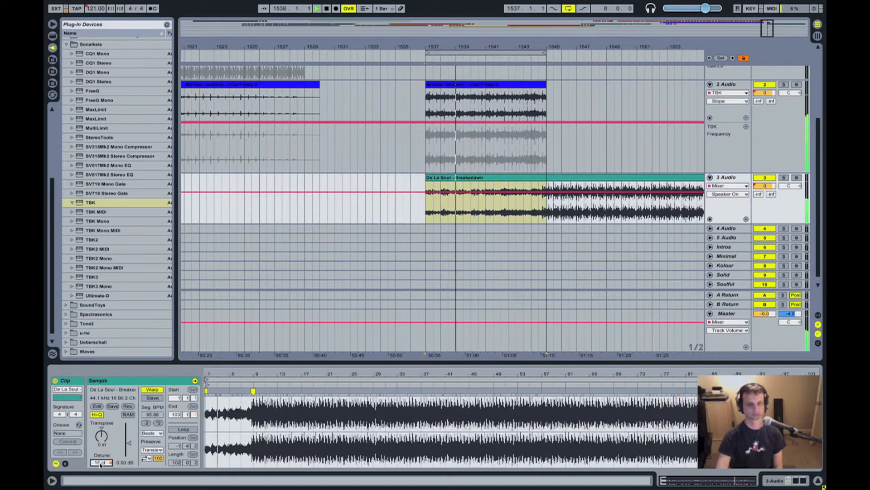
pyautogui.press('space')
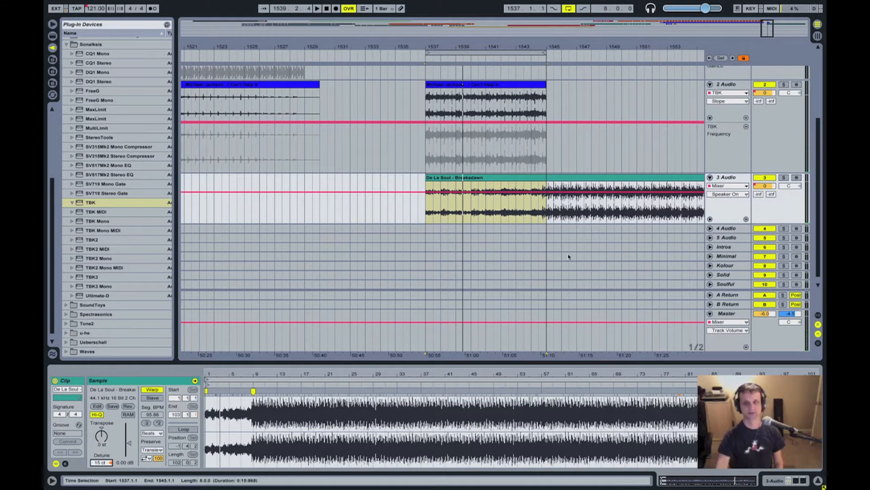
# Replay the start of the loop, soloing 3 Audio and 2 Audio in turn to compare their pitch
pyautogui.click(786, 178)
pyautogui.press('space')
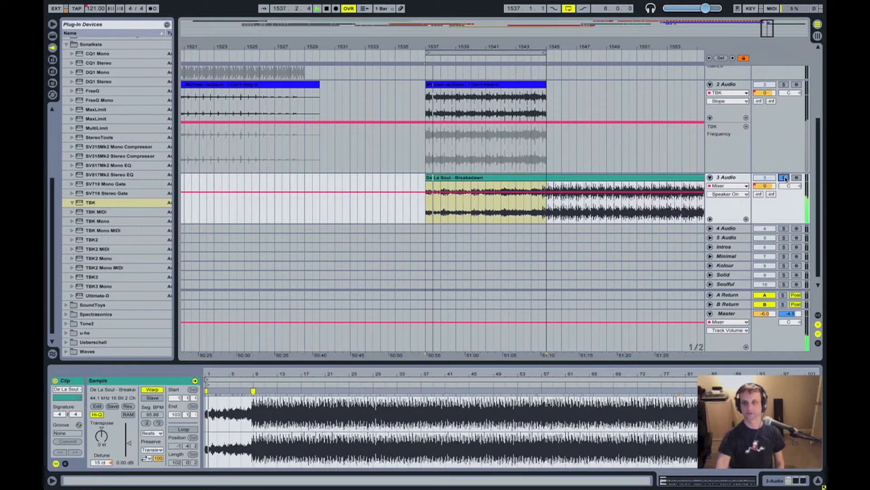
pyautogui.click(784, 84)
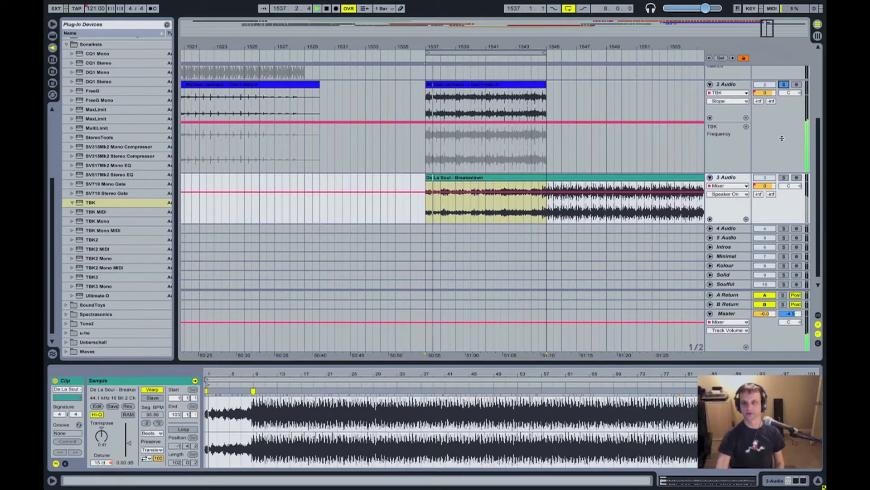
pyautogui.click(784, 85)
pyautogui.press('space')
pyautogui.press('space')
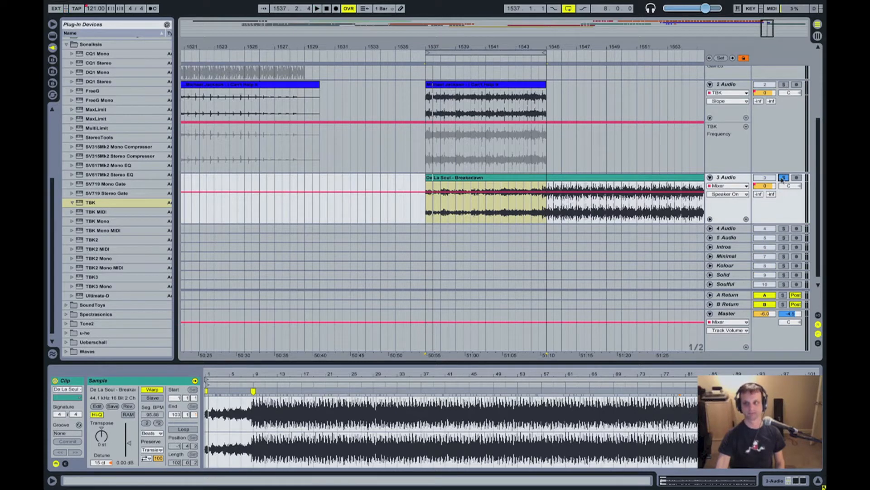
pyautogui.press('space')
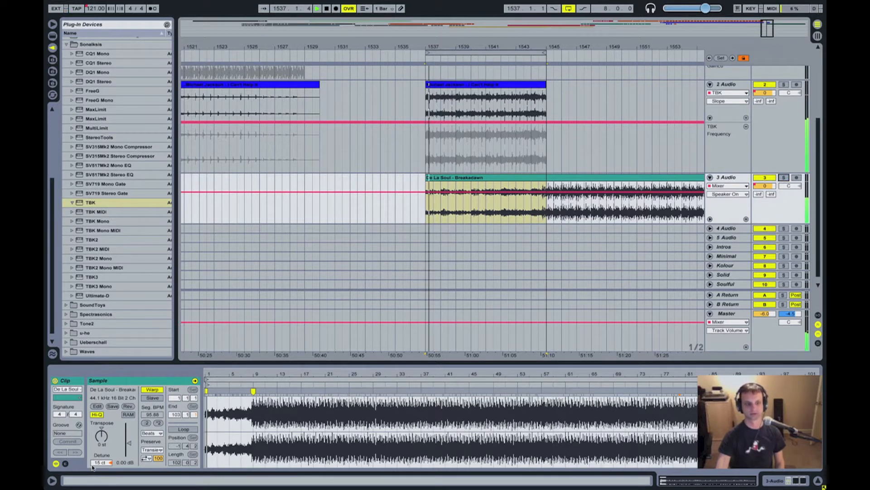
# Lower the 2 Audio volume to -13.4 dB and replay the loop with both tracks
pyautogui.press('space')
pyautogui.moveTo(764, 93); pyautogui.dragTo(764, 92)
pyautogui.press('space')
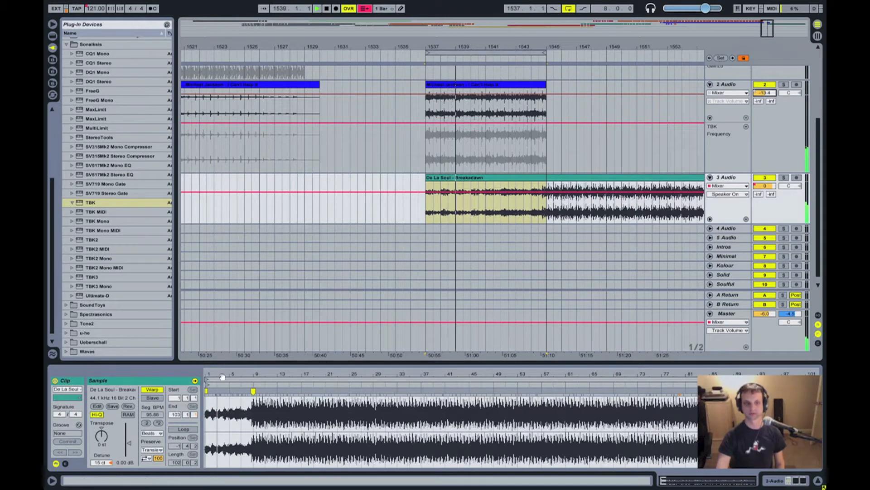
# Sweep the Breakadawn clip's detune by ear while the loop plays, settling on 0 st transpose and 50 ct detune
pyautogui.moveTo(100, 462); pyautogui.dragTo(98, 464)
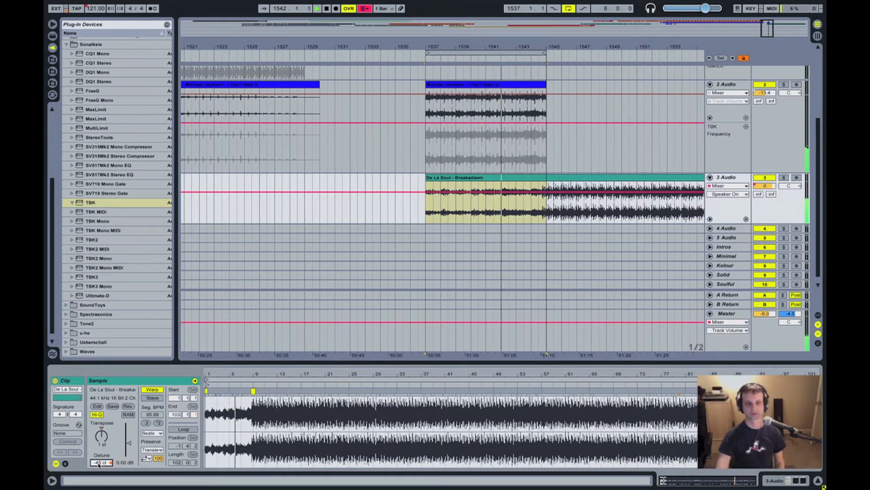
pyautogui.moveTo(99, 467); pyautogui.dragTo(99, 464)
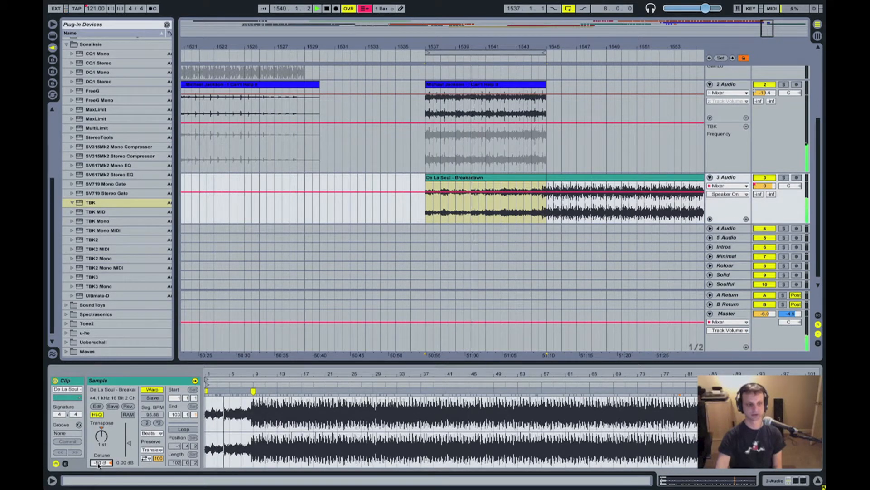
pyautogui.moveTo(99, 464); pyautogui.dragTo(99, 465)
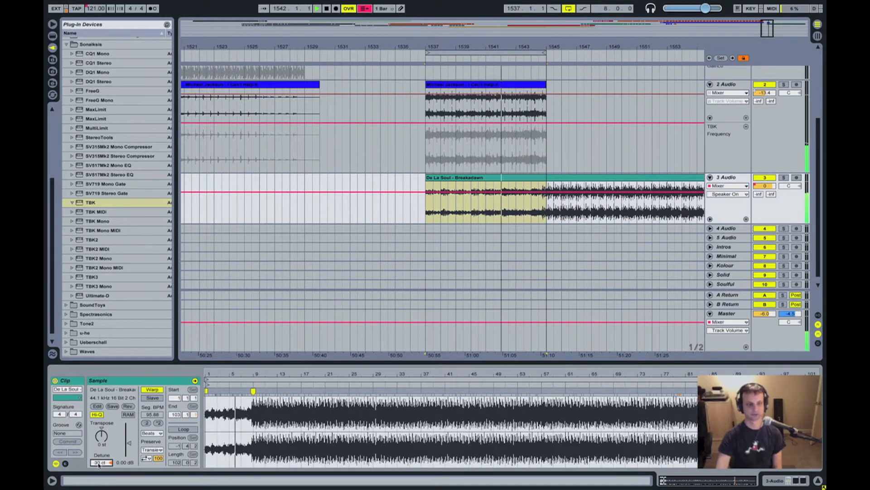
pyautogui.moveTo(99, 464)
pyautogui.mouseDown()
pyautogui.moveTo(100, 456)
pyautogui.moveTo(99, 464)
pyautogui.mouseUp()
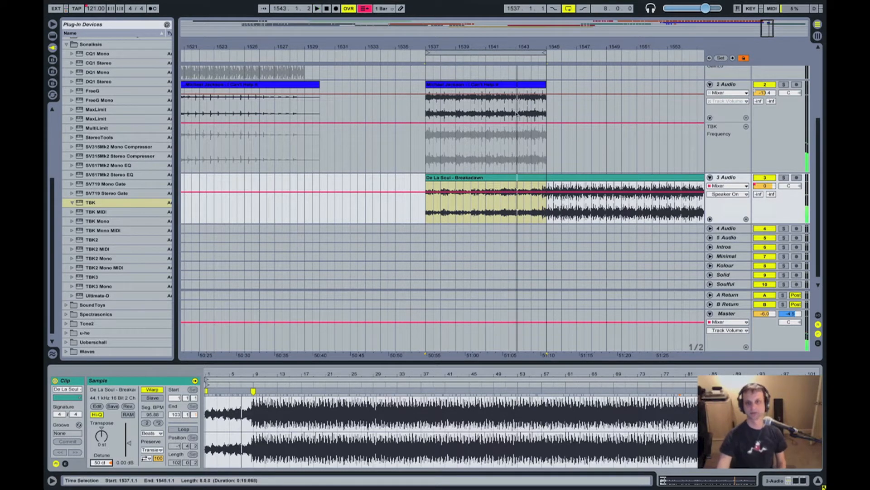
# Delete the looped Michael Jackson clip at bar 1537 on 2 Audio and turn arrangement looping off
pyautogui.moveTo(416, 49)
pyautogui.mouseDown()
pyautogui.moveTo(425, 48)
pyautogui.moveTo(416, 46)
pyautogui.mouseUp()
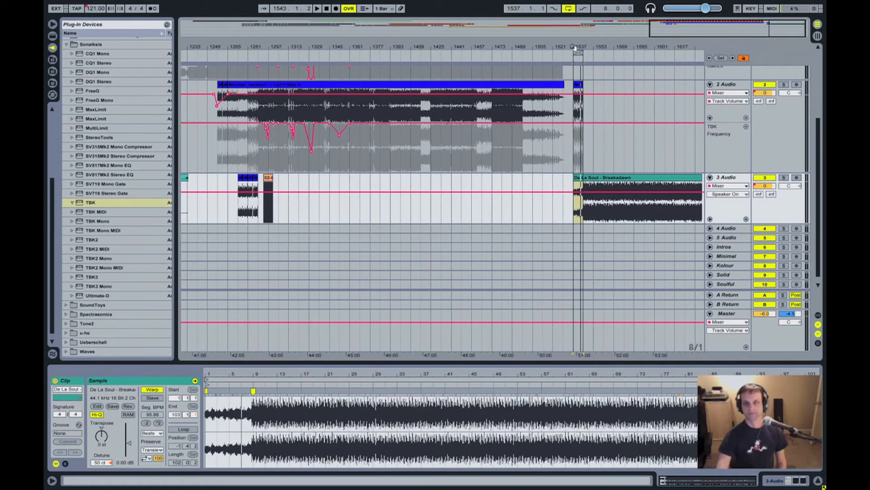
pyautogui.click(577, 85)
pyautogui.press('Delete')
pyautogui.click(566, 10)
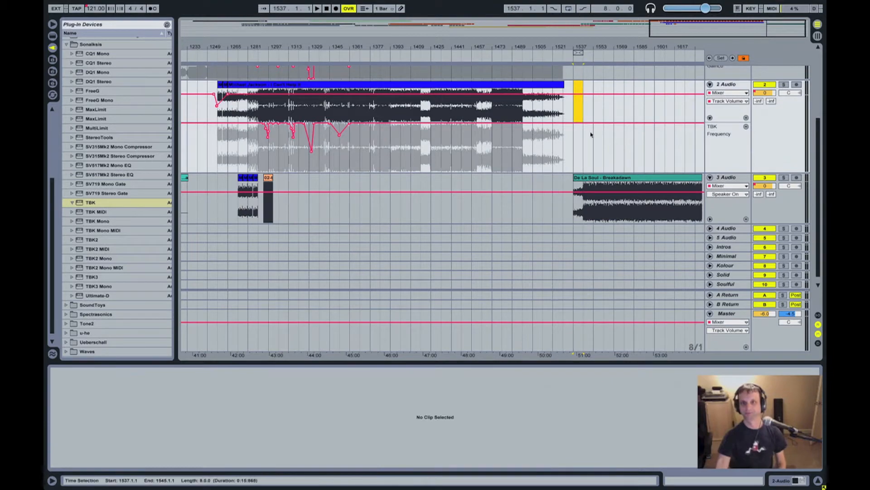
# Move the Breakadawn clip on 3 Audio back to bar 1417, lining it up under the Michael Jackson track
pyautogui.moveTo(603, 178); pyautogui.dragTo(449, 178)
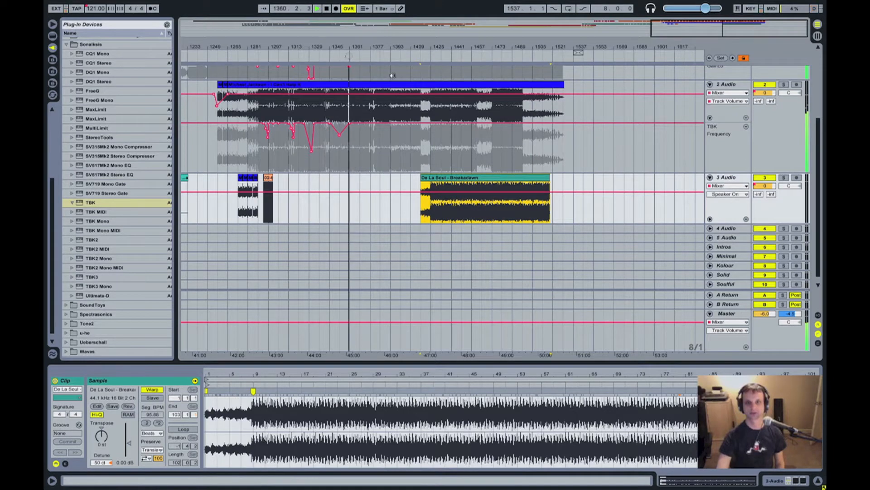
pyautogui.scroll(4, 395, 75)
pyautogui.scroll(-3, 396, 89)
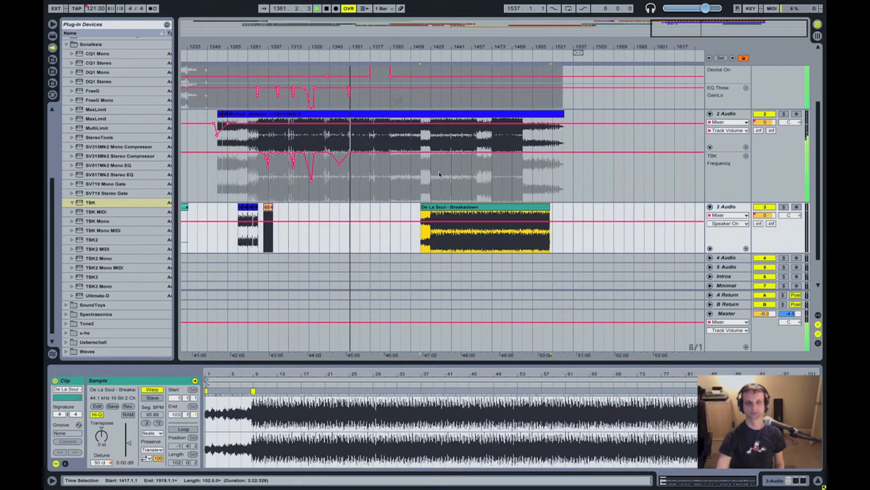
pyautogui.moveTo(419, 47); pyautogui.dragTo(420, 48)
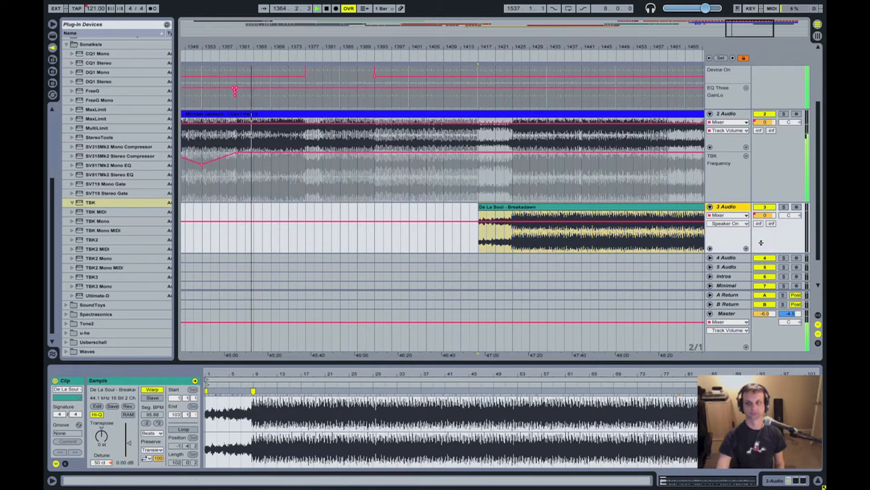
pyautogui.click(769, 480)
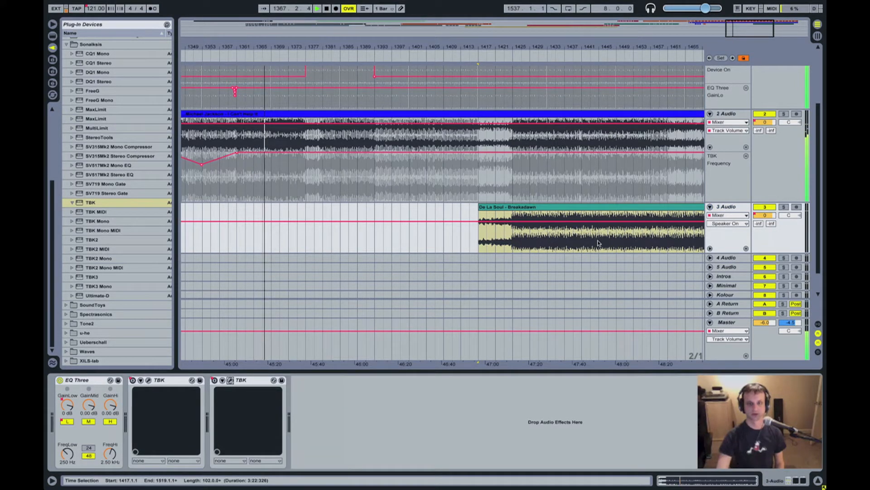
pyautogui.click(722, 216)
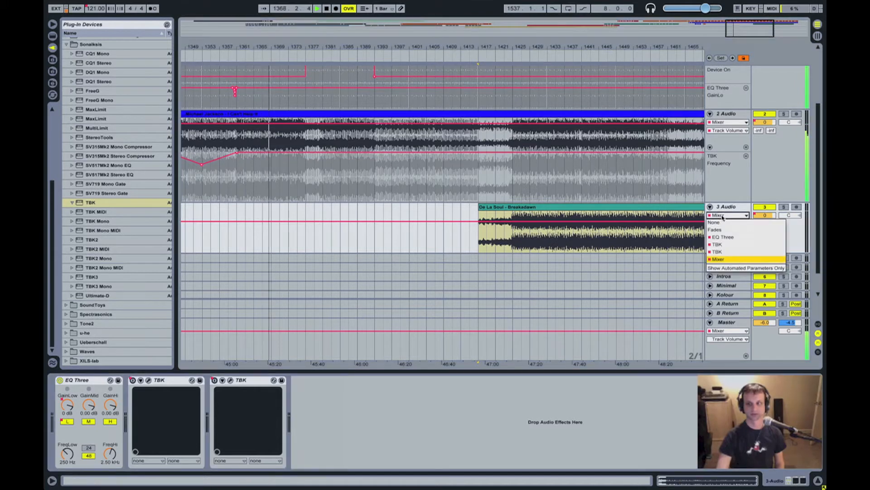
pyautogui.click(725, 259)
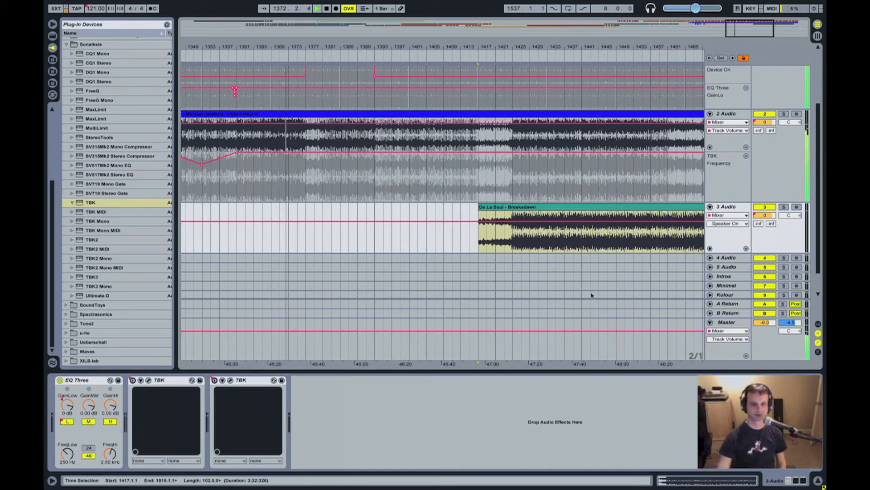
pyautogui.click(169, 398)
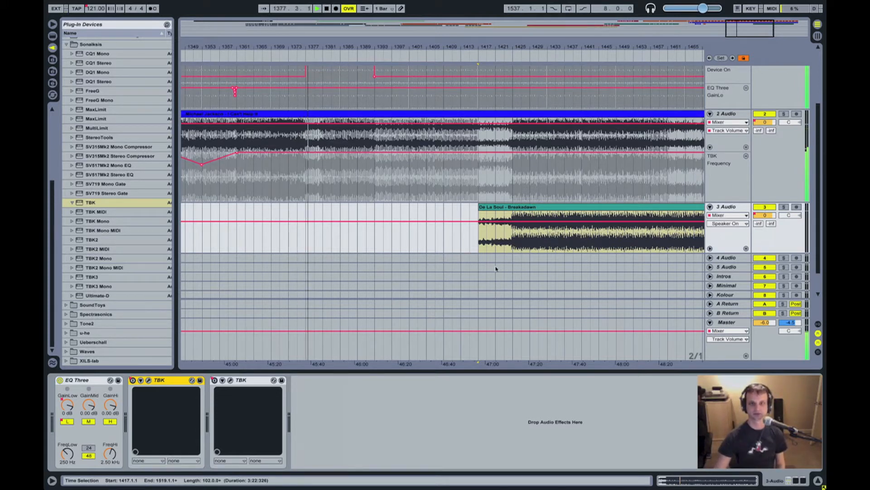
pyautogui.click(725, 224)
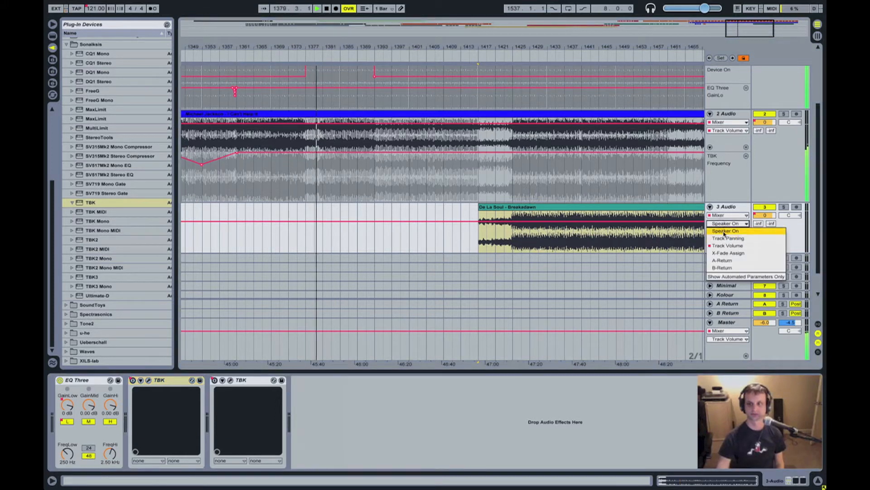
pyautogui.click(724, 225)
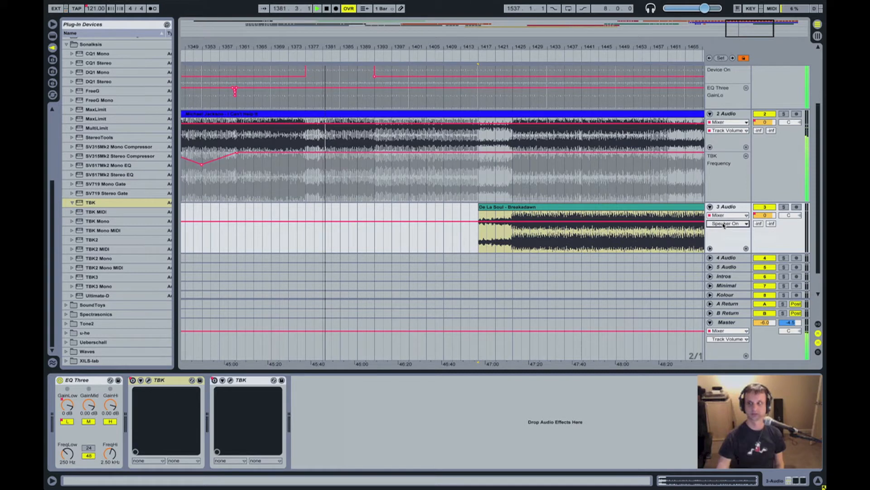
pyautogui.click(724, 225)
# Automate Device On for the second TBK on 3 Audio, switching it on at about bar 1411, before the Breakadawn clip
pyautogui.click(728, 217)
pyautogui.click(728, 216)
pyautogui.click(726, 253)
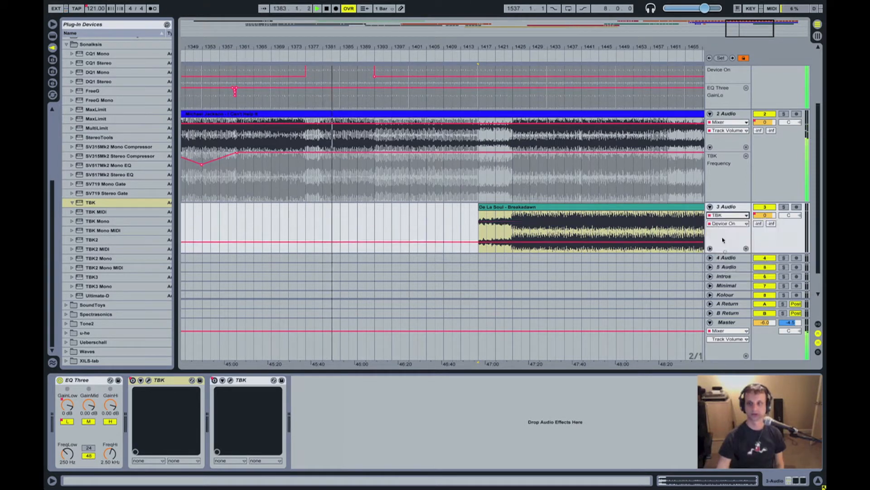
pyautogui.doubleClick(446, 242)
pyautogui.doubleClick(454, 242)
pyautogui.moveTo(455, 242); pyautogui.dragTo(455, 224)
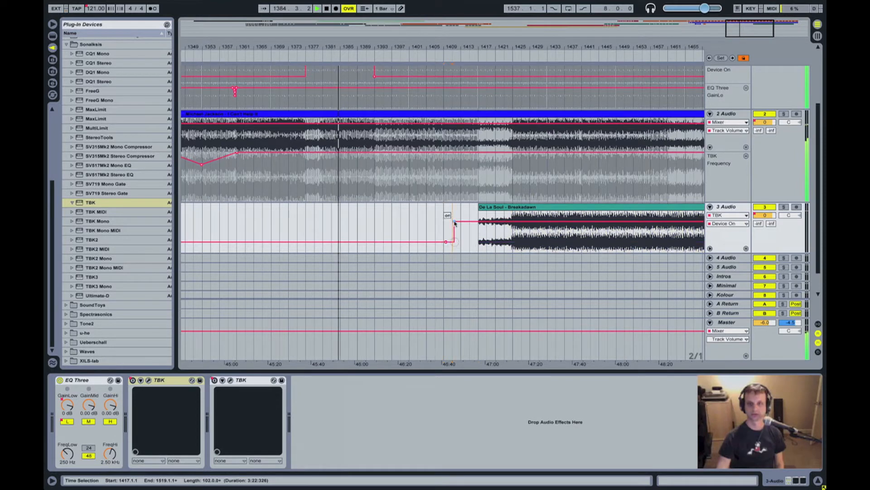
# Automate the second TBK's Frequency on 3 Audio, ramping it from minimum up to 1.00 just before the Breakadawn clip
pyautogui.click(728, 224)
pyautogui.click(728, 248)
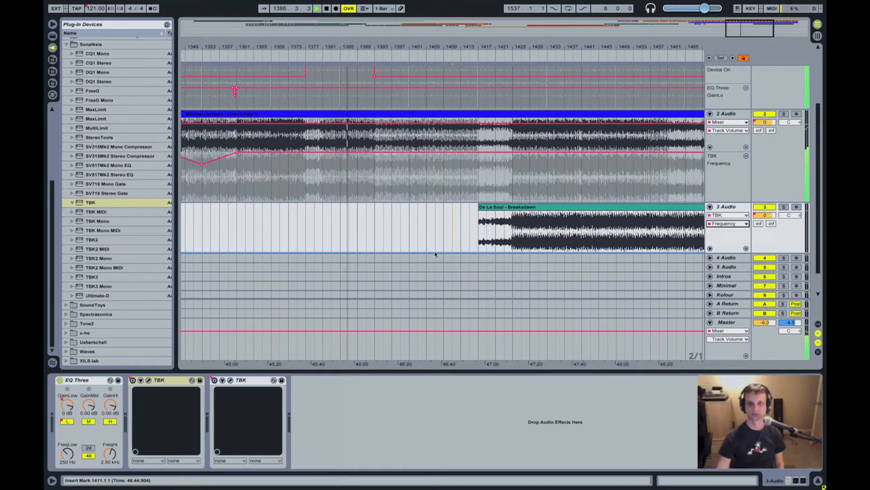
pyautogui.click(435, 252)
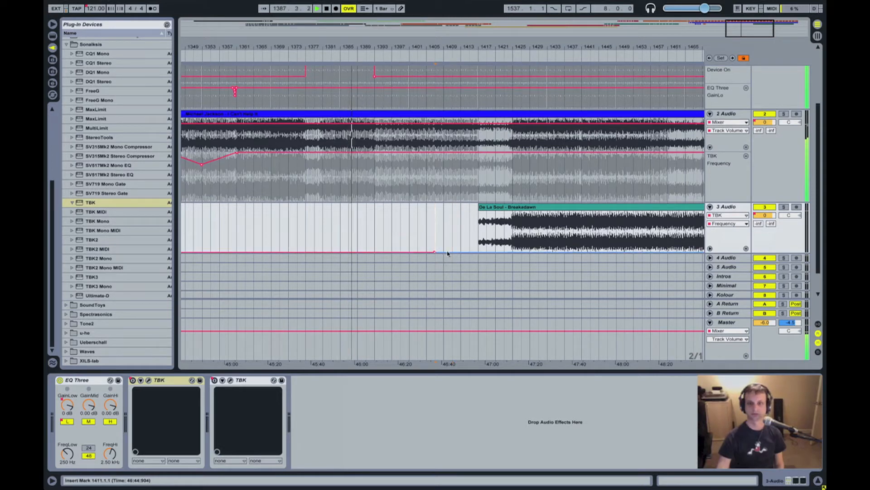
pyautogui.moveTo(447, 253); pyautogui.dragTo(450, 212)
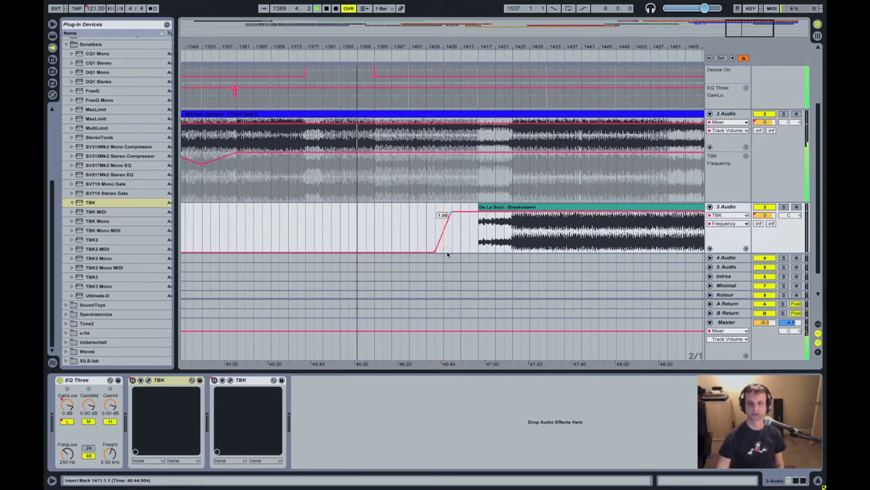
# Solo 3 Audio, play from further into Breakadawn and lower the end point of the TBK Frequency ramp while listening
pyautogui.click(784, 206)
pyautogui.click(568, 49)
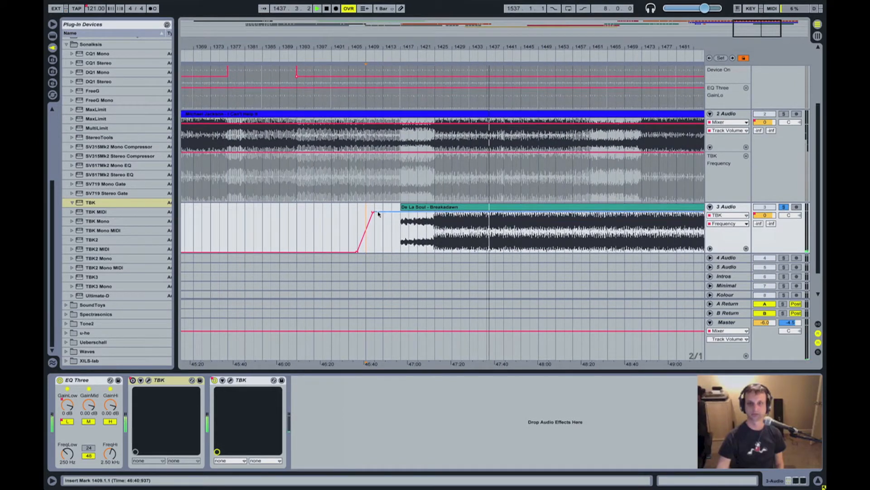
pyautogui.moveTo(373, 212); pyautogui.dragTo(380, 236)
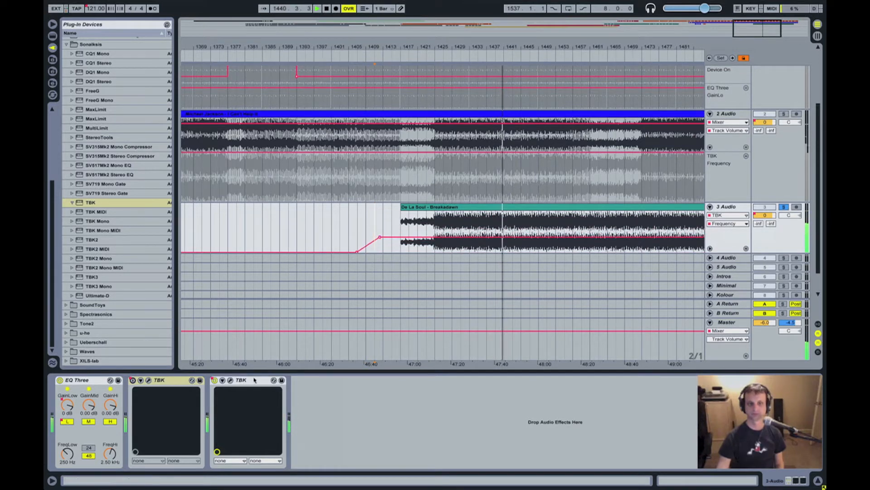
pyautogui.click(230, 380)
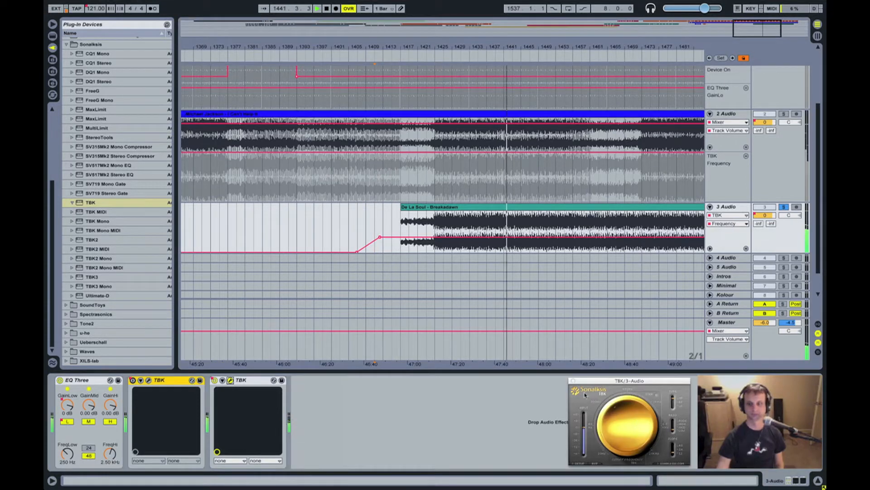
pyautogui.click(574, 381)
pyautogui.moveTo(381, 236)
pyautogui.mouseDown()
pyautogui.moveTo(381, 245)
pyautogui.moveTo(380, 236)
pyautogui.mouseUp()
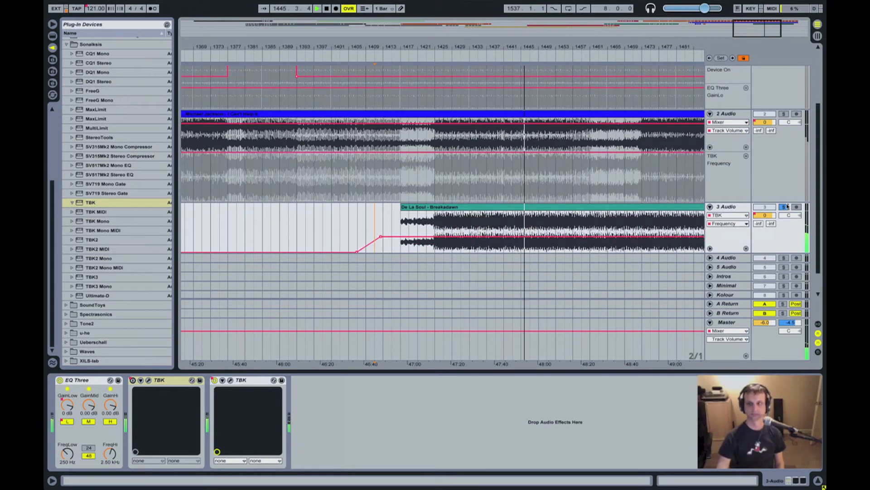
# Play the mix from several points up to about bar 1505, then solo 3 Audio and listen to Breakadawn toward its end
pyautogui.hscroll(3, 467, 224)
pyautogui.moveTo(446, 44); pyautogui.dragTo(446, 42)
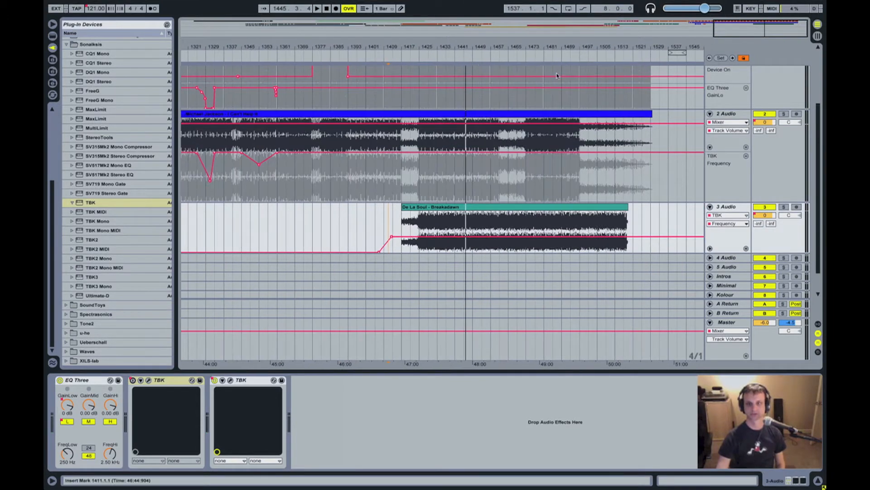
pyautogui.click(516, 55)
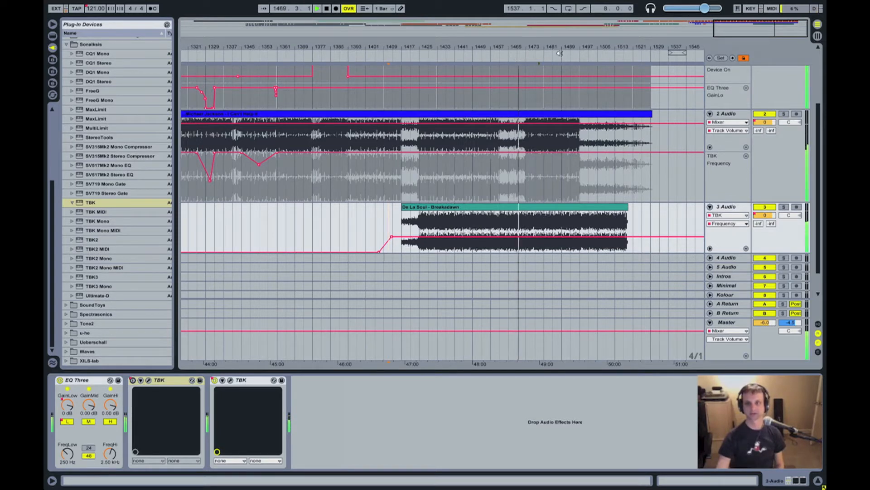
pyautogui.click(598, 56)
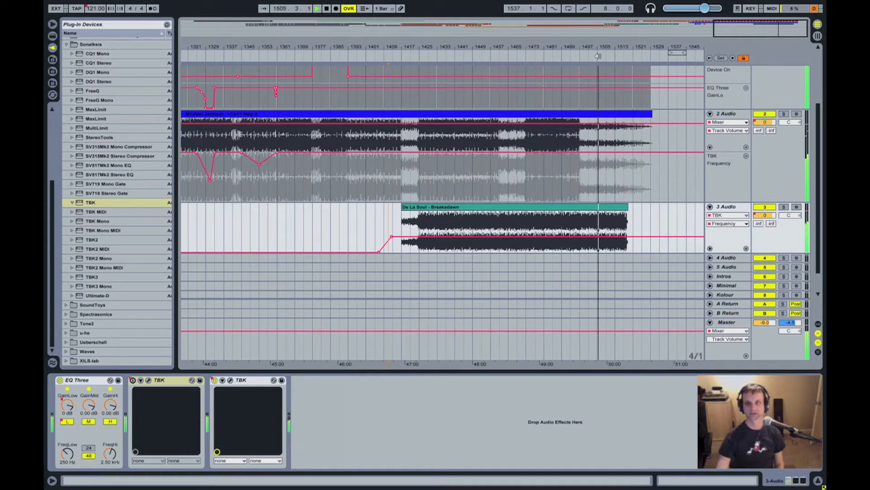
pyautogui.press('space')
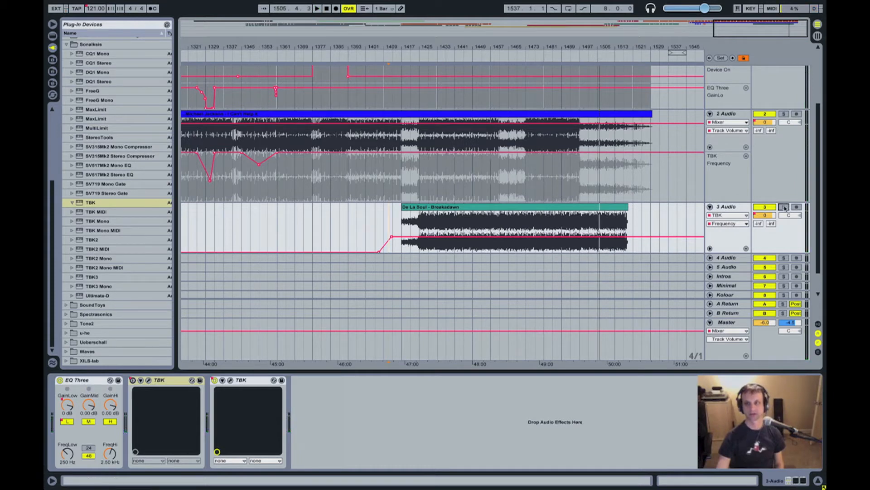
pyautogui.click(467, 64)
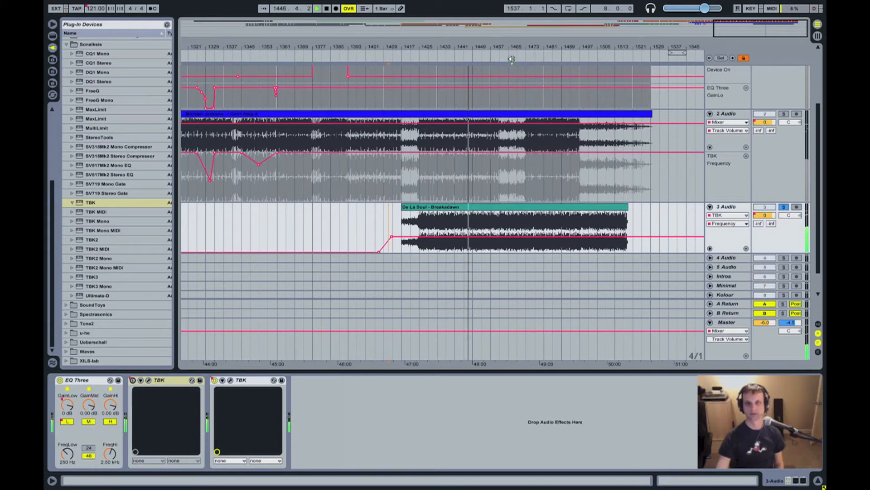
pyautogui.click(573, 56)
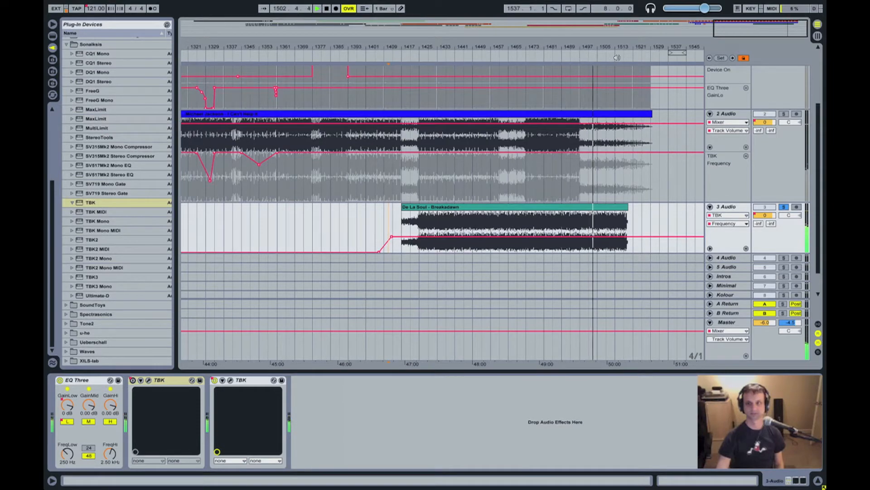
# Split the Breakadawn clip on 3 Audio at bar 1518, separating its last bar, and stop playback
pyautogui.moveTo(624, 47); pyautogui.dragTo(630, 117)
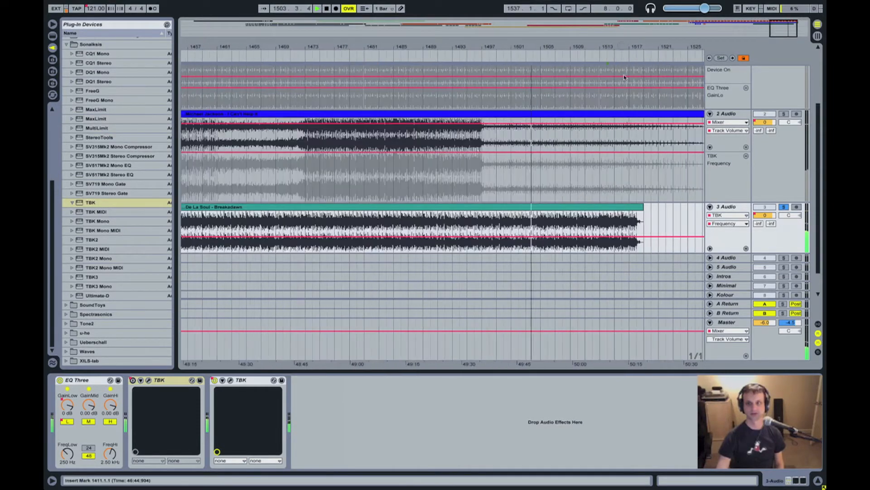
pyautogui.click(640, 223)
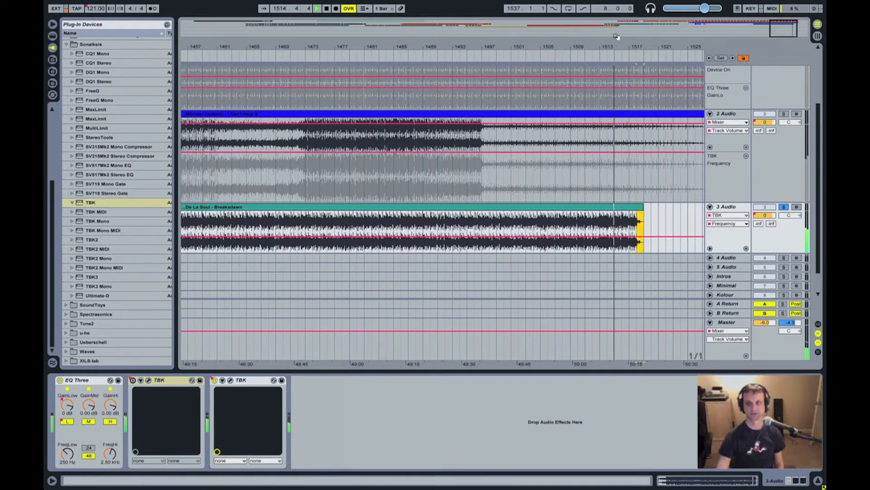
pyautogui.moveTo(615, 45); pyautogui.dragTo(472, 161)
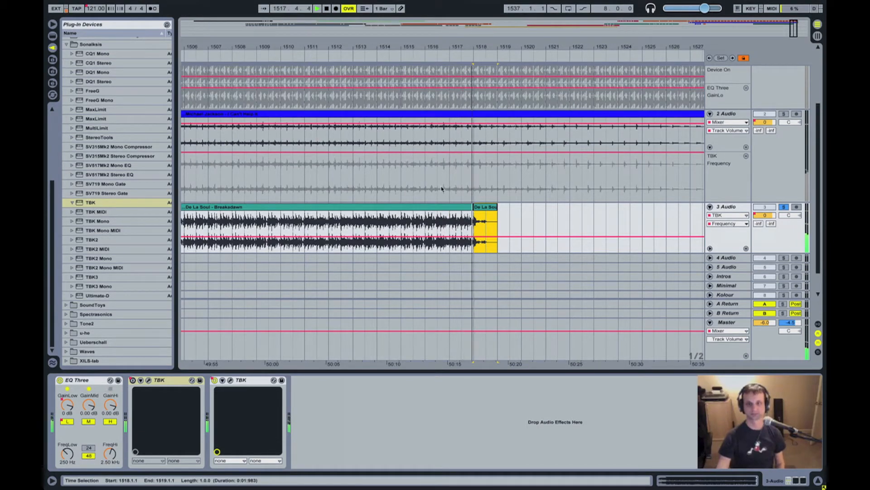
pyautogui.press('space')
# Move both Breakadawn clips on 3 Audio 24 bars later, so the long clip starts at about bar 1441
pyautogui.moveTo(481, 48); pyautogui.dragTo(481, 49)
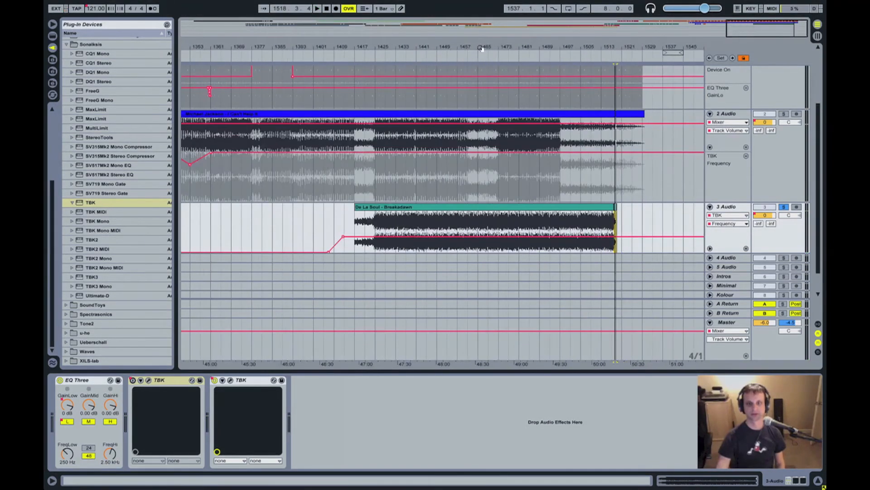
pyautogui.click(373, 207)
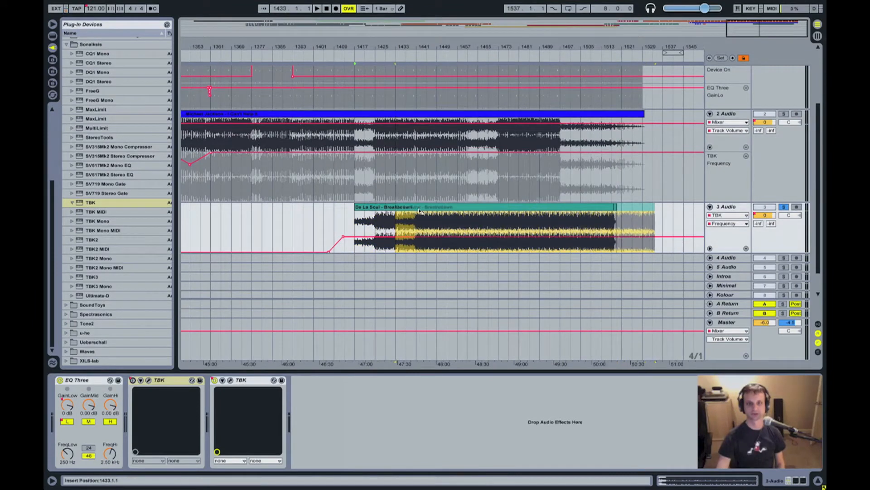
pyautogui.click(615, 209)
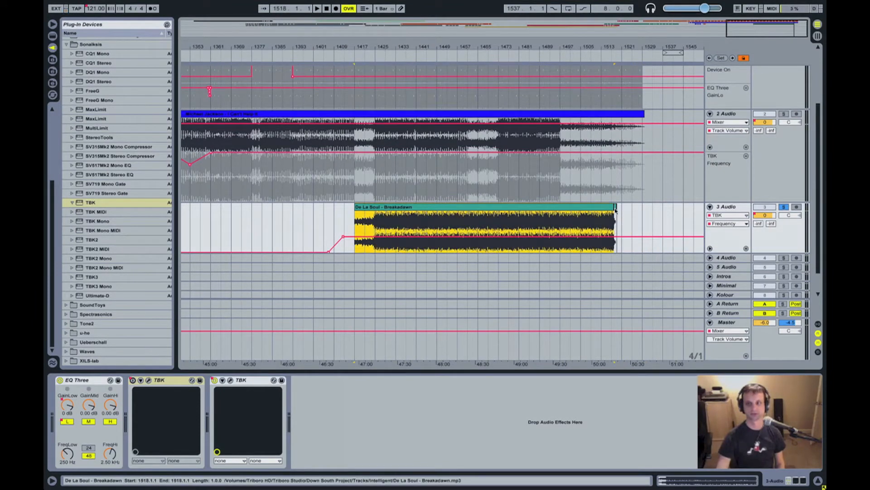
pyautogui.moveTo(501, 209); pyautogui.dragTo(567, 213)
# Move the split-off one-bar Breakadawn ending on 3 Audio to bar 1418
pyautogui.click(680, 212)
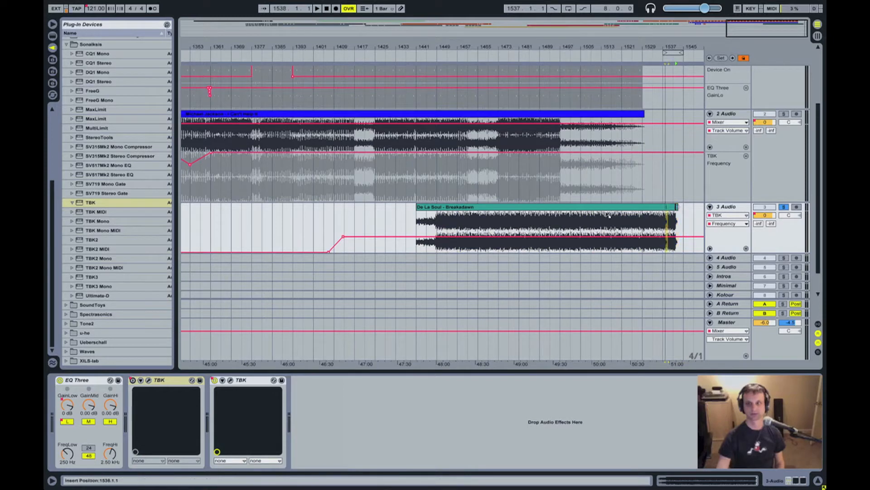
pyautogui.click(366, 223)
pyautogui.click(356, 220)
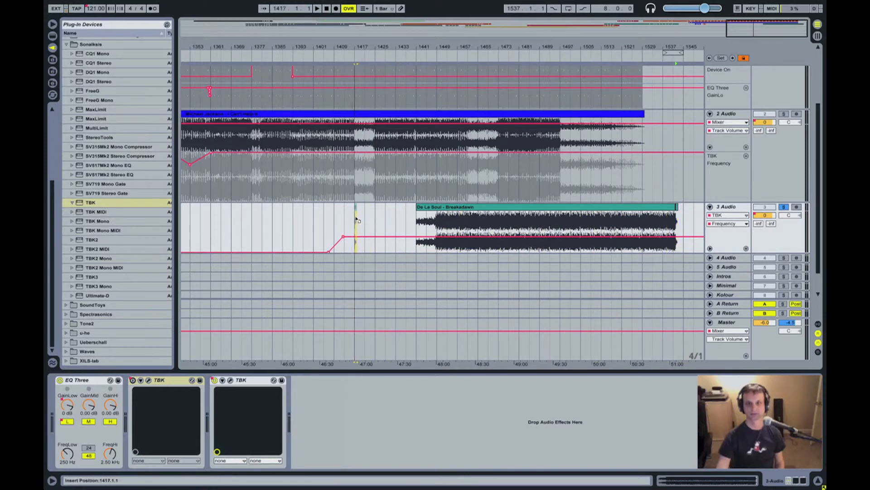
pyautogui.moveTo(358, 218); pyautogui.dragTo(358, 219)
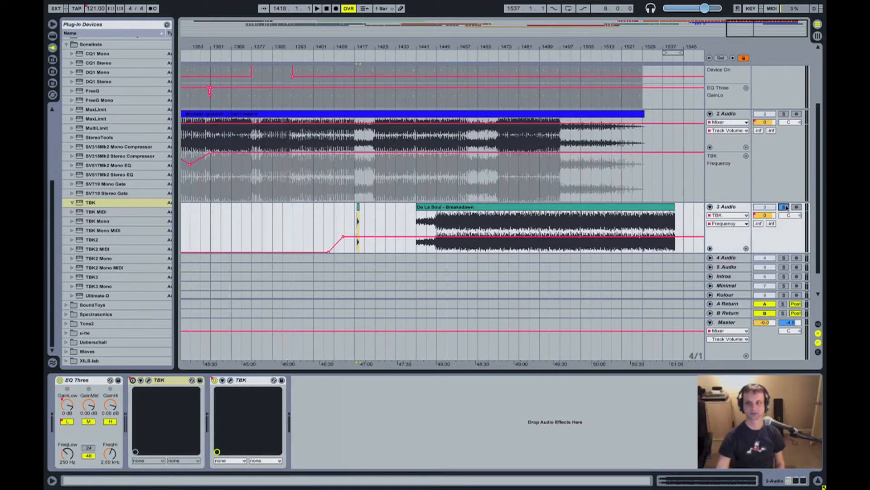
# Play the unsoloed mix and shift 3 Audio's TBK Frequency ramp earlier, to run from about bar 1364 to 1375
pyautogui.moveTo(367, 44); pyautogui.dragTo(435, 34)
pyautogui.scroll(3, 440, 141)
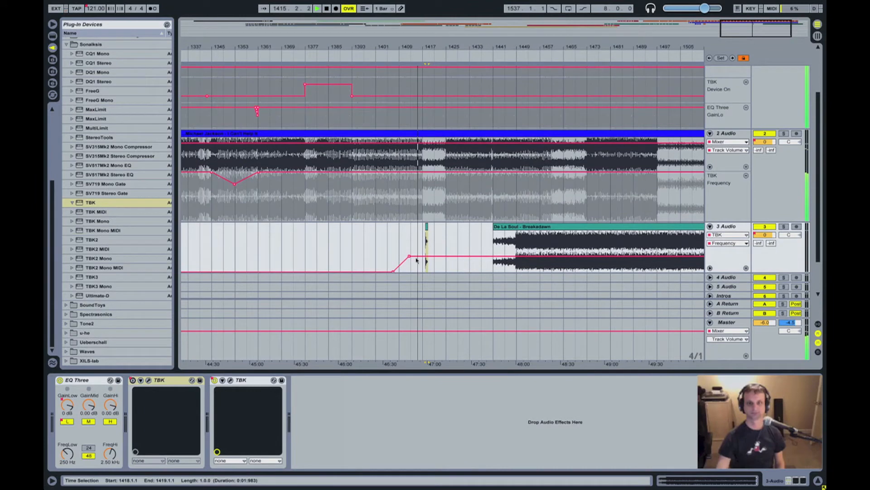
pyautogui.moveTo(394, 272); pyautogui.dragTo(268, 273)
pyautogui.moveTo(410, 257); pyautogui.dragTo(299, 257)
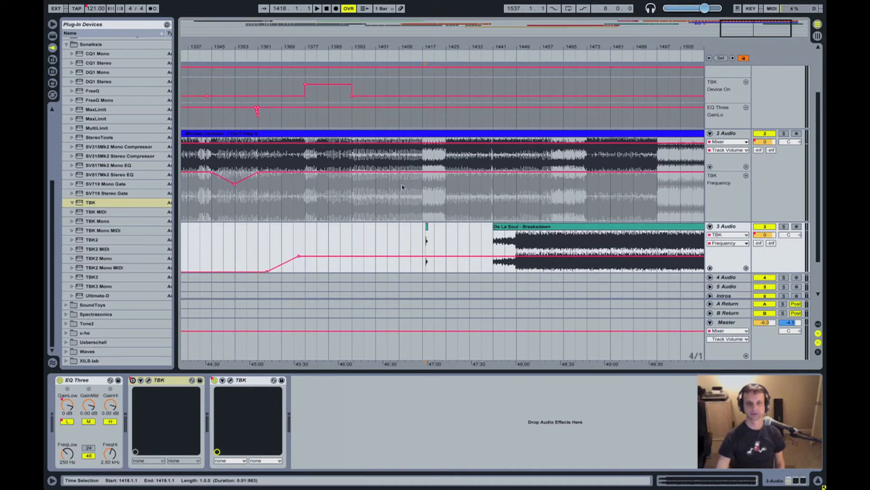
# Play from about bar 1376 and move the one-bar Breakadawn ending on 3 Audio to bar 1394
pyautogui.click(303, 56)
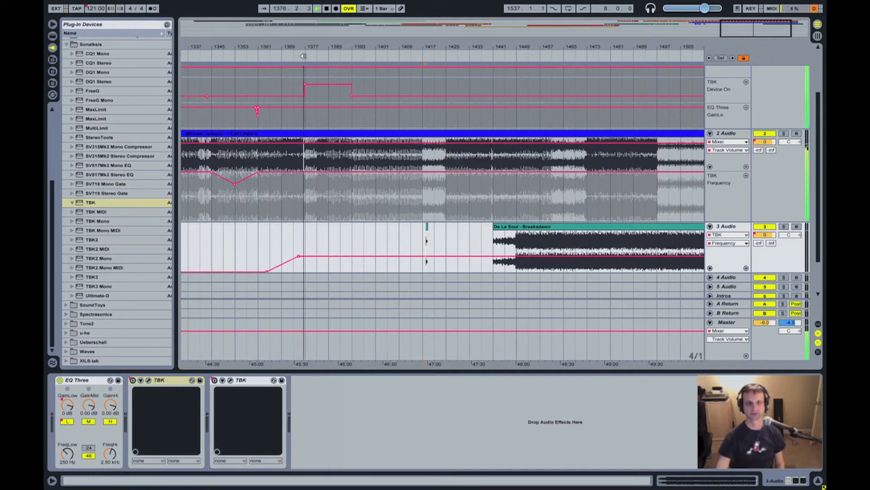
pyautogui.moveTo(328, 46); pyautogui.dragTo(328, 47)
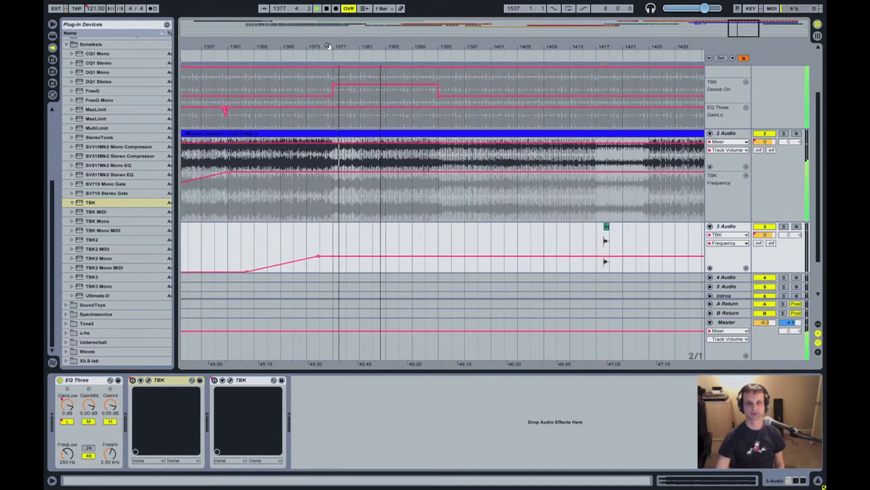
pyautogui.click(606, 228)
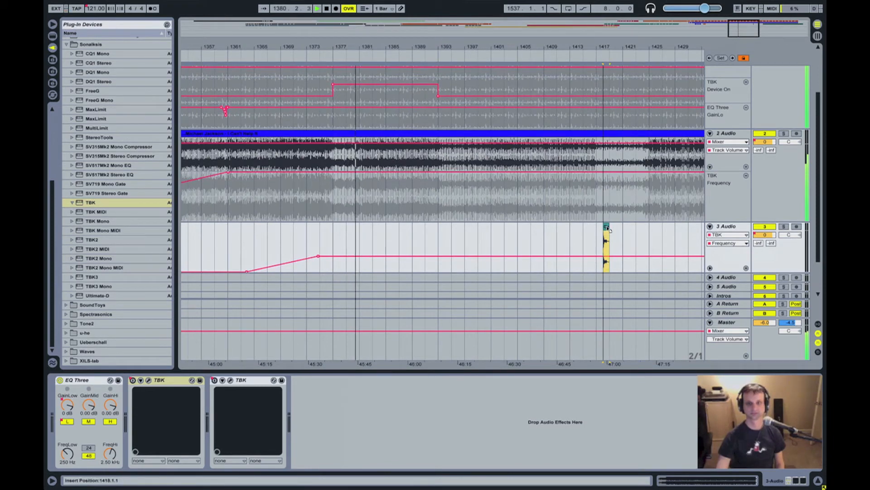
pyautogui.moveTo(606, 230)
pyautogui.mouseDown()
pyautogui.moveTo(447, 238)
pyautogui.moveTo(448, 230)
pyautogui.mouseUp()
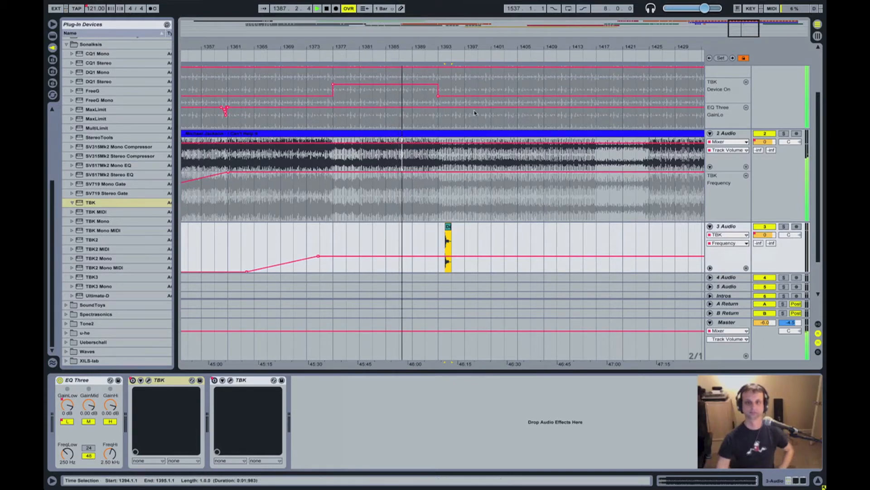
# Listen to the one-bar clip at bar 1394, split it at 1394.1.3 and delete the part before the split
pyautogui.click(456, 47)
pyautogui.moveTo(457, 48); pyautogui.dragTo(457, 47)
pyautogui.scroll(3, 496, 142)
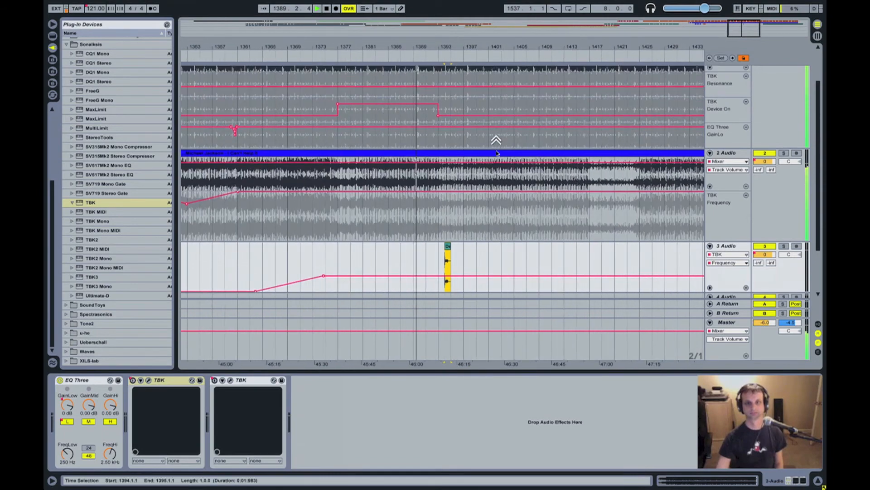
pyautogui.scroll(-6, 496, 151)
pyautogui.scroll(3, 496, 152)
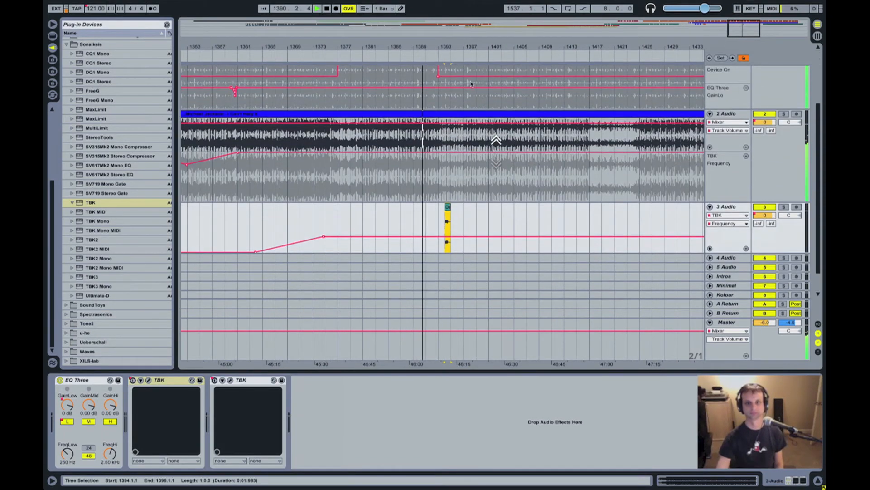
pyautogui.moveTo(451, 47); pyautogui.dragTo(453, 47)
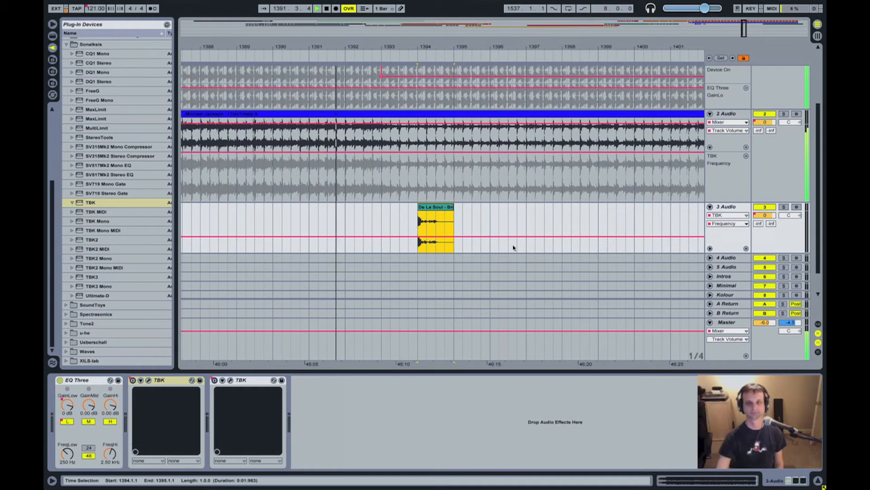
pyautogui.click(426, 231)
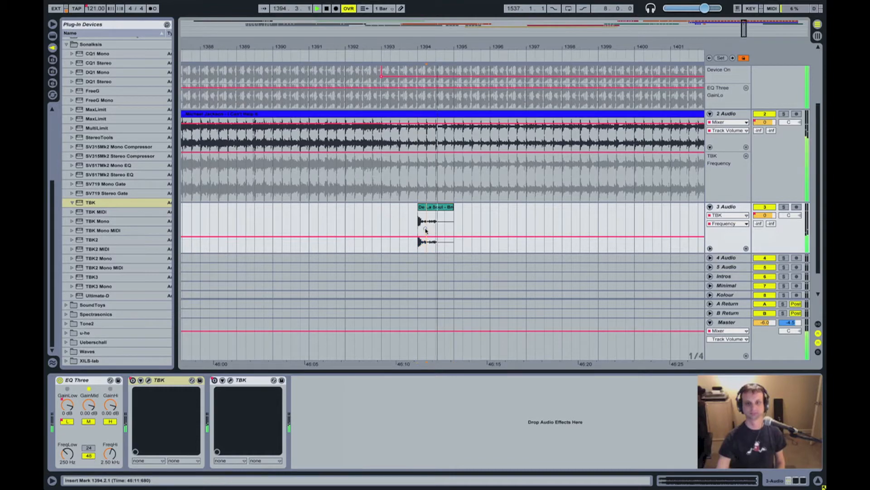
pyautogui.moveTo(417, 46); pyautogui.dragTo(417, 81)
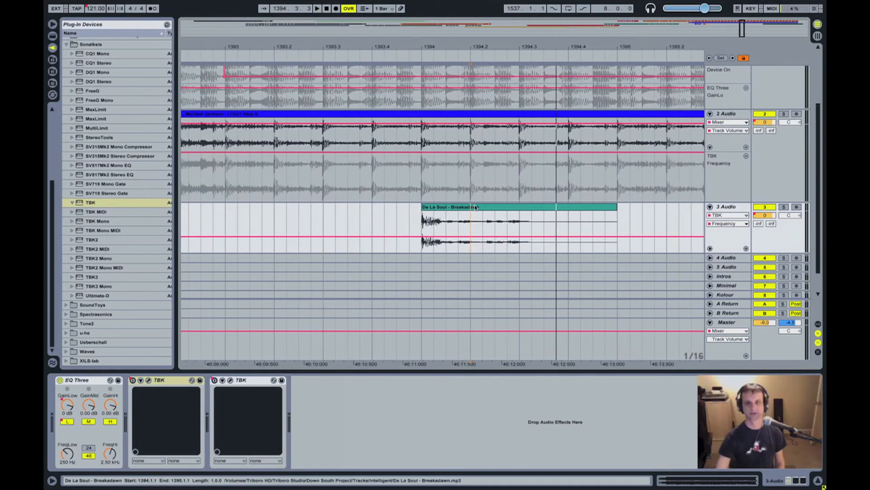
pyautogui.click(446, 231)
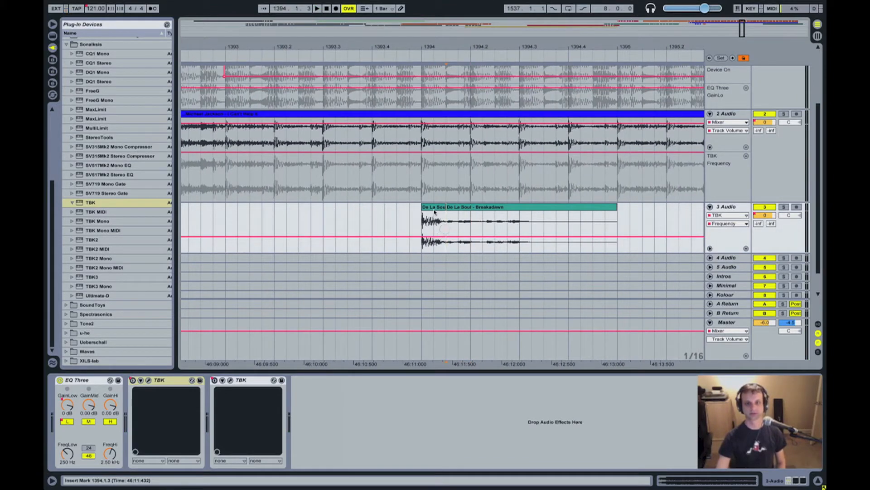
pyautogui.click(435, 212)
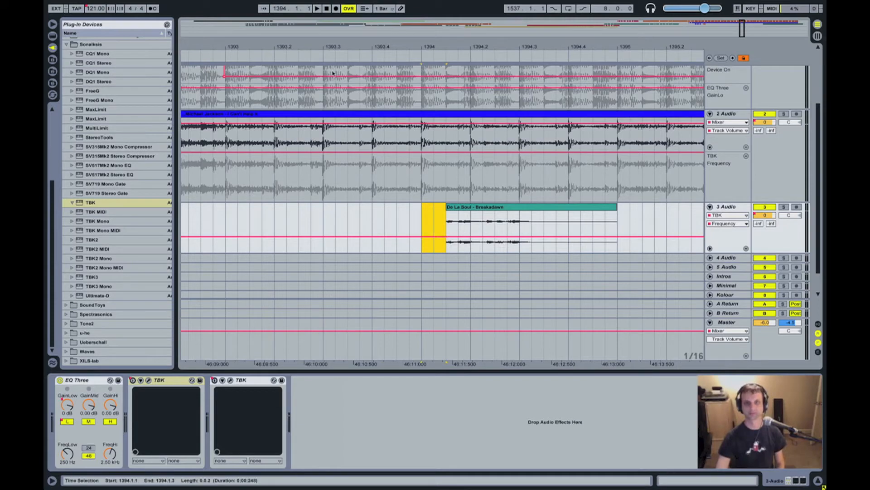
# Play from just before bar 1393 and loop the two bars from 1393 to 1395 around the trimmed clip
pyautogui.moveTo(359, 45); pyautogui.dragTo(357, 32)
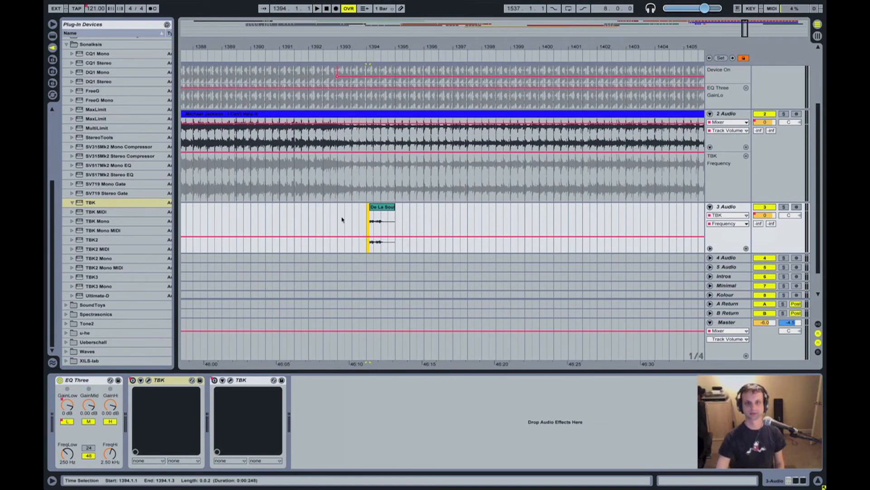
pyautogui.click(325, 57)
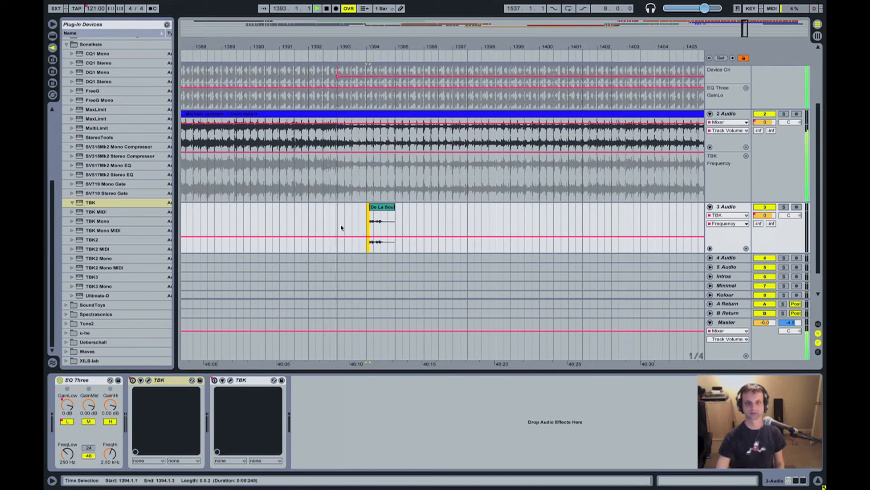
pyautogui.moveTo(340, 226); pyautogui.dragTo(394, 230)
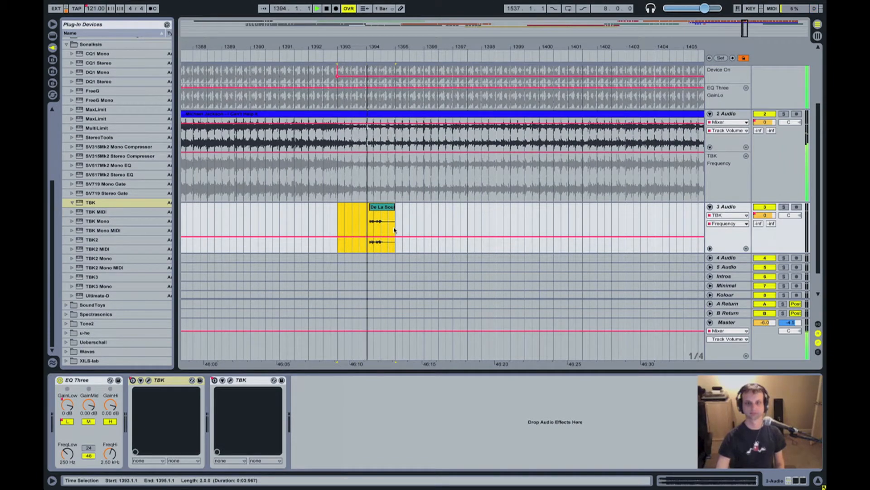
pyautogui.hotkey('ctrl', 'l')
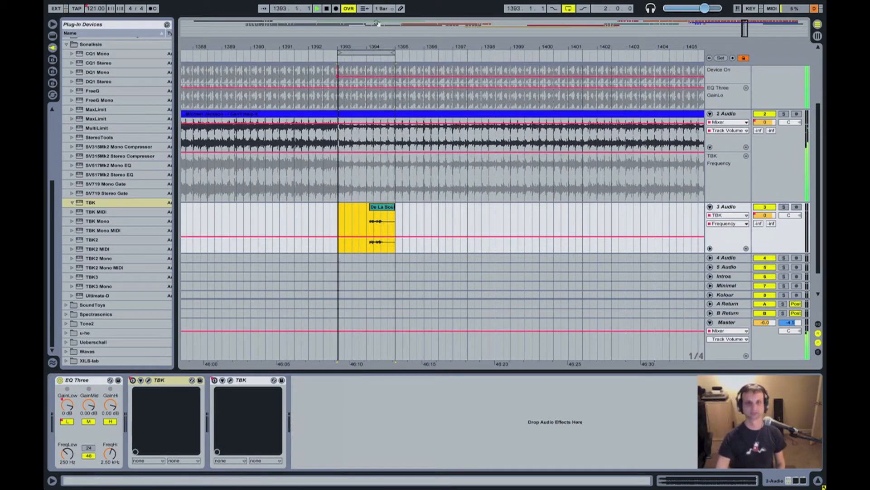
# Try shifting the trimmed Breakadawn clip on 3 Audio slightly later while auditioning the loop
pyautogui.moveTo(377, 41); pyautogui.dragTo(378, 45)
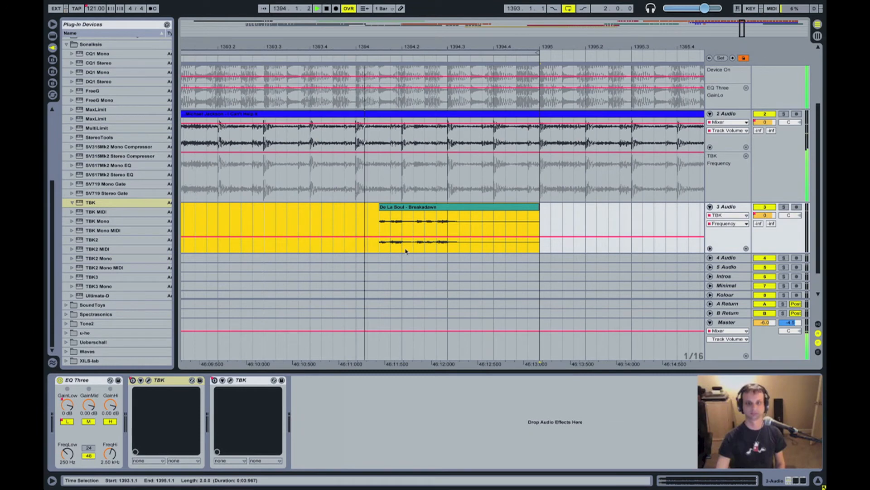
pyautogui.press('space')
pyautogui.moveTo(379, 227); pyautogui.dragTo(389, 210)
pyautogui.press('space')
pyautogui.press('space')
pyautogui.moveTo(392, 209); pyautogui.dragTo(405, 207)
pyautogui.moveTo(373, 43); pyautogui.dragTo(447, 43)
pyautogui.press('space')
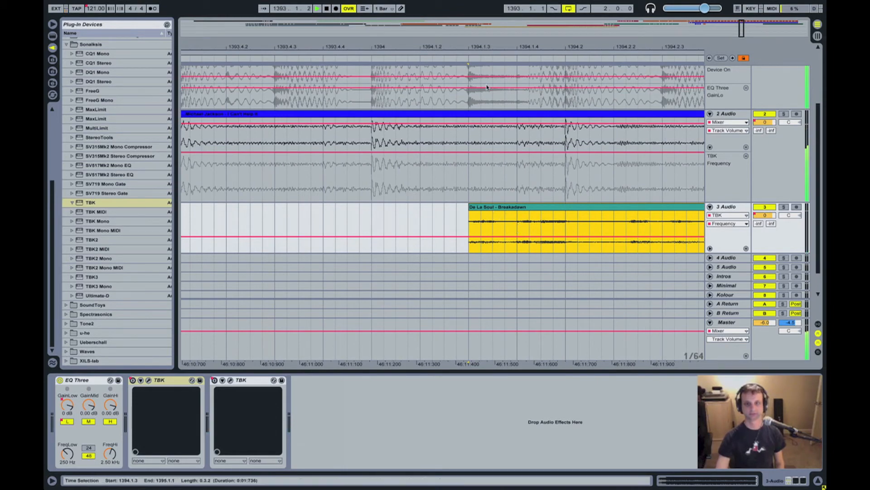
# Nudge the trimmed Breakadawn clip on 3 Audio slightly earlier, to just before 1394.1.3, and play the loop to check its timing
pyautogui.moveTo(483, 46); pyautogui.dragTo(483, 47)
pyautogui.click(450, 211)
pyautogui.moveTo(455, 46); pyautogui.dragTo(439, 60)
pyautogui.moveTo(449, 47); pyautogui.dragTo(449, 47)
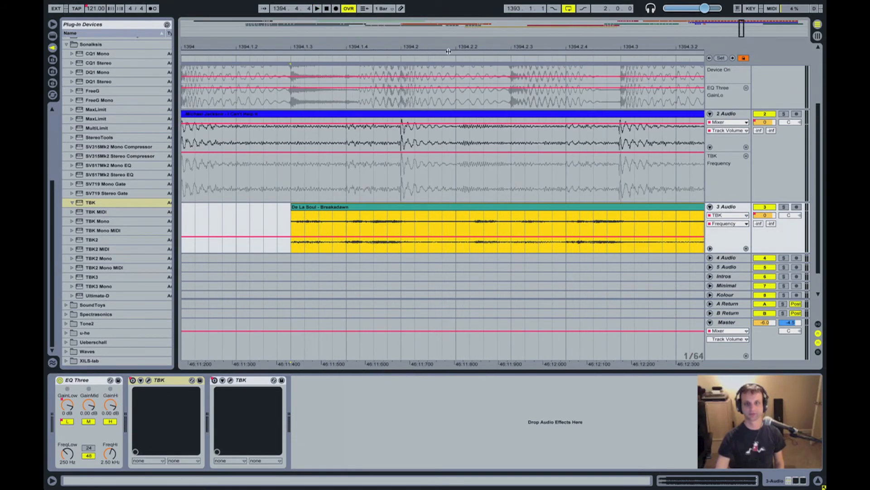
pyautogui.moveTo(472, 207); pyautogui.dragTo(439, 208)
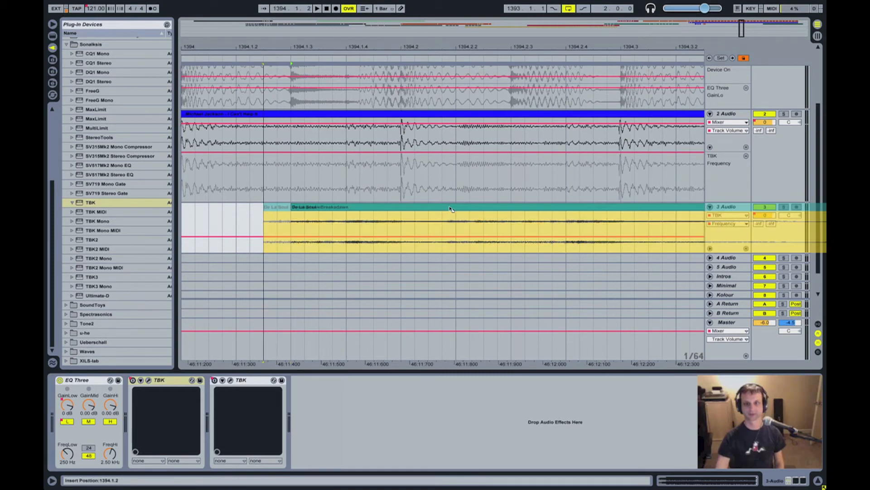
pyautogui.moveTo(448, 46); pyautogui.dragTo(493, 211)
pyautogui.moveTo(477, 46); pyautogui.dragTo(476, 44)
pyautogui.press('space')
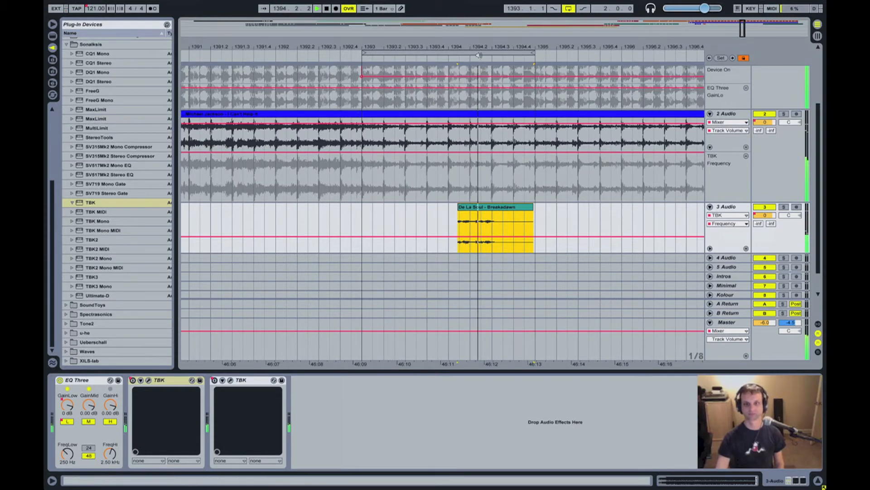
# Trim the start of the De La Soul - Breakadawn clip on the 3 Audio track to just past 1394.1.2
pyautogui.moveTo(468, 47); pyautogui.dragTo(466, 54)
pyautogui.click(420, 217)
pyautogui.moveTo(451, 208); pyautogui.dragTo(448, 207)
pyautogui.click(447, 208)
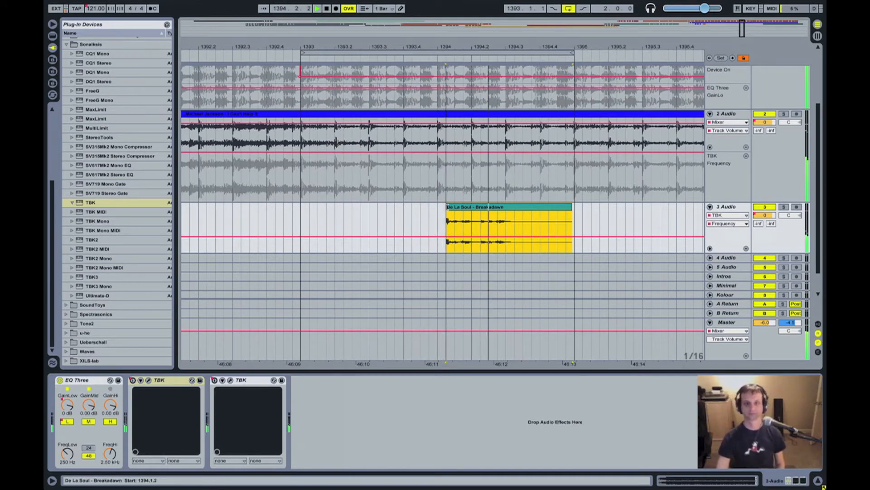
pyautogui.moveTo(446, 41); pyautogui.dragTo(446, 45)
pyautogui.moveTo(454, 210); pyautogui.dragTo(461, 210)
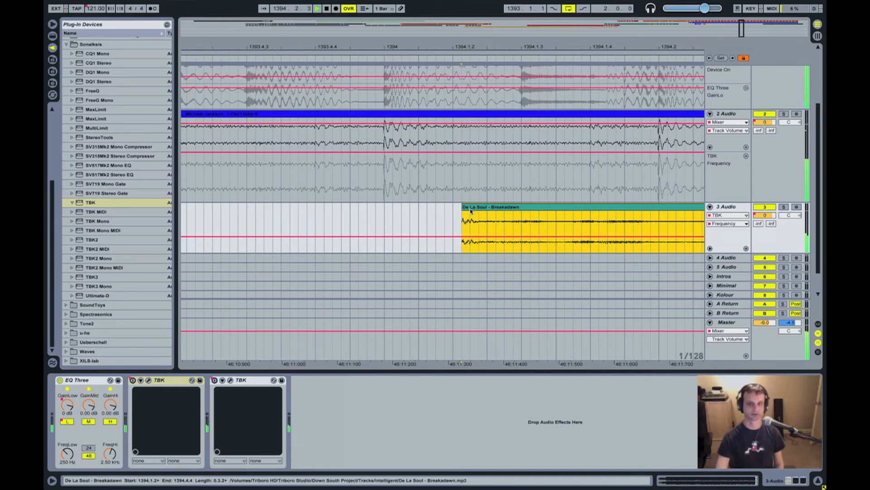
pyautogui.moveTo(459, 43); pyautogui.dragTo(459, 43)
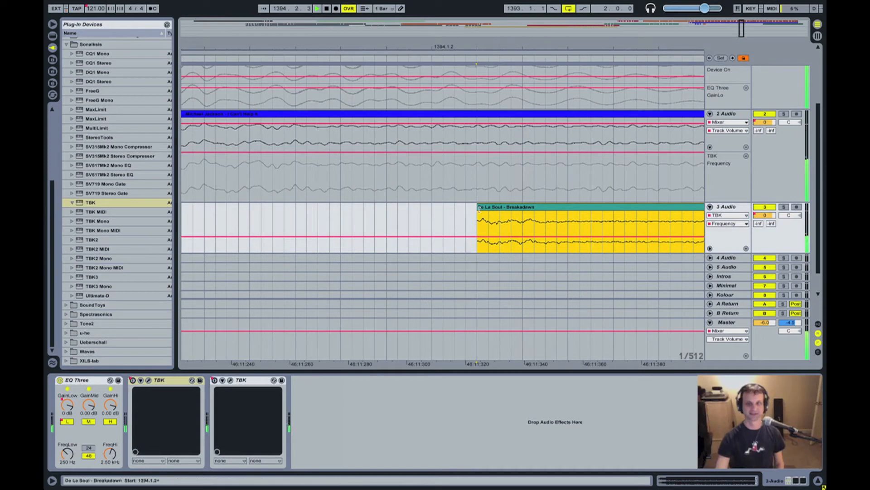
pyautogui.moveTo(479, 208); pyautogui.dragTo(469, 208)
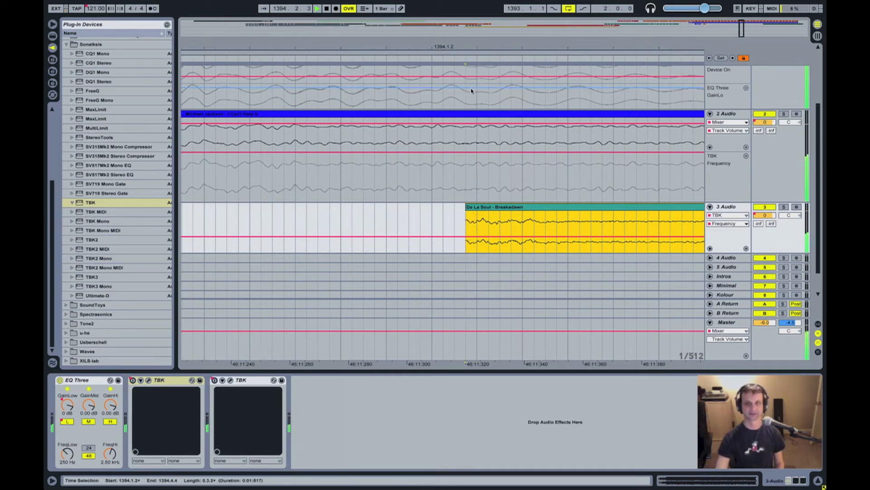
pyautogui.moveTo(468, 46)
pyautogui.mouseDown()
pyautogui.moveTo(468, 37)
pyautogui.moveTo(468, 45)
pyautogui.mouseUp()
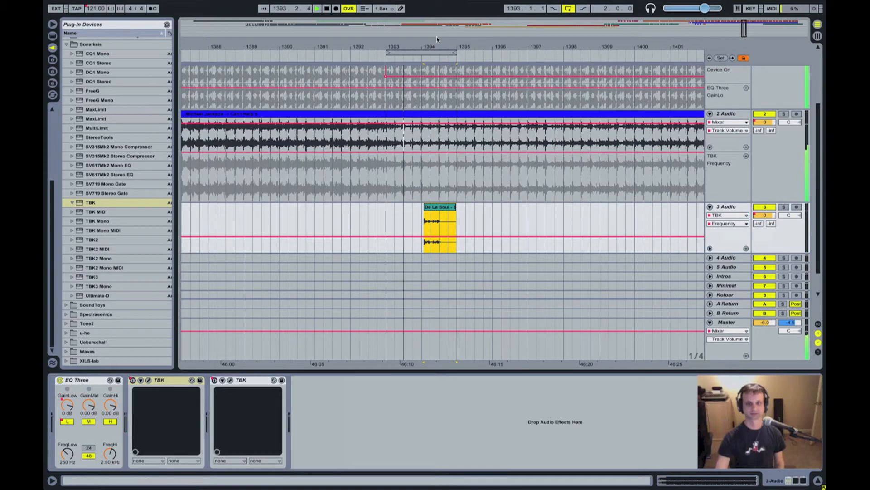
# Stop playback and consolidate the range from 1393.1.1 to 1395.1.1 on the 3 Audio track into a single two-bar Breakadawn clip
pyautogui.moveTo(438, 42)
pyautogui.mouseDown()
pyautogui.moveTo(469, 42)
pyautogui.moveTo(442, 36)
pyautogui.mouseUp()
pyautogui.press('space')
pyautogui.click(563, 217)
pyautogui.moveTo(521, 216); pyautogui.dragTo(414, 219)
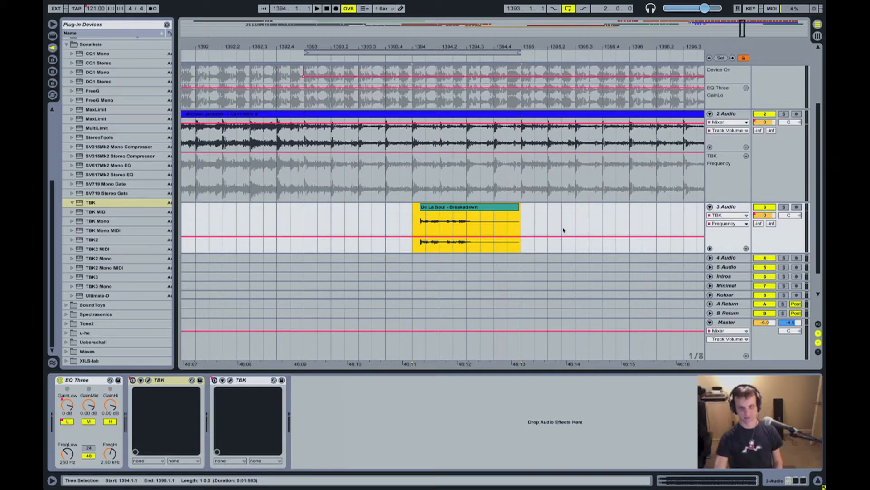
pyautogui.keyDown('shift'); pyautogui.click(306, 223); pyautogui.keyUp('shift')
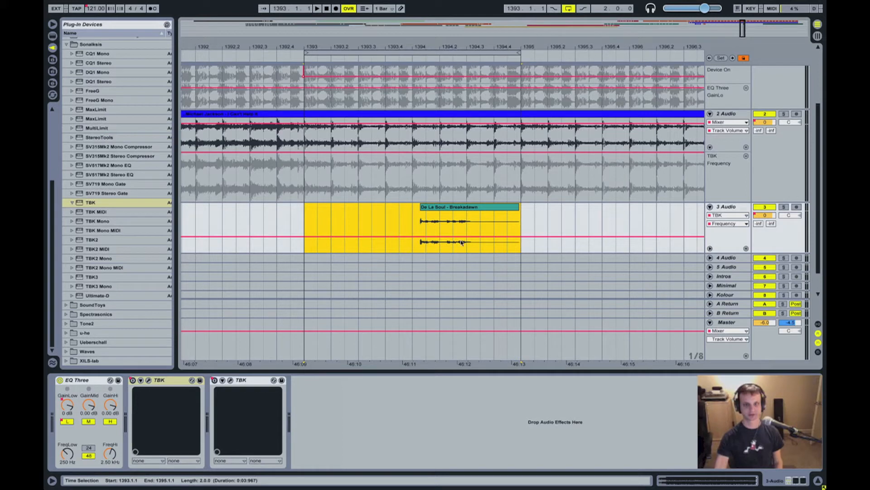
pyautogui.hotkey('ctrl', 'j')
pyautogui.click(546, 223)
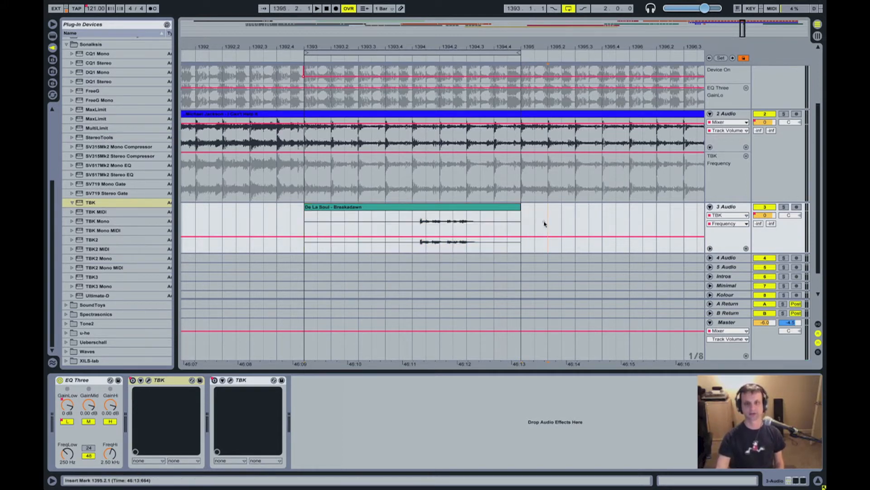
# Play the looped section to audition the consolidated Breakadawn clip against the 2 Audio track, and stop playback
pyautogui.moveTo(413, 44); pyautogui.dragTo(414, 32)
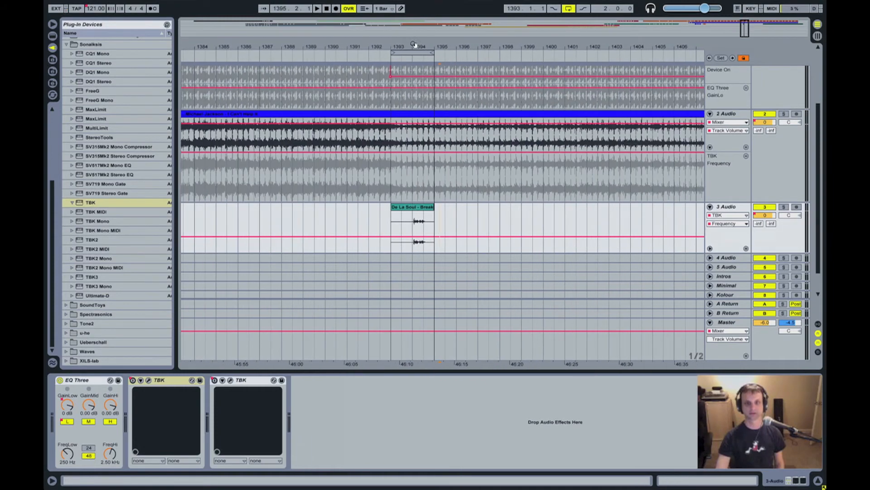
pyautogui.press('space')
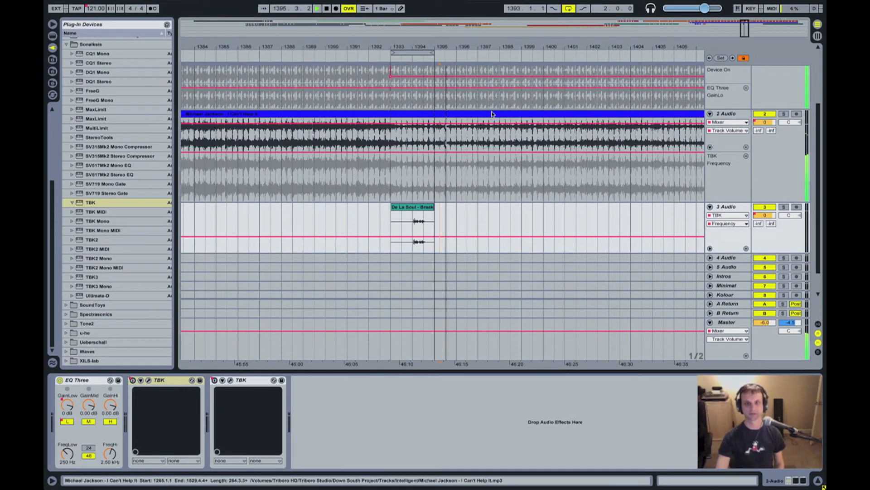
pyautogui.click(406, 53)
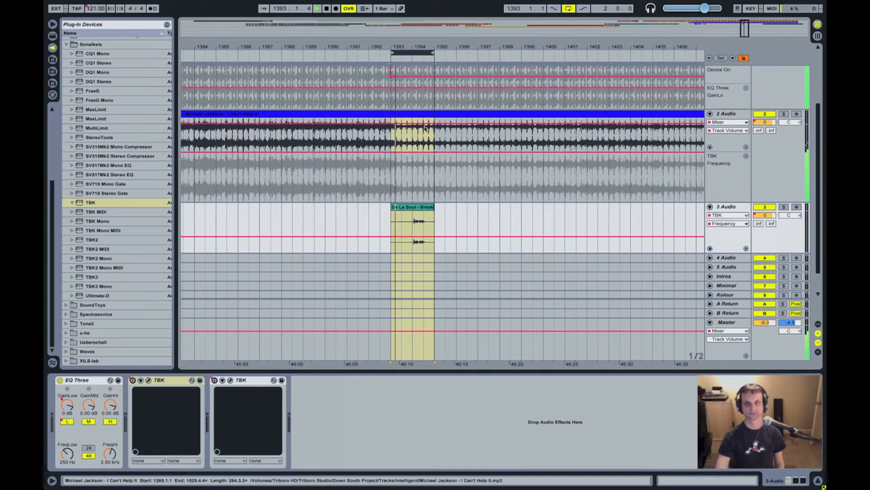
pyautogui.click(426, 211)
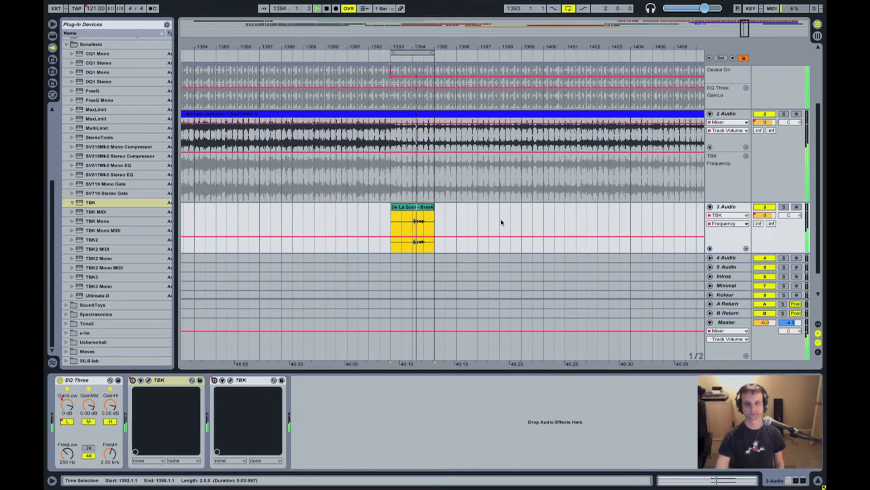
pyautogui.moveTo(454, 47); pyautogui.dragTo(396, 45)
pyautogui.press('space')
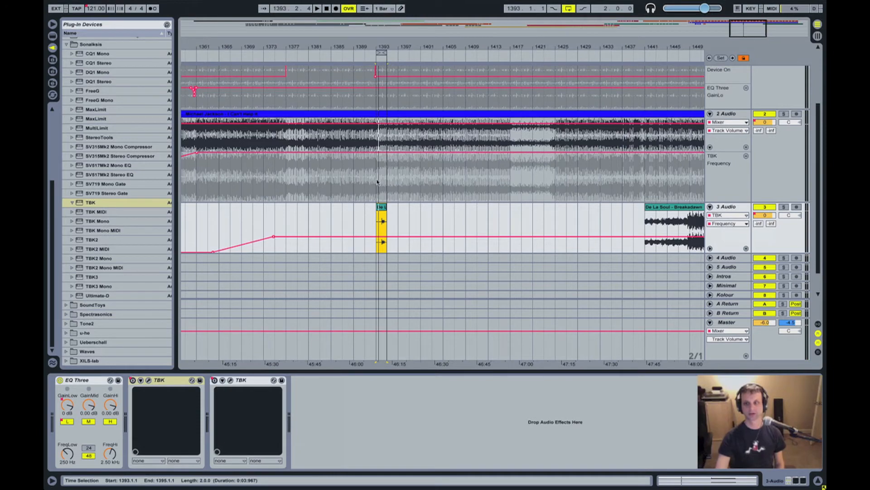
# Move the consolidated Breakadawn clip from the 3 Audio track to 4 Audio at the same position and unfold that track
pyautogui.scroll(5, 495, 227)
pyautogui.scroll(-7, 638, 252)
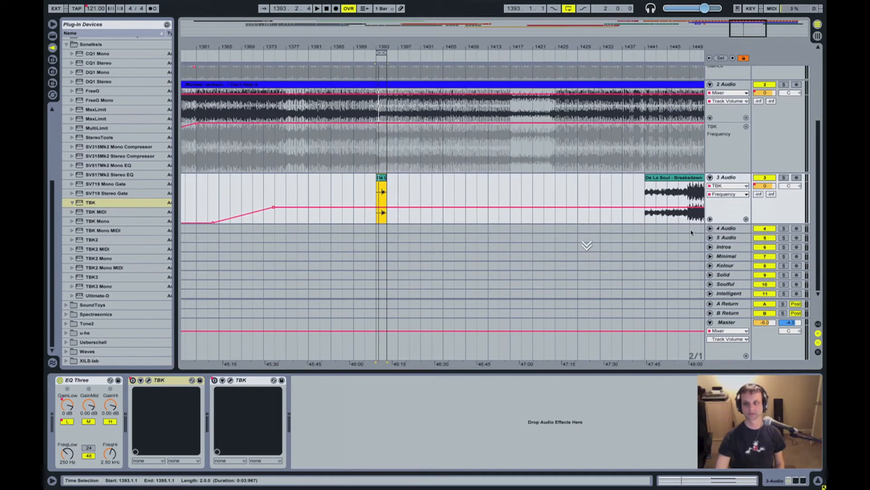
pyautogui.click(732, 230)
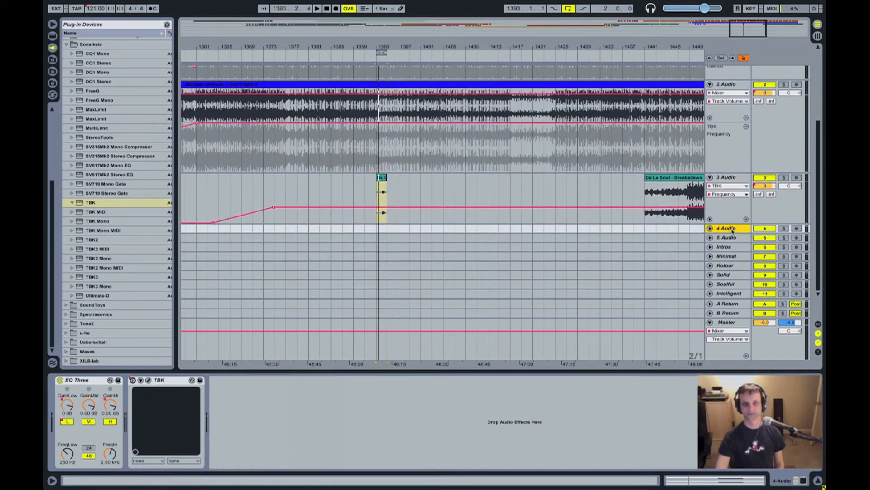
pyautogui.moveTo(382, 181); pyautogui.dragTo(382, 229)
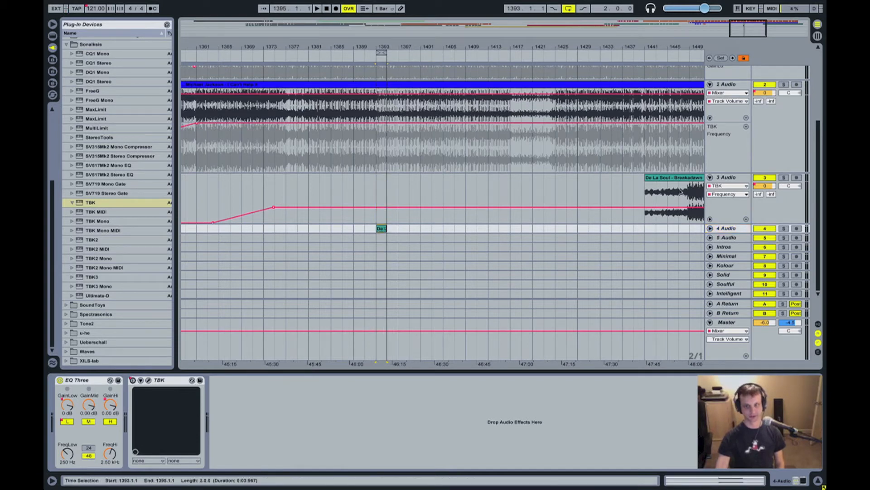
pyautogui.click(710, 228)
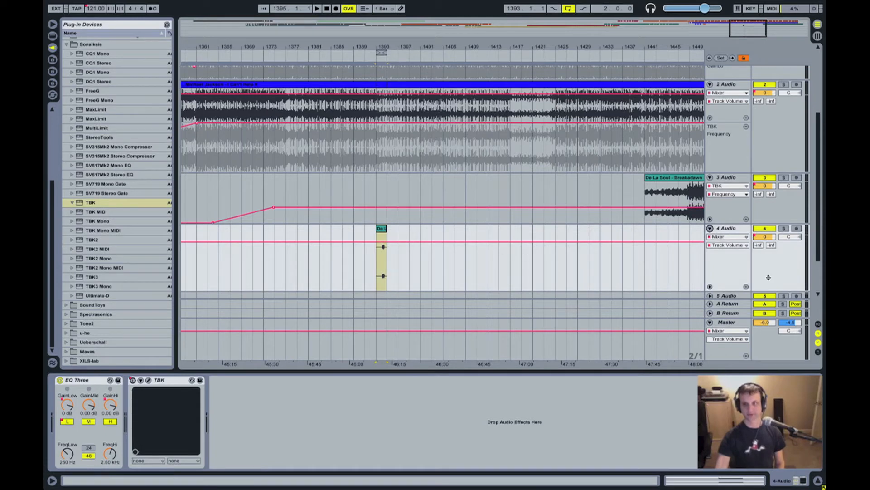
pyautogui.press('space')
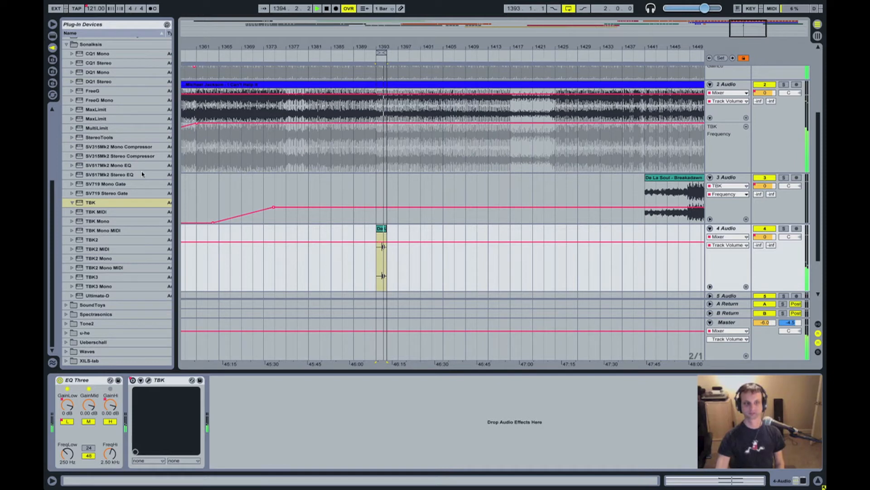
pyautogui.press('space')
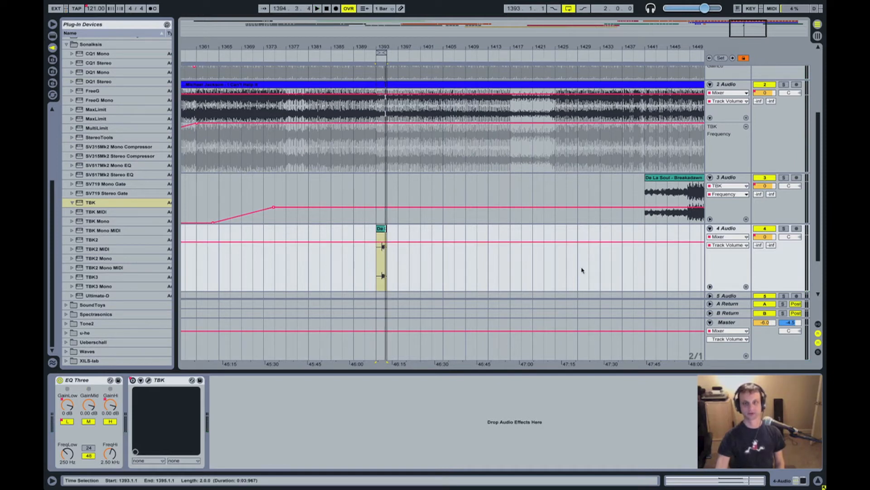
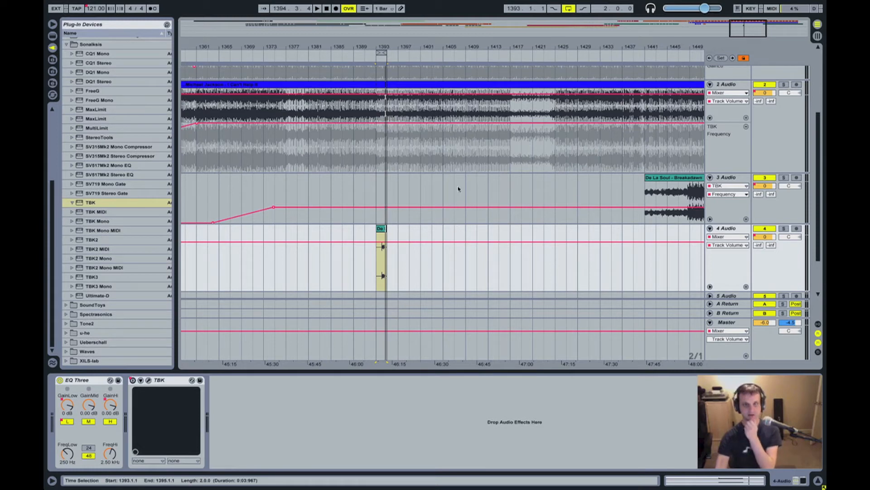
# Leave full screen, switch to Finder and go up to the Down South Project folder
pyautogui.rightClick(383, 232)
pyautogui.click(356, 232)
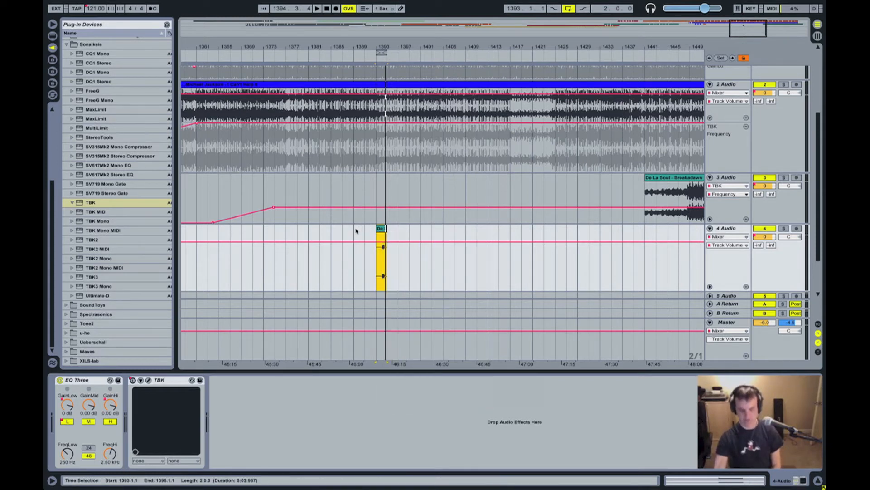
pyautogui.press('super+shift+f')
pyautogui.click(270, 476)
pyautogui.rightClick(684, 125)
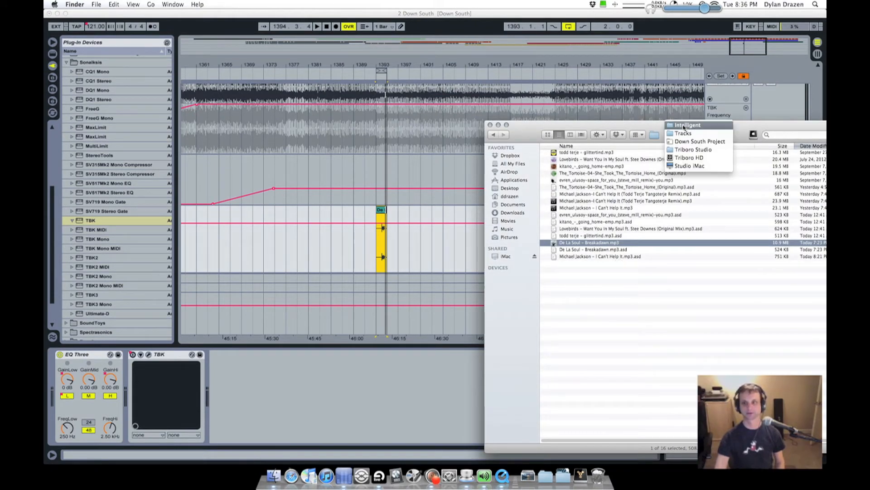
pyautogui.click(564, 259)
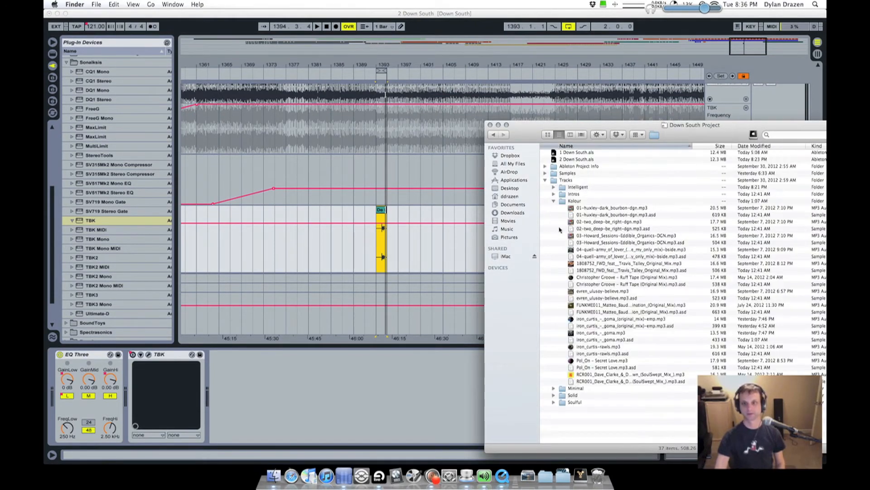
# Collapse the Tracks folder and expand Samples down to the Processed > Consolidate folder
pyautogui.click(554, 202)
pyautogui.click(546, 180)
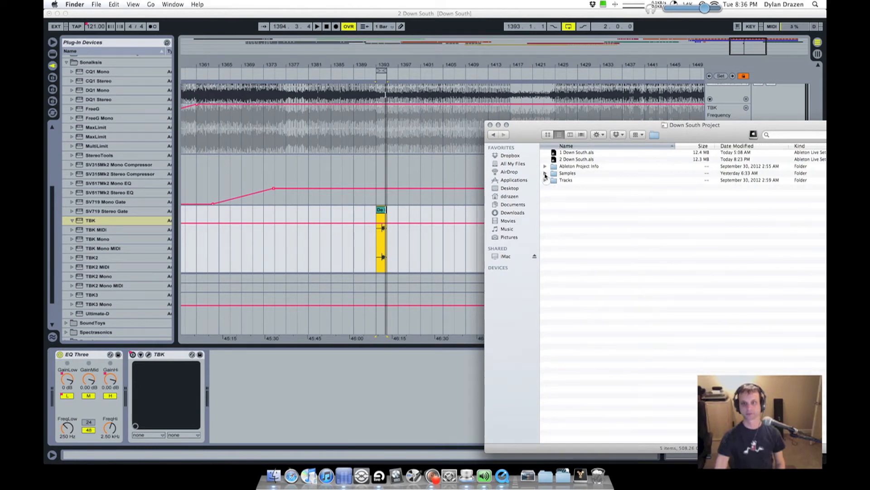
pyautogui.click(545, 173)
pyautogui.click(562, 187)
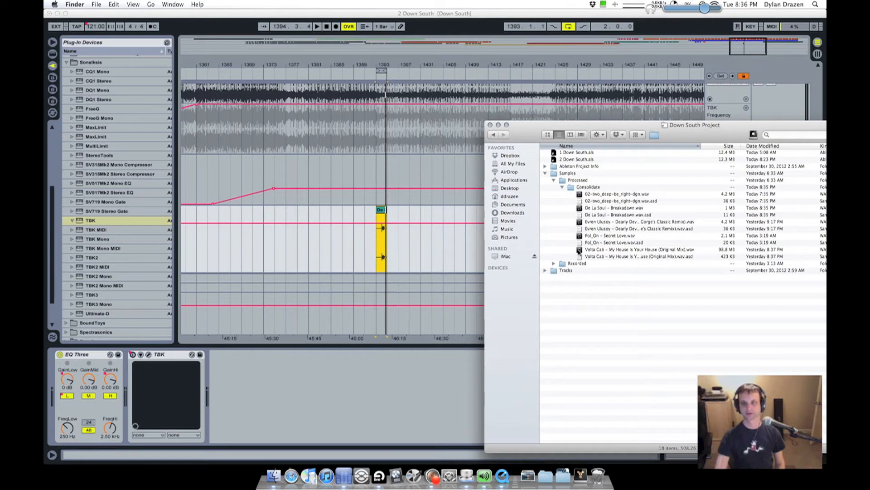
# Preview the consolidated De La Soul - Breakadawn.wav file and open it in Peak Pro 7
pyautogui.click(581, 210)
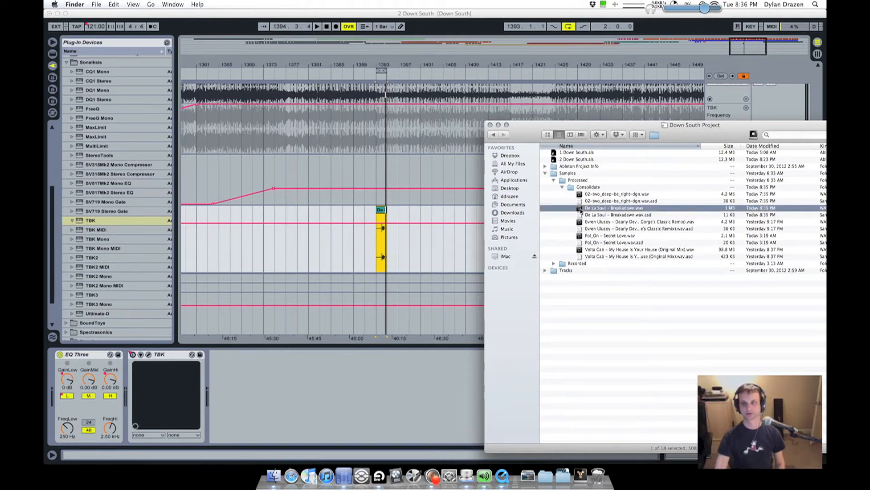
pyautogui.press('space')
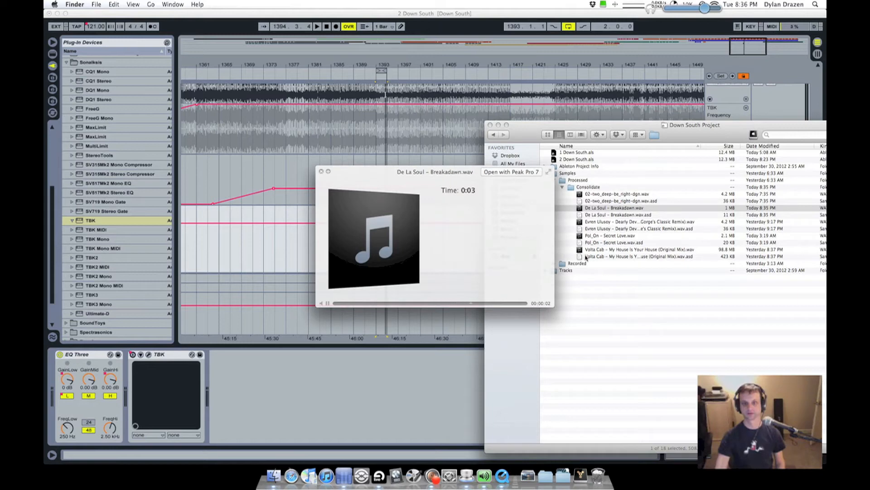
pyautogui.press('space')
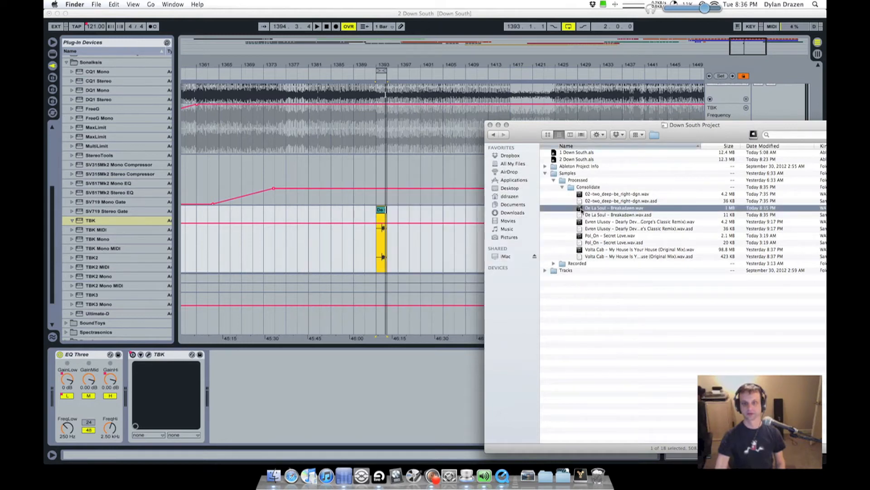
pyautogui.moveTo(582, 210); pyautogui.dragTo(343, 475)
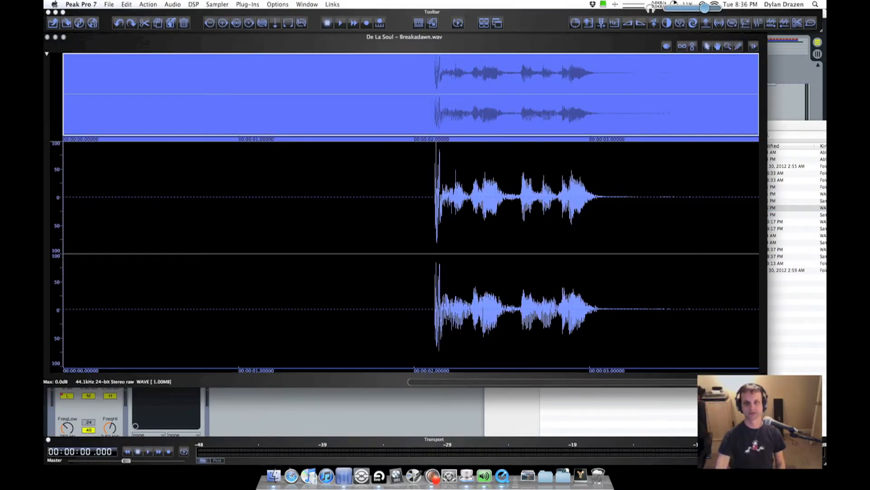
# Fade in the sample's first transient from about 2.118 s to 2.137 s, undoing an initial fade over a wider selection
pyautogui.click(446, 248)
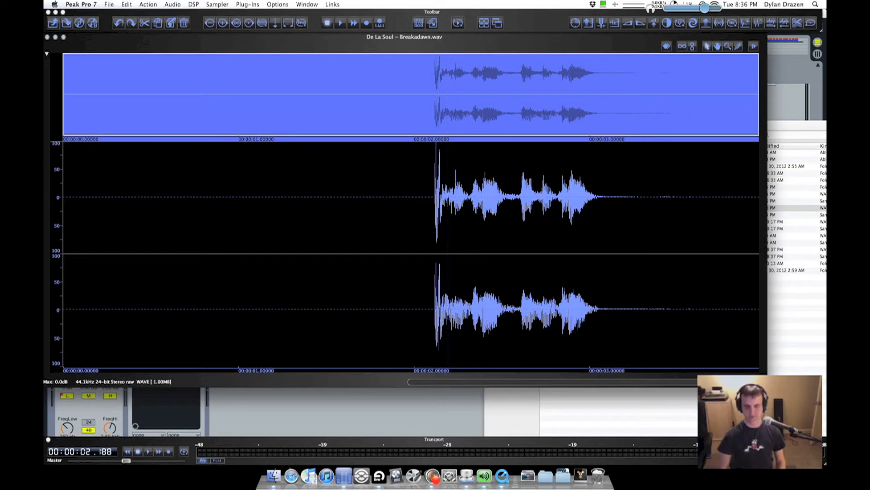
pyautogui.press('super+]')
pyautogui.press('super+]')
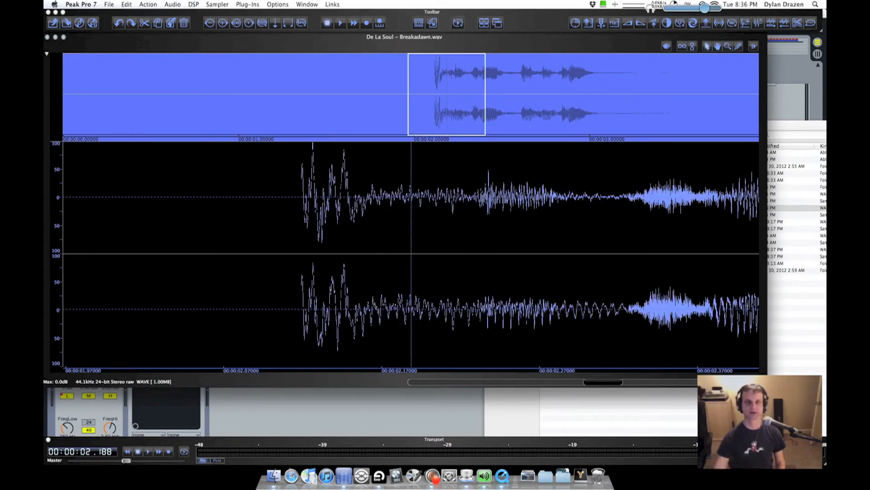
pyautogui.moveTo(330, 247); pyautogui.dragTo(285, 247)
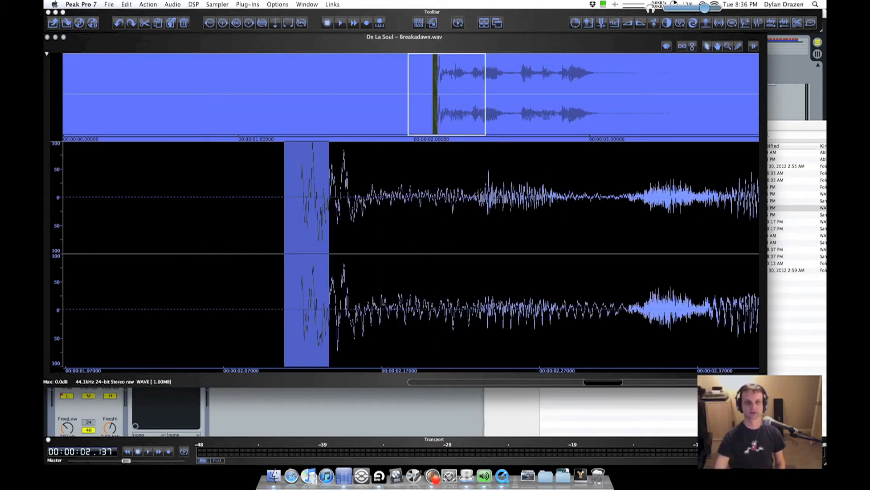
pyautogui.click(627, 26)
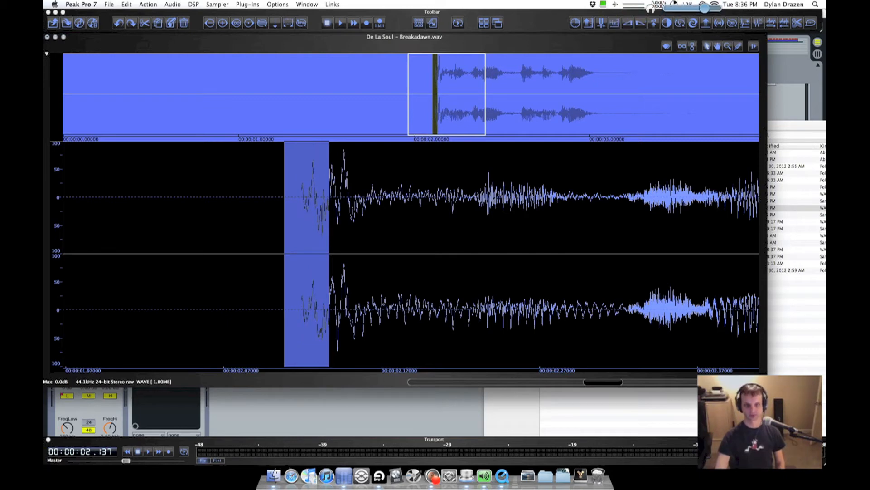
pyautogui.press('super+z')
pyautogui.keyDown('shift'); pyautogui.click(300, 230); pyautogui.keyUp('shift')
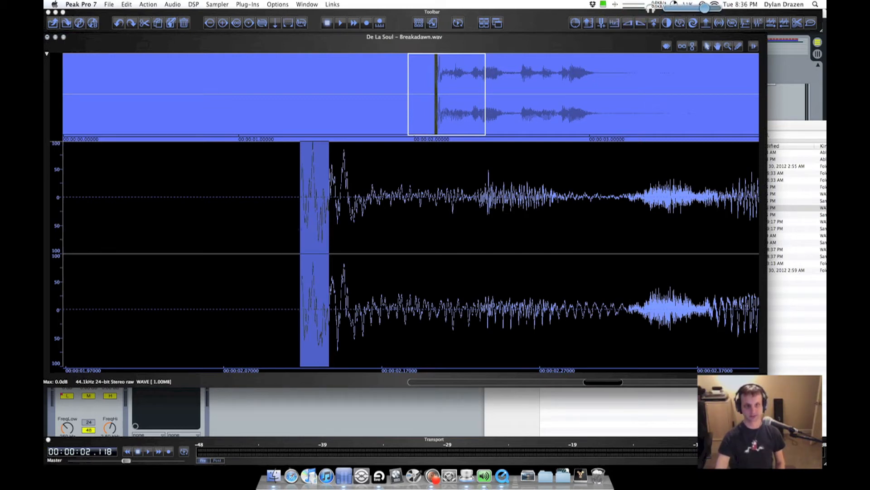
pyautogui.click(627, 23)
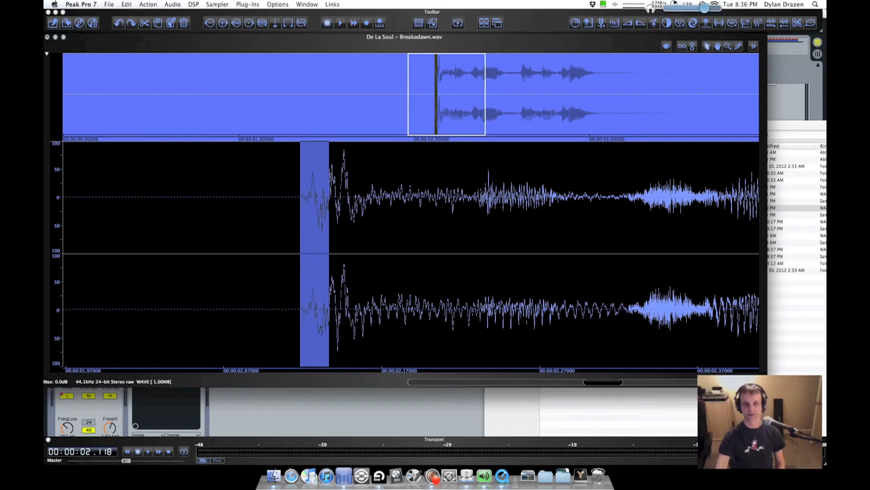
# Play the faded sample twice from before its vocal attack to check how the softened start sounds
pyautogui.press('super+[')
pyautogui.press('super+[')
pyautogui.click(356, 227)
pyautogui.press('space')
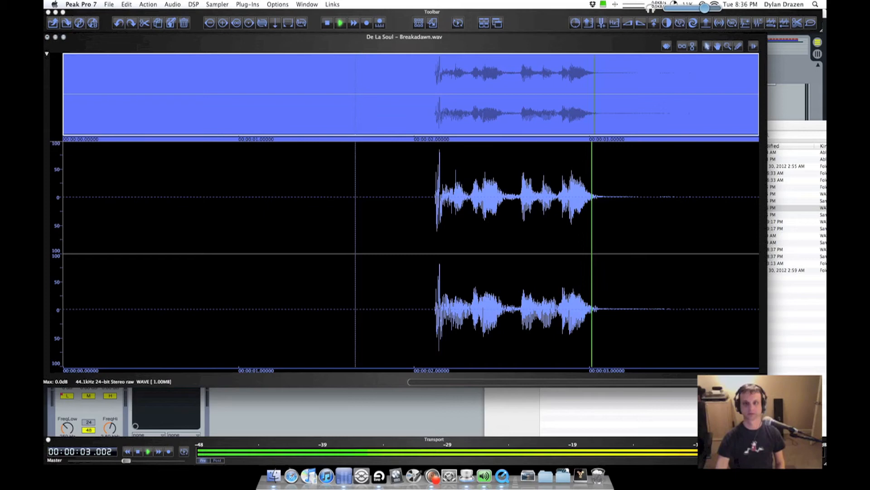
pyautogui.press('space')
pyautogui.press('space')
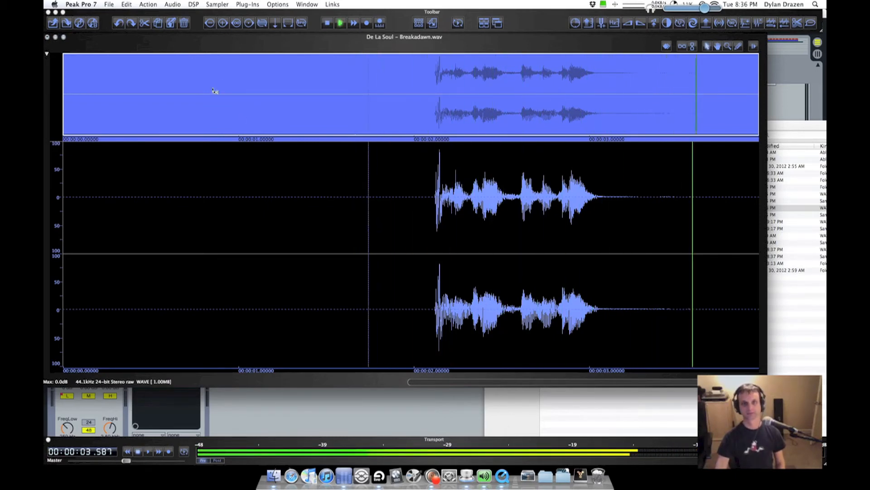
pyautogui.press('space')
# Insert the BIAS Freq-4 PL equalizer on Insert 2 and cut its first band as a low shelf at -17.28 dB
pyautogui.click(193, 4)
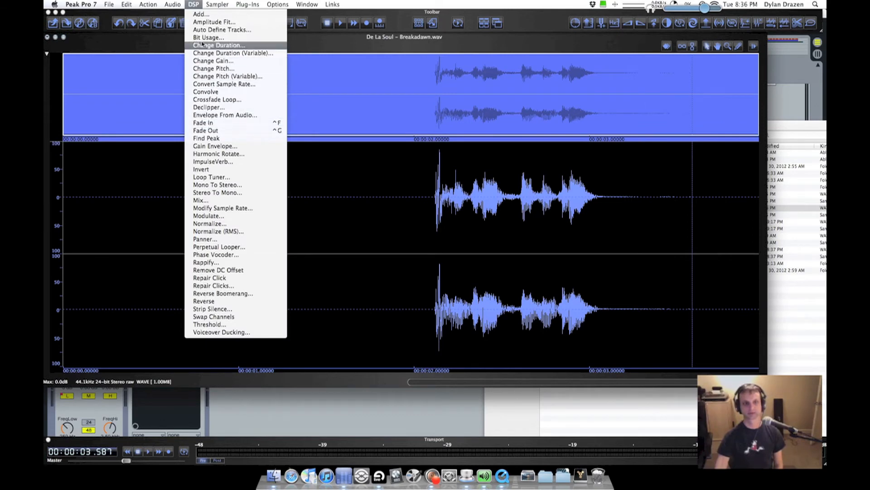
pyautogui.moveTo(248, 4)
pyautogui.moveTo(243, 24)
pyautogui.moveTo(331, 26)
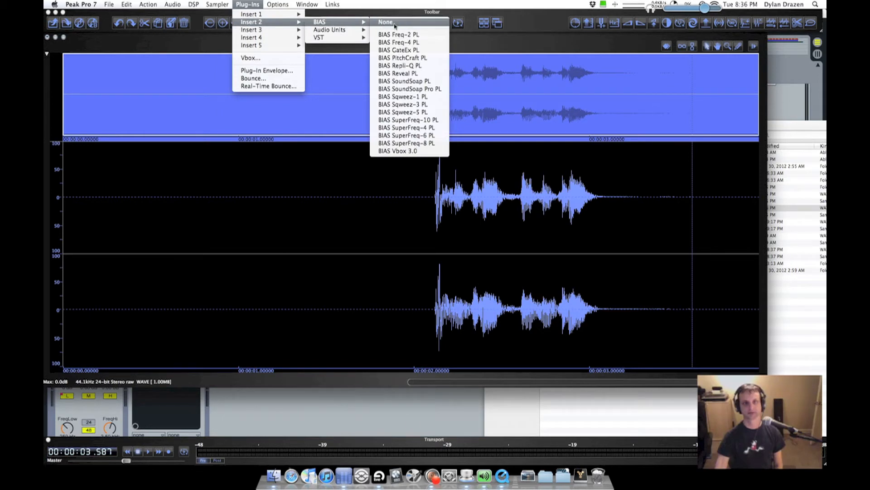
pyautogui.click(399, 42)
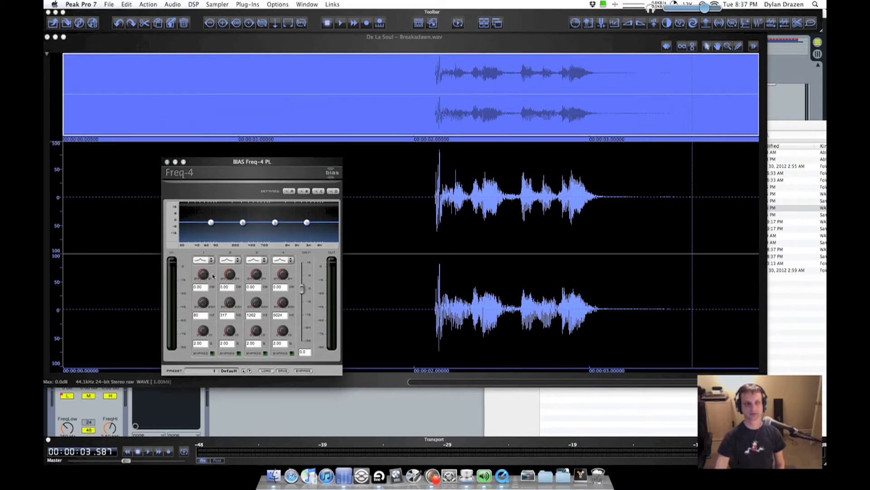
pyautogui.click(209, 266)
pyautogui.click(229, 271)
pyautogui.moveTo(207, 288); pyautogui.dragTo(204, 319)
# Audition the vocal through the Freq-4 low cut with its window moved aside, and close the equalizer
pyautogui.click(390, 105)
pyautogui.press('space')
pyautogui.moveTo(826, 489)
pyautogui.click(440, 317)
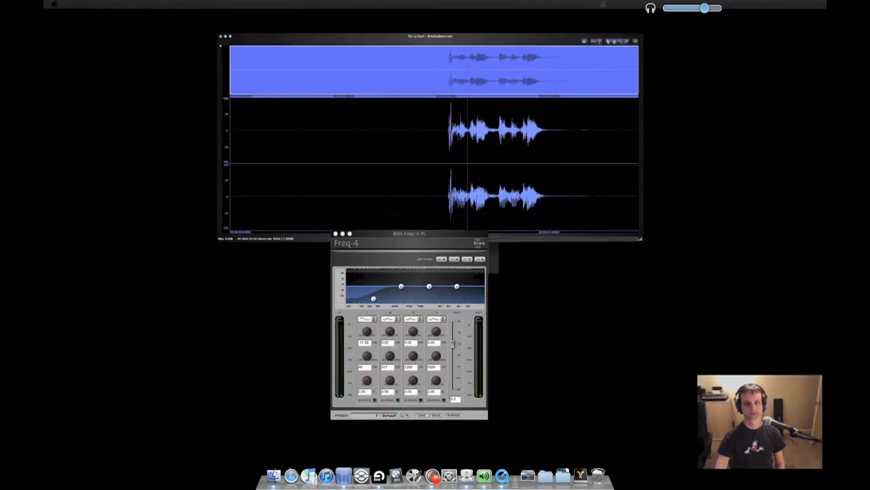
pyautogui.moveTo(257, 163); pyautogui.dragTo(660, 249)
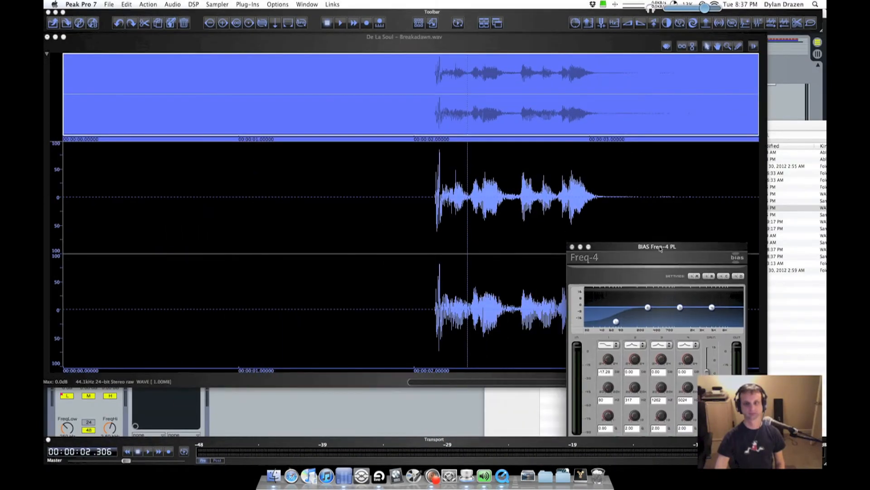
pyautogui.click(344, 217)
pyautogui.click(596, 408)
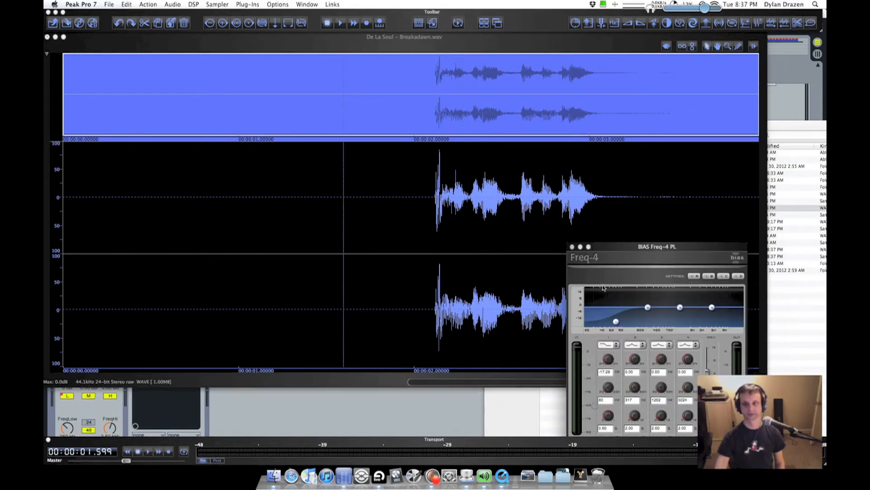
pyautogui.moveTo(616, 250); pyautogui.dragTo(716, 261)
pyautogui.press('space')
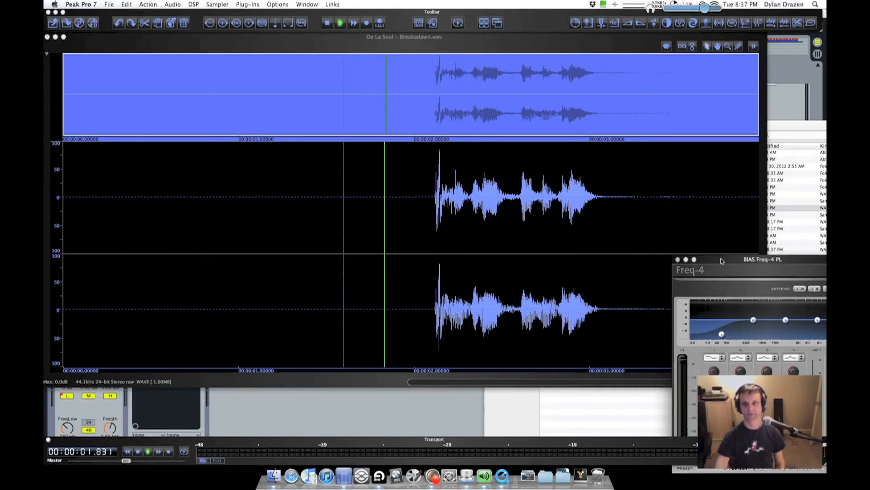
pyautogui.press('space')
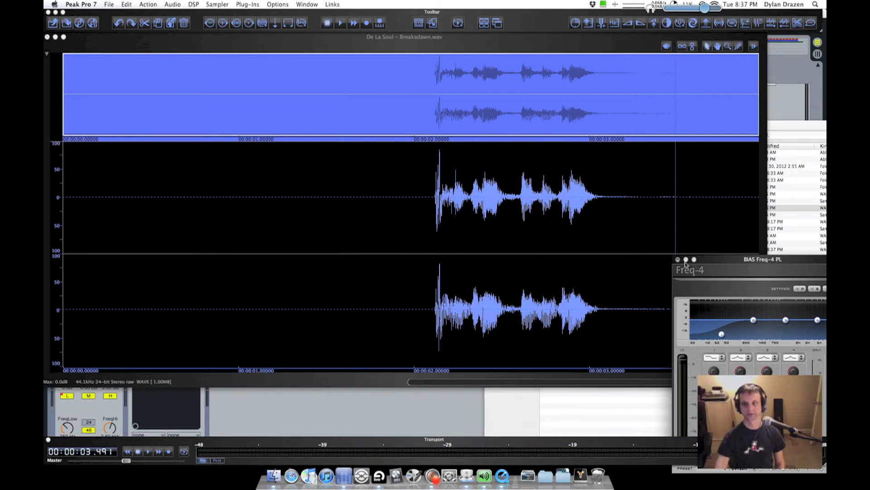
pyautogui.click(678, 259)
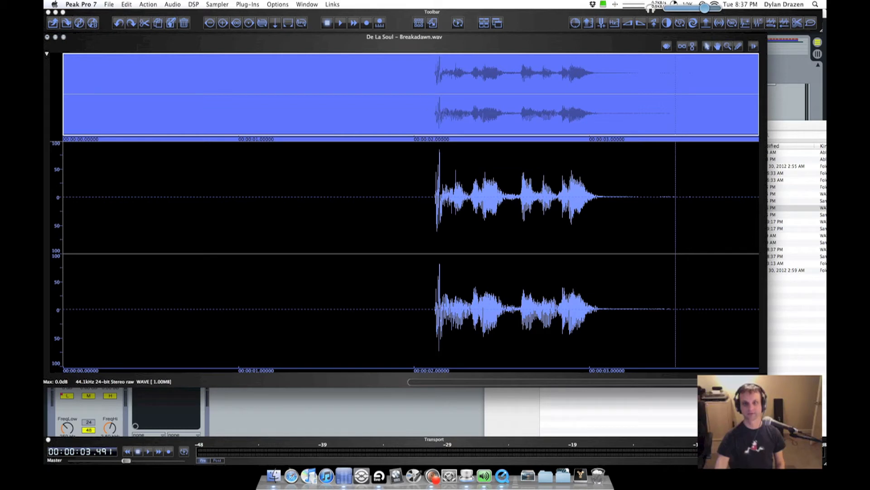
# Normalize the whole vocal sample and clear the selection
pyautogui.click(190, 4)
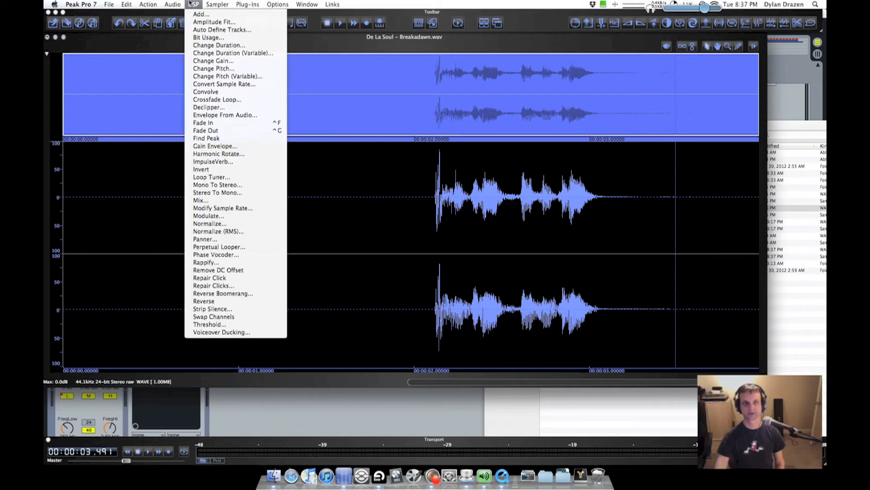
pyautogui.click(218, 224)
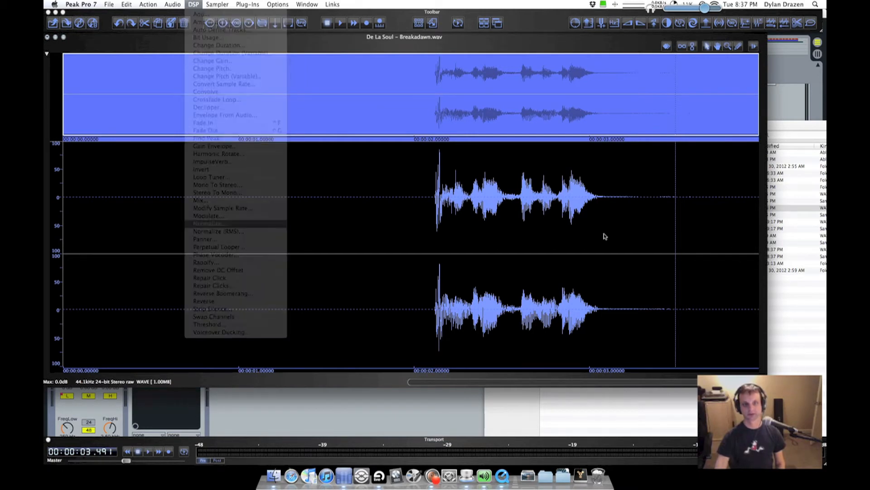
pyautogui.click(490, 277)
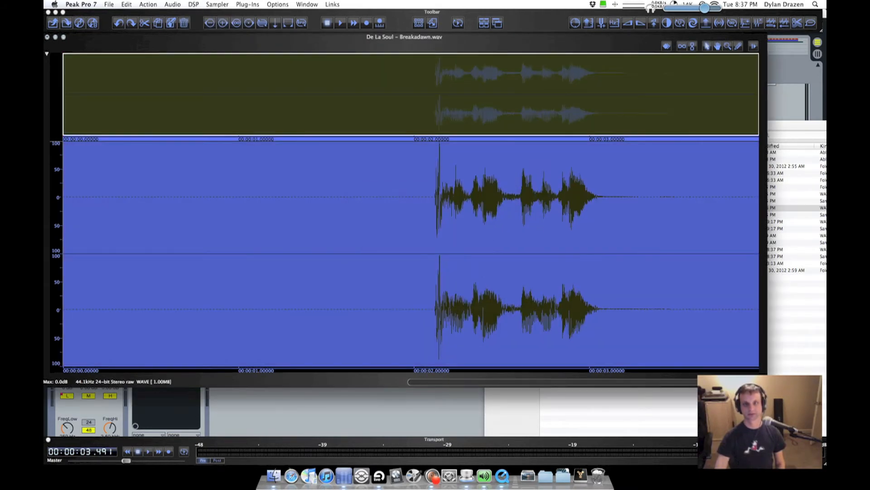
pyautogui.click(392, 213)
# Insert the Sonalksis MaxLimit Audio Unit on Insert 1, move it clear of the waveform and play the sample through it
pyautogui.click(216, 4)
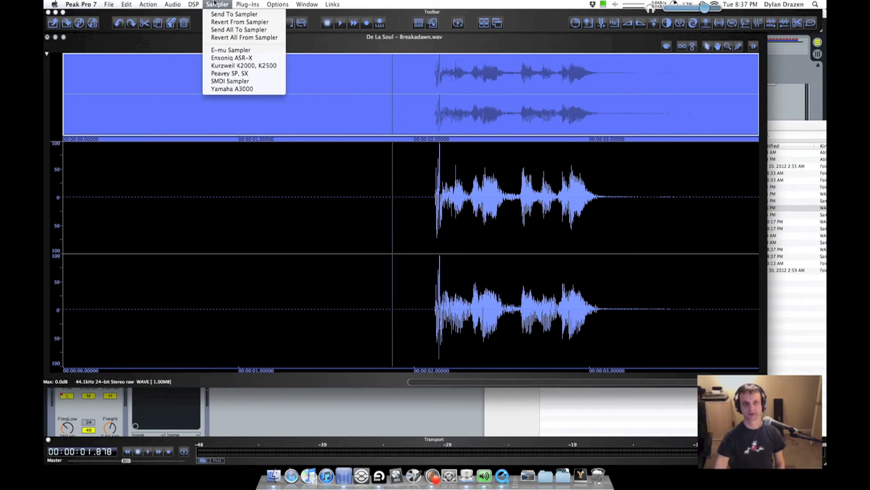
pyautogui.moveTo(247, 5)
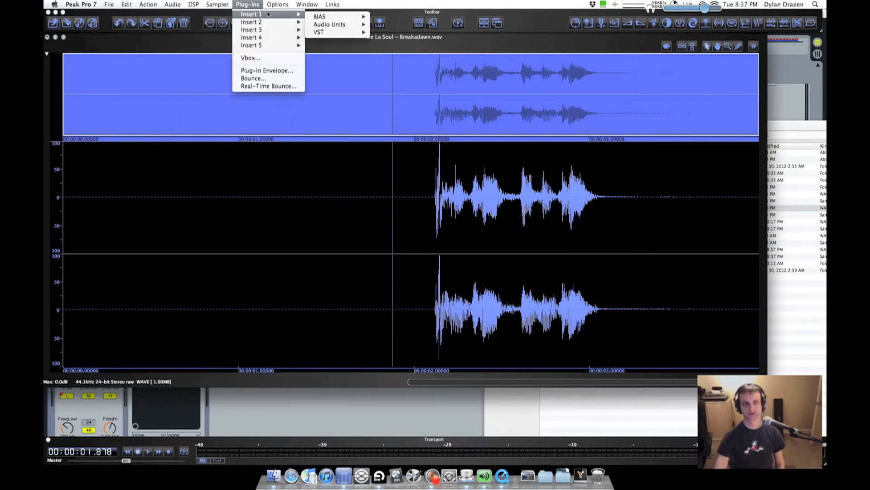
pyautogui.moveTo(332, 27)
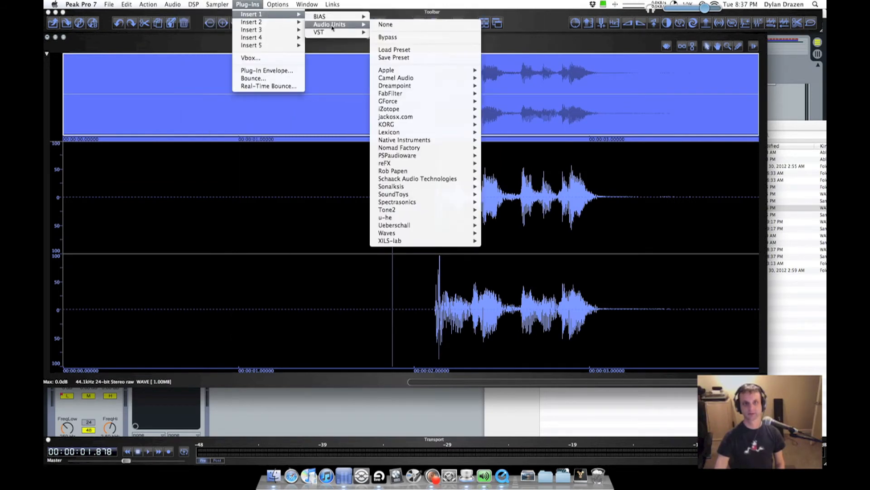
pyautogui.moveTo(399, 186)
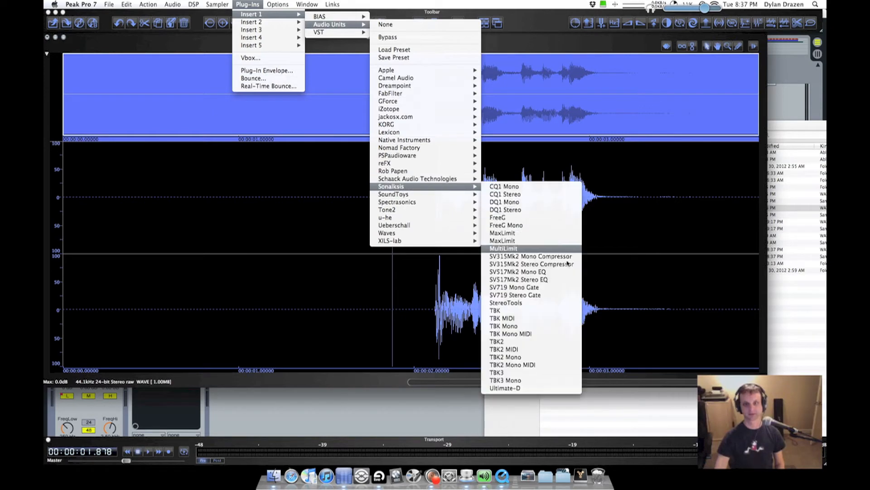
pyautogui.click(536, 241)
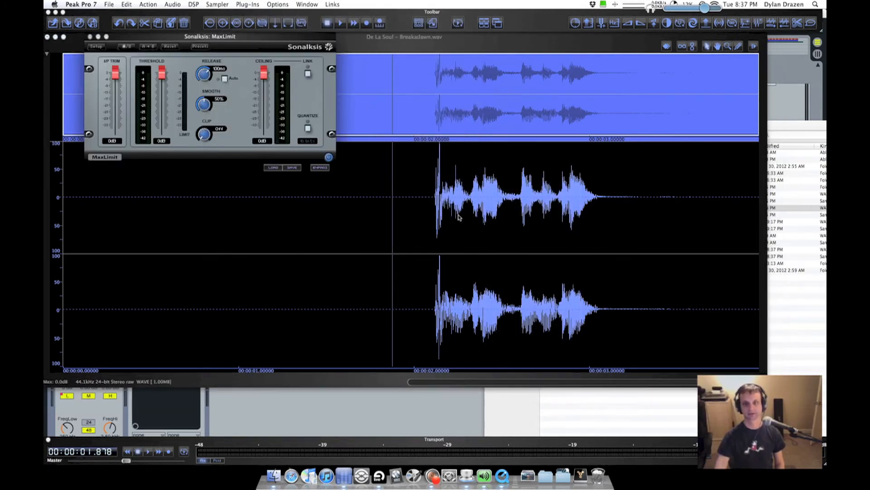
pyautogui.moveTo(251, 48); pyautogui.dragTo(702, 367)
pyautogui.click(378, 231)
pyautogui.press('space')
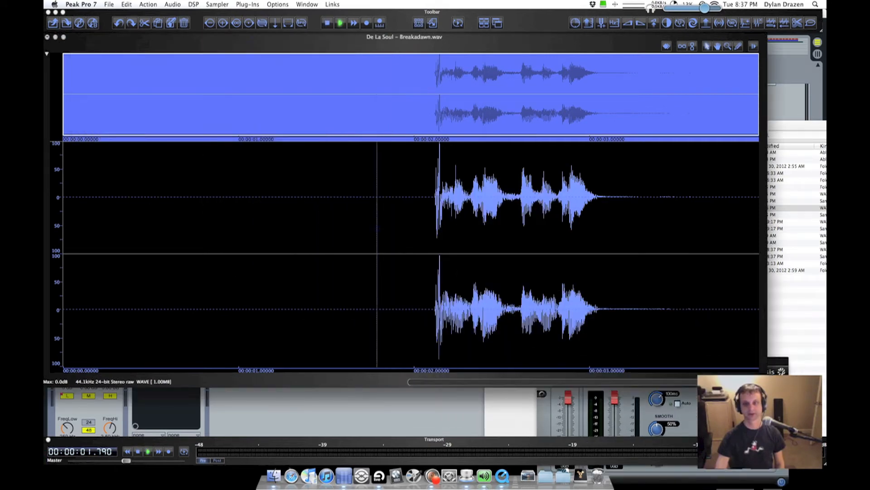
# Try a MaxLimit threshold of -16.1 dB during playback, raise the threshold back to maximum and close the limiter
pyautogui.click(777, 371)
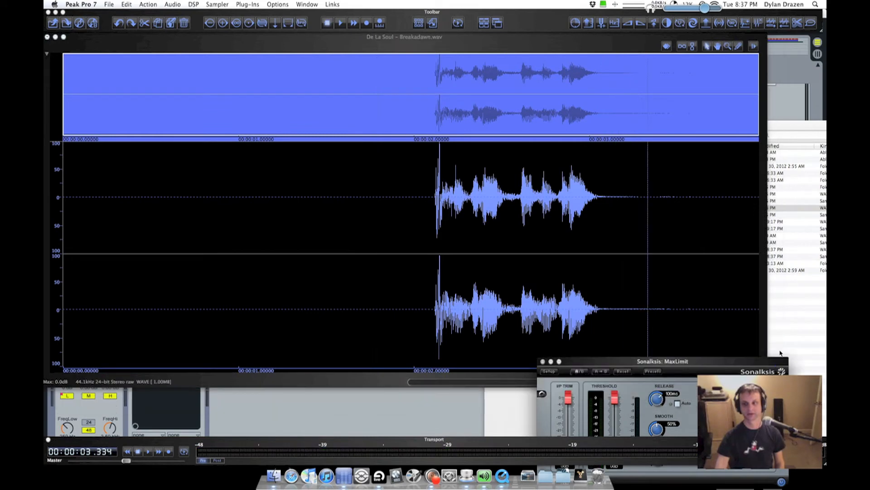
pyautogui.moveTo(719, 366); pyautogui.dragTo(734, 296)
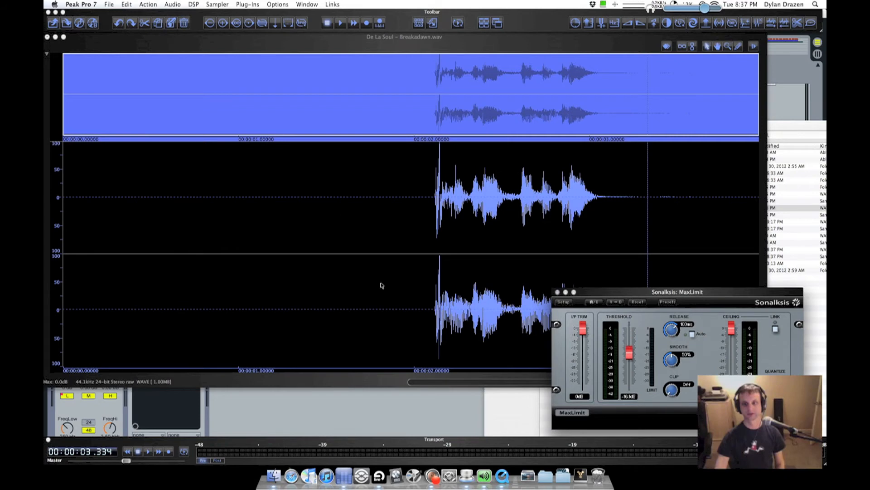
pyautogui.click(396, 265)
pyautogui.click(380, 265)
pyautogui.moveTo(772, 295); pyautogui.dragTo(786, 338)
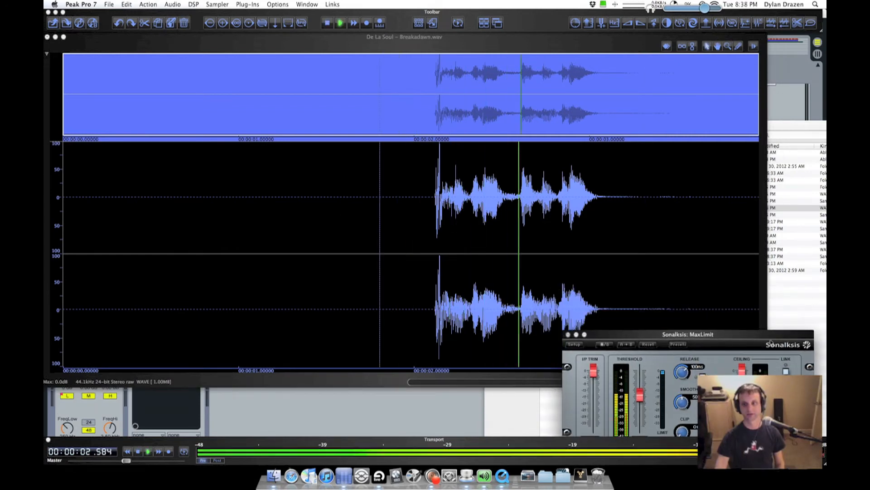
pyautogui.press('space')
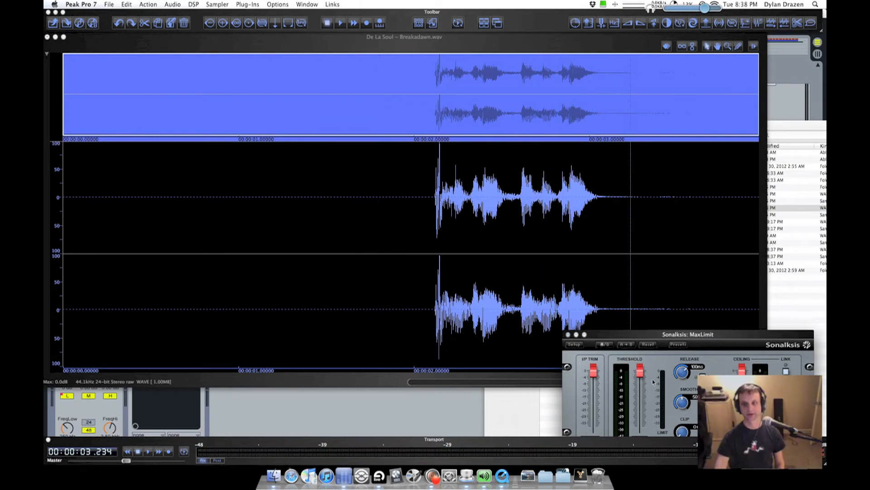
pyautogui.click(567, 335)
pyautogui.click(393, 267)
# Begin saving the sample under a new name and create a Finder folder in Down South Project named Samples plus the owner's first name
pyautogui.click(109, 4)
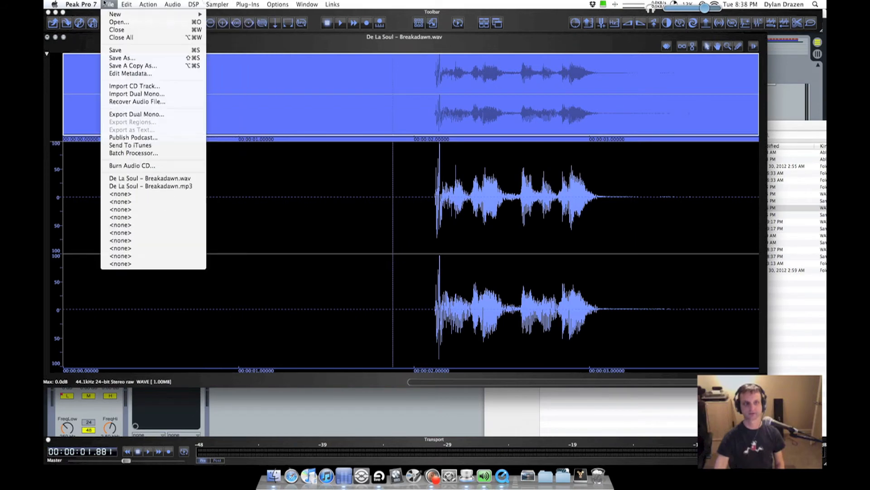
pyautogui.click(105, 58)
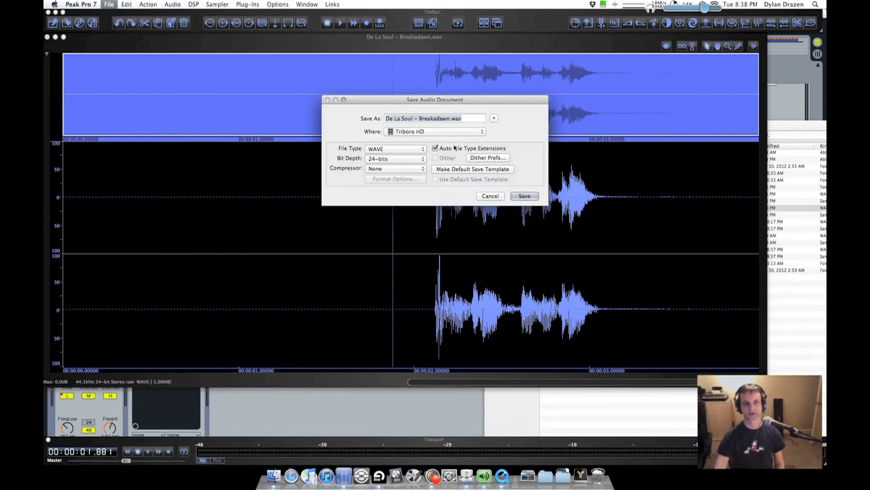
pyautogui.click(807, 314)
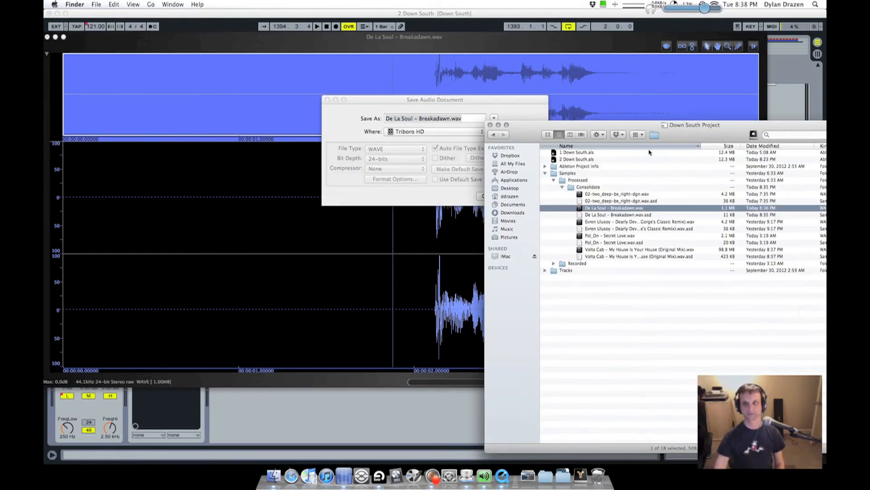
pyautogui.click(553, 181)
pyautogui.click(545, 173)
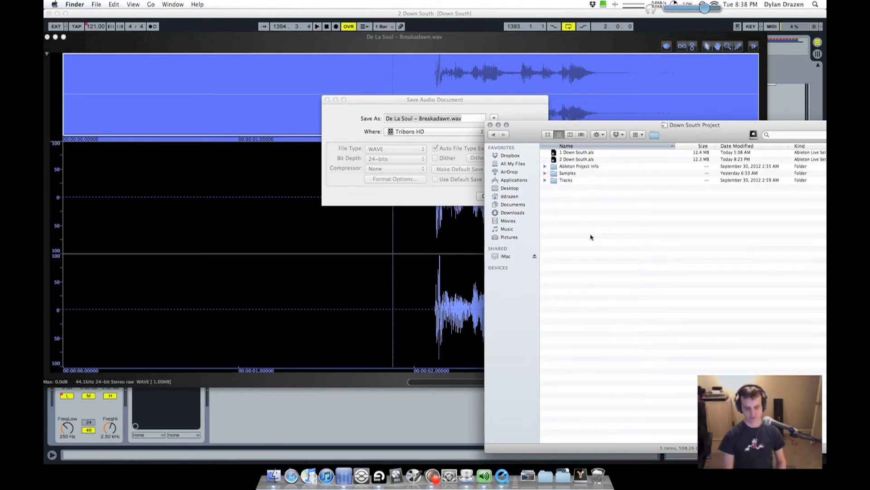
pyautogui.press('super+shift+n')
pyautogui.write('Samples Dylan')
pyautogui.press('Return')
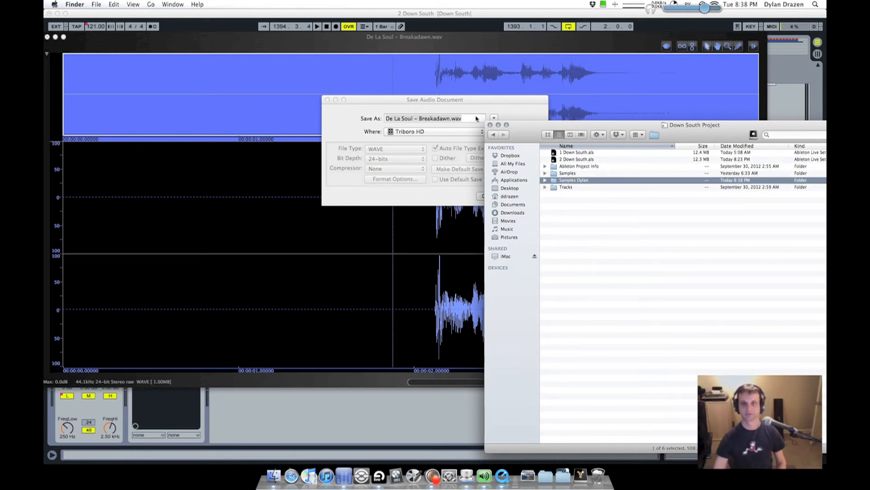
# Save the sample as One Two.wav in the new samples folder and close its audio document
pyautogui.moveTo(510, 102); pyautogui.dragTo(414, 103)
pyautogui.click(397, 119)
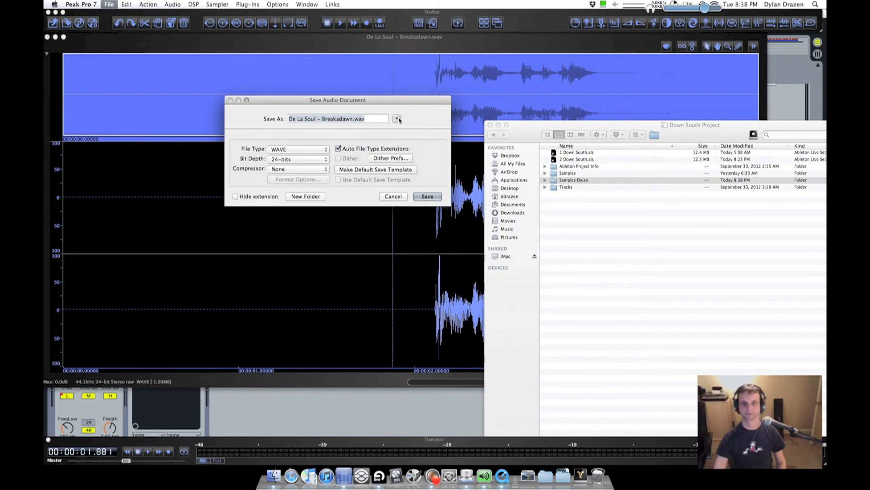
pyautogui.moveTo(554, 181); pyautogui.dragTo(352, 178)
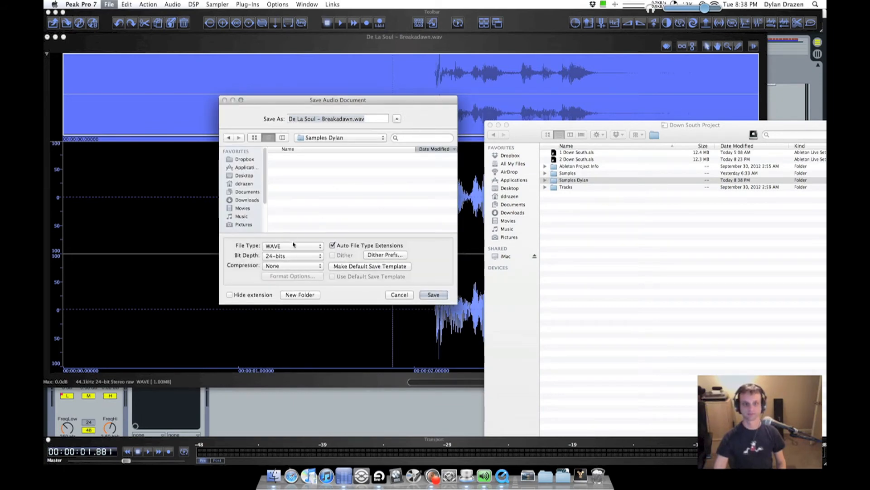
pyautogui.write('One Two')
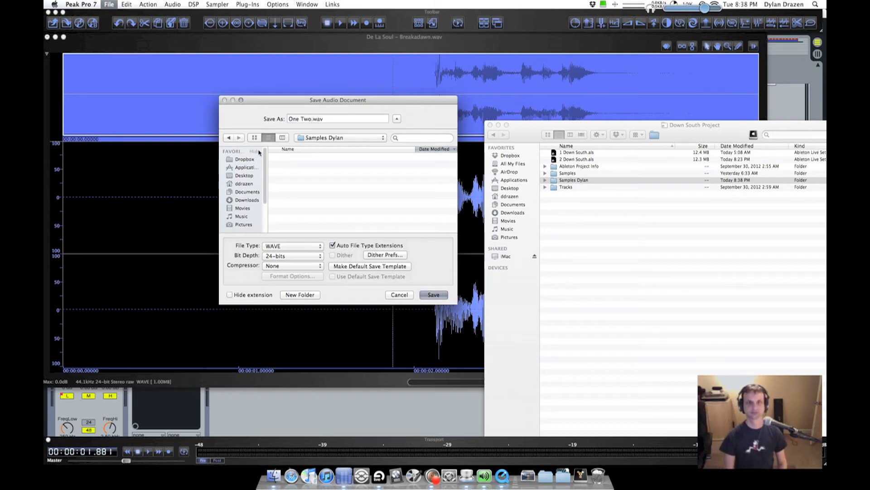
pyautogui.press('Return')
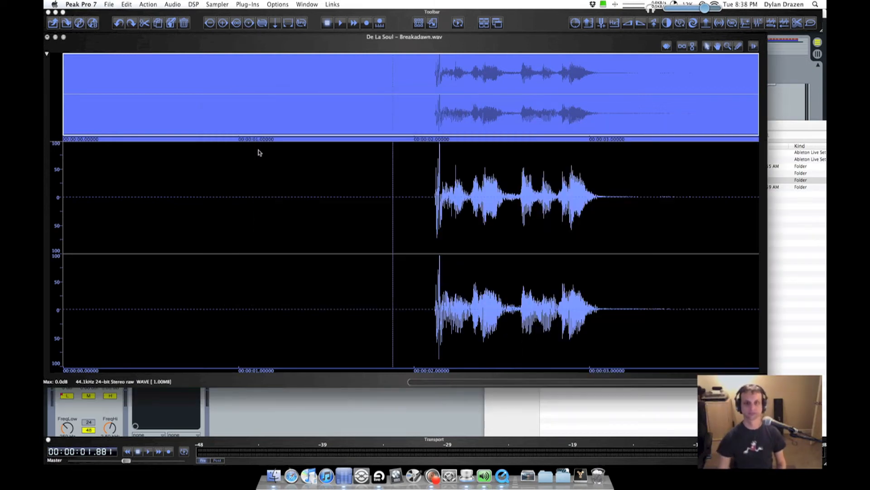
pyautogui.click(48, 38)
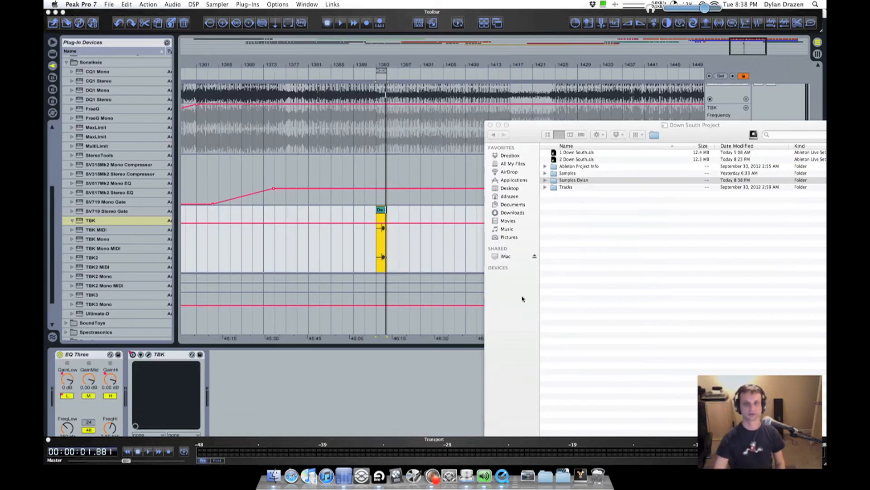
# Place One Two.wav from the new samples folder in Finder onto the 4 Audio track in Live at bar 1401
pyautogui.click(611, 273)
pyautogui.moveTo(518, 139); pyautogui.dragTo(571, 140)
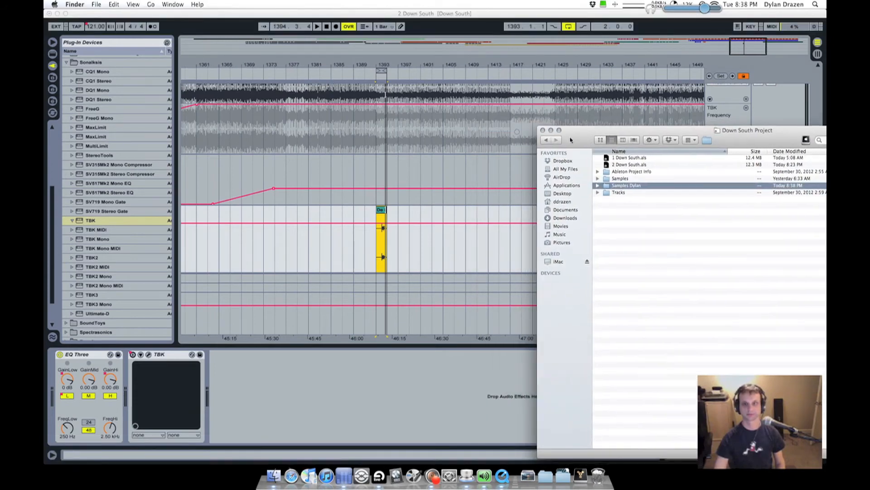
pyautogui.click(598, 185)
pyautogui.moveTo(614, 192); pyautogui.dragTo(418, 246)
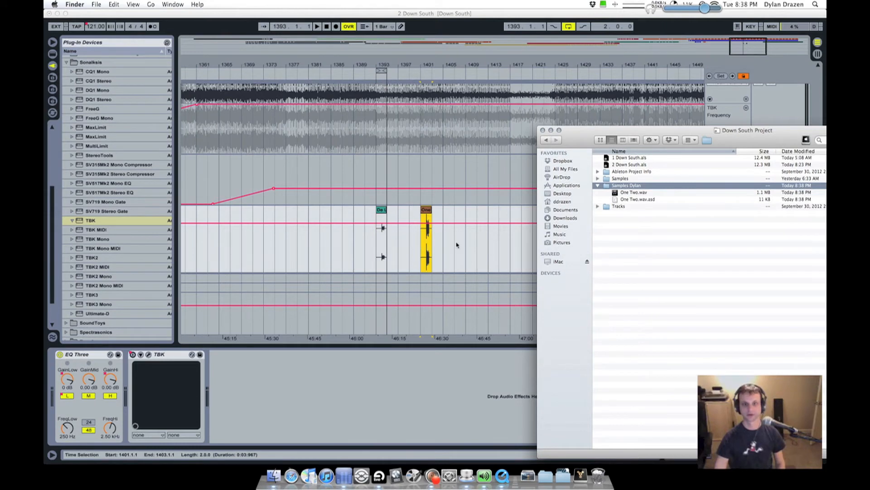
pyautogui.click(457, 245)
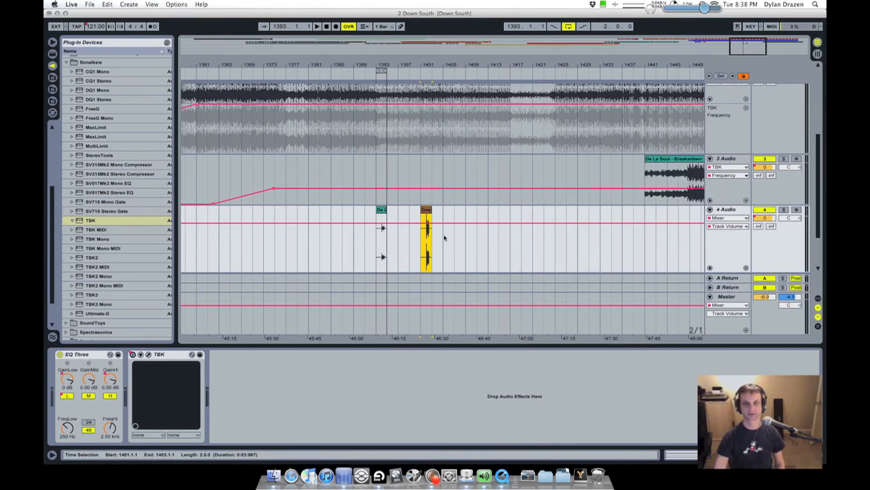
# Replace the old De La Soul clip at bar 1393 on 4 Audio with the One Two clip and turn off its warping
pyautogui.click(381, 210)
pyautogui.press('Delete')
pyautogui.moveTo(423, 210); pyautogui.dragTo(380, 214)
pyautogui.click(689, 453)
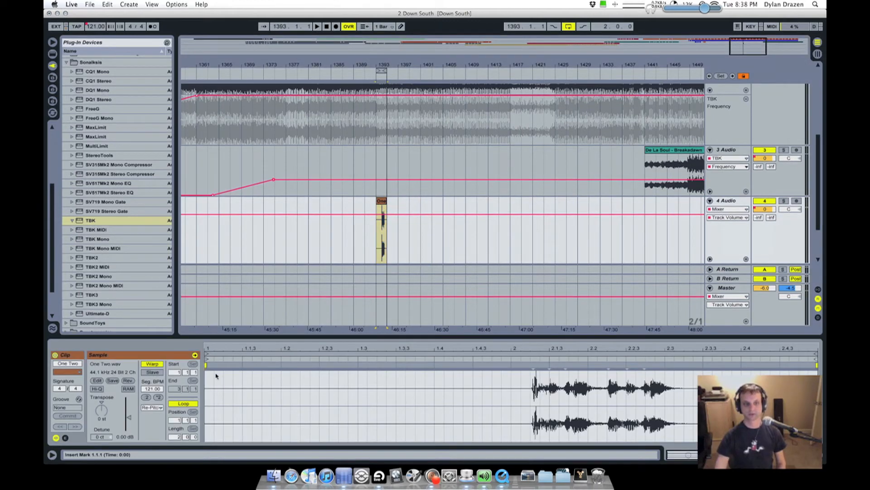
pyautogui.click(152, 364)
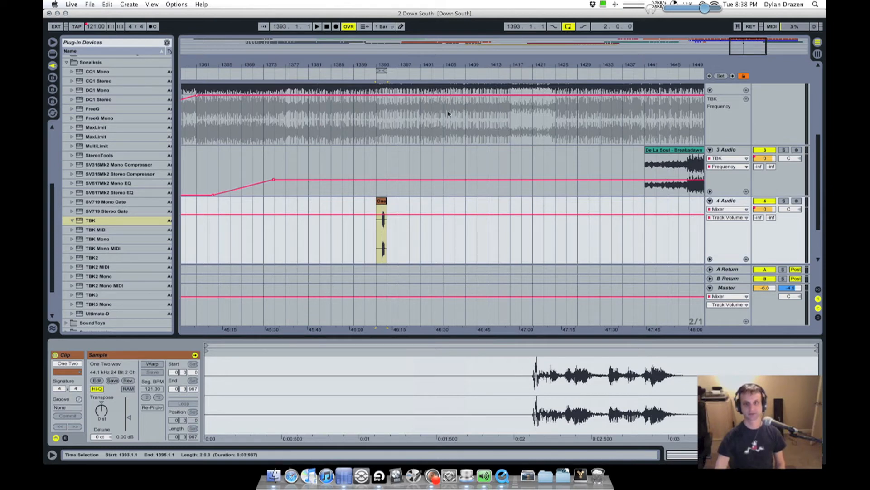
pyautogui.click(499, 237)
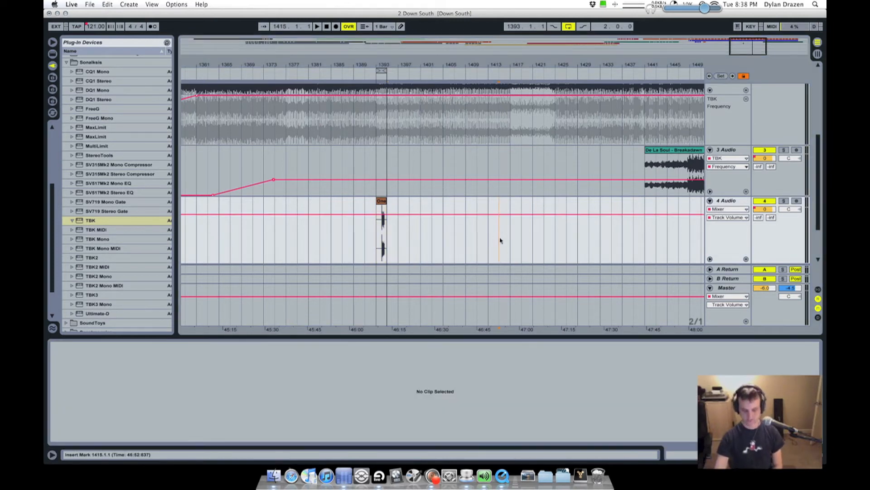
# Show Live in full screen, play the looped One Two clip against the mix and look over the surrounding tracks
pyautogui.press('ctrl+super+f')
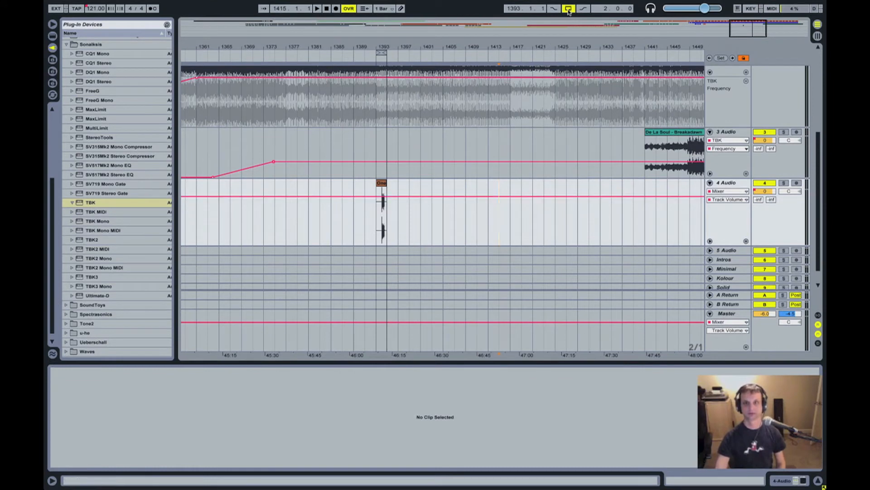
pyautogui.click(369, 57)
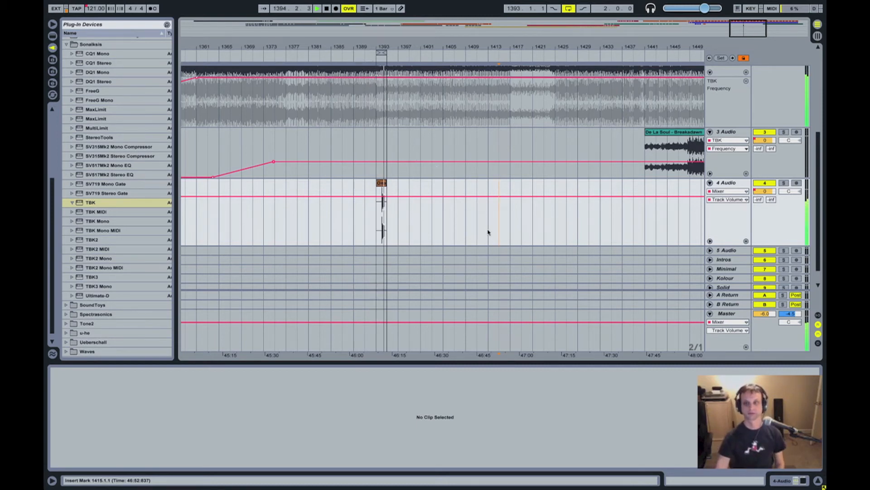
pyautogui.scroll(2, 426, 209)
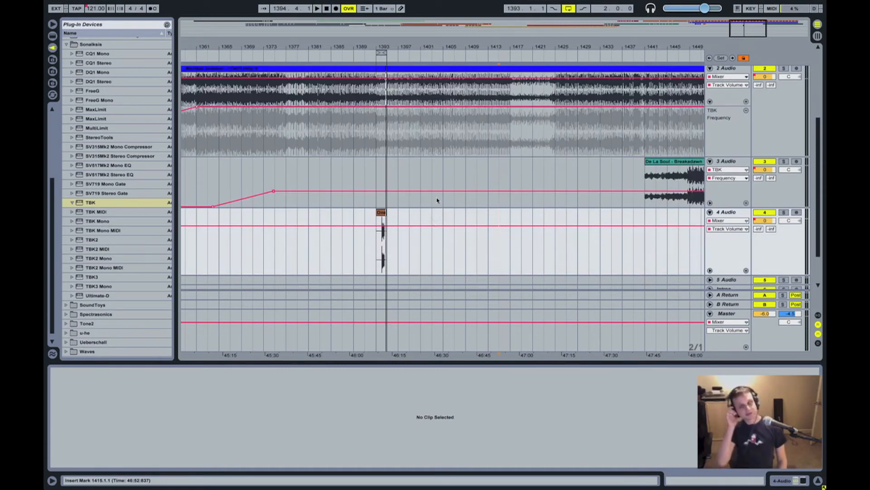
pyautogui.moveTo(419, 48); pyautogui.dragTo(470, 46)
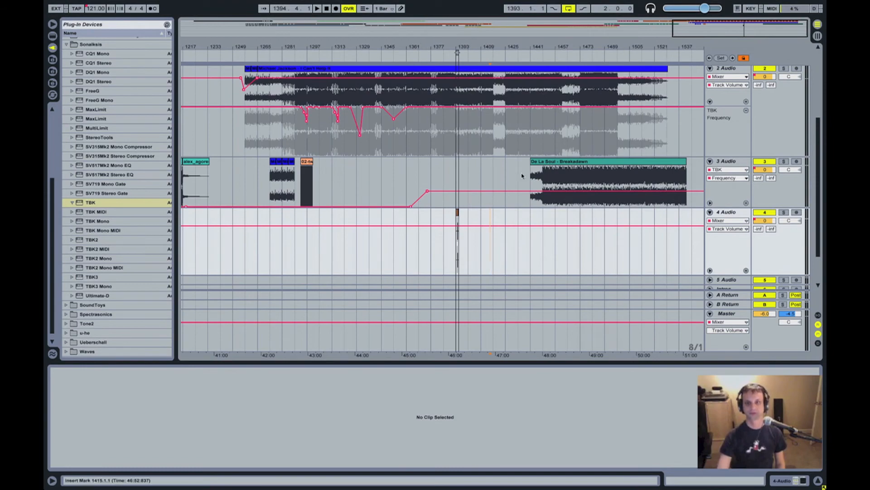
pyautogui.scroll(2, 544, 213)
pyautogui.scroll(-4, 543, 204)
pyautogui.scroll(4, 543, 199)
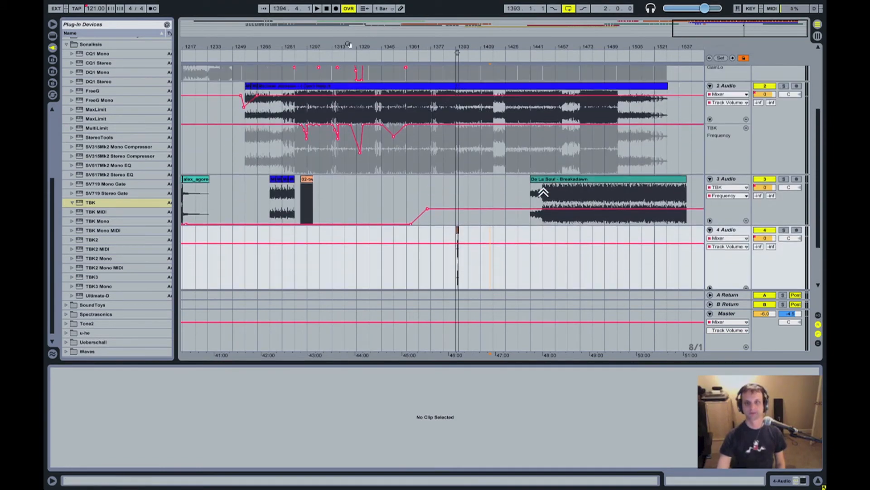
# Turn off arrangement looping, resume playback and lower 4 Audio's track volume automation to -10 dB before the One Two clip
pyautogui.click(568, 9)
pyautogui.hotkey('shift', 'space')
pyautogui.moveTo(513, 46); pyautogui.dragTo(503, 55)
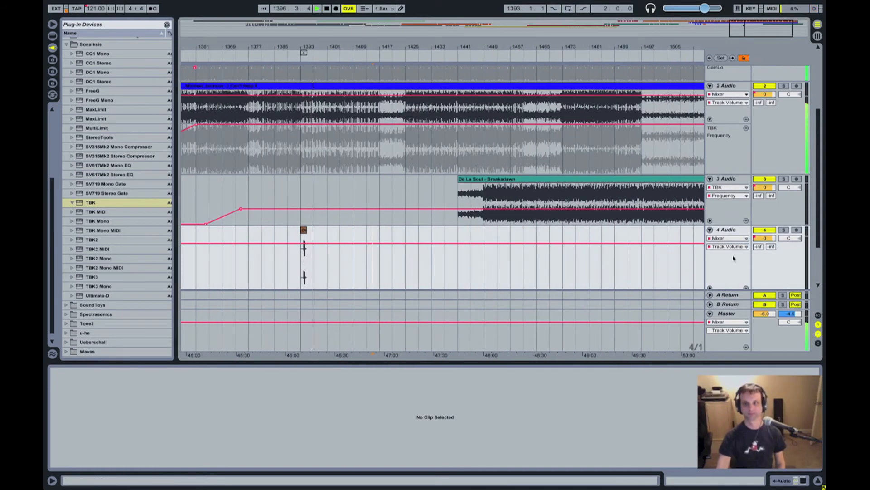
pyautogui.click(272, 244)
pyautogui.moveTo(288, 246); pyautogui.dragTo(288, 257)
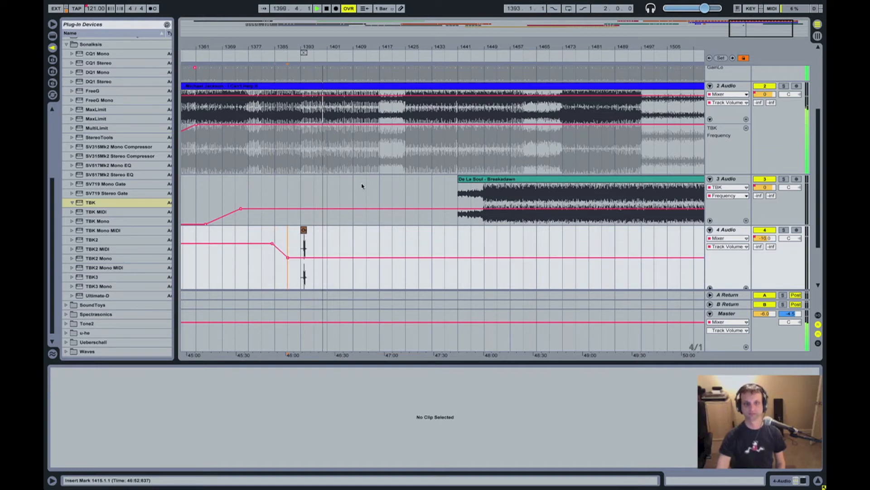
# Move the One Two clip to bar 1417 on 4 Audio, under the quieter section of 2 Audio, and duplicate it once
pyautogui.hscroll(-5, 367, 192)
pyautogui.scroll(5, 436, 205)
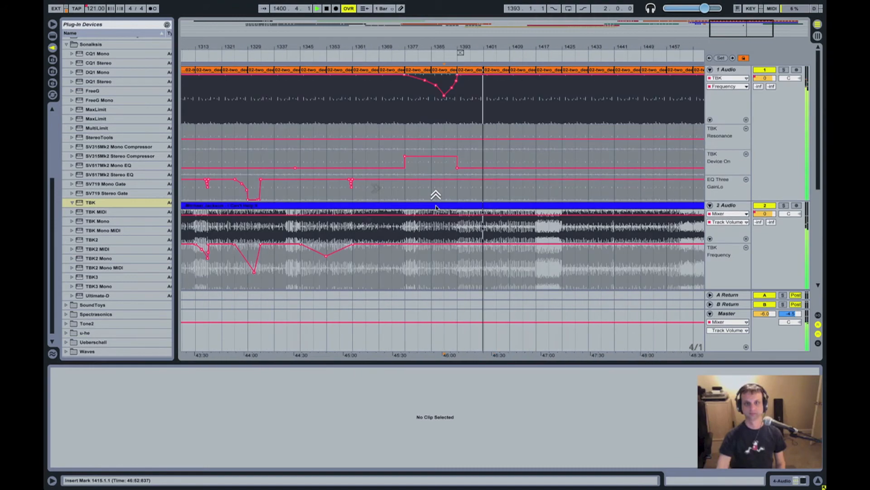
pyautogui.scroll(-3, 436, 205)
pyautogui.scroll(-3, 436, 208)
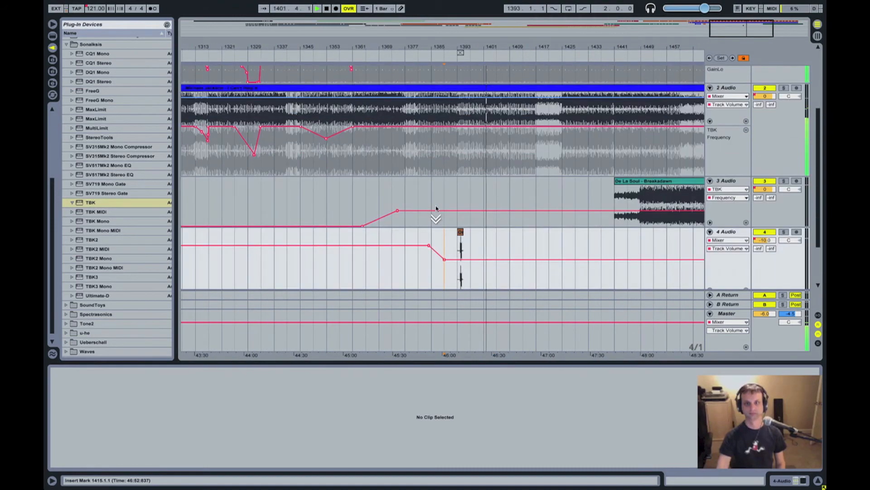
pyautogui.scroll(-1, 461, 214)
pyautogui.moveTo(460, 217); pyautogui.dragTo(541, 223)
pyautogui.hotkey('ctrl', 'd')
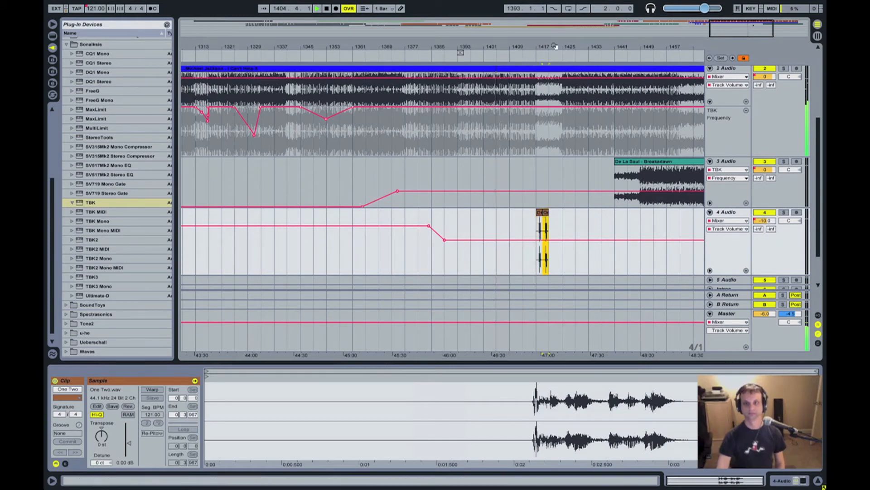
# Duplicate the pair of One Two clips so that four clips fill bars 1417 to 1425
pyautogui.press('+')
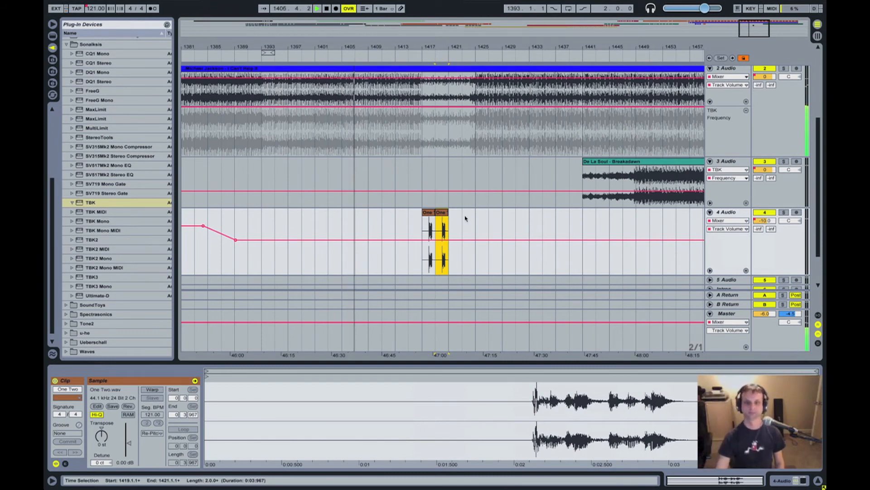
pyautogui.click(426, 213)
pyautogui.keyDown('shift'); pyautogui.click(439, 214); pyautogui.keyUp('shift')
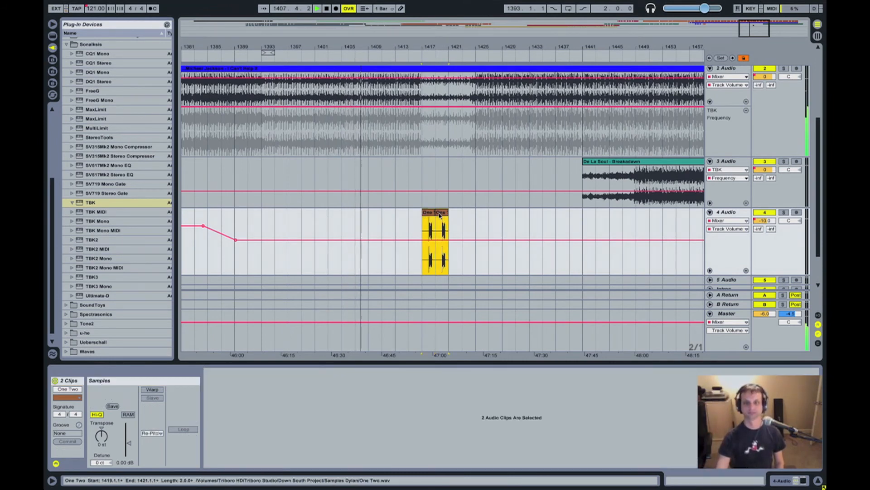
pyautogui.hotkey('ctrl', 'd')
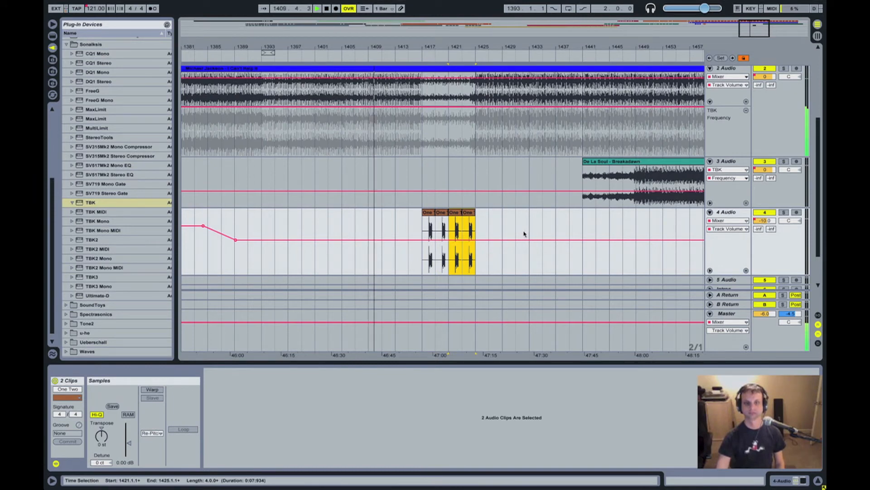
# Listen to the One Two clips against the mix, restart playback around bar 1389 and stop it
pyautogui.click(755, 256)
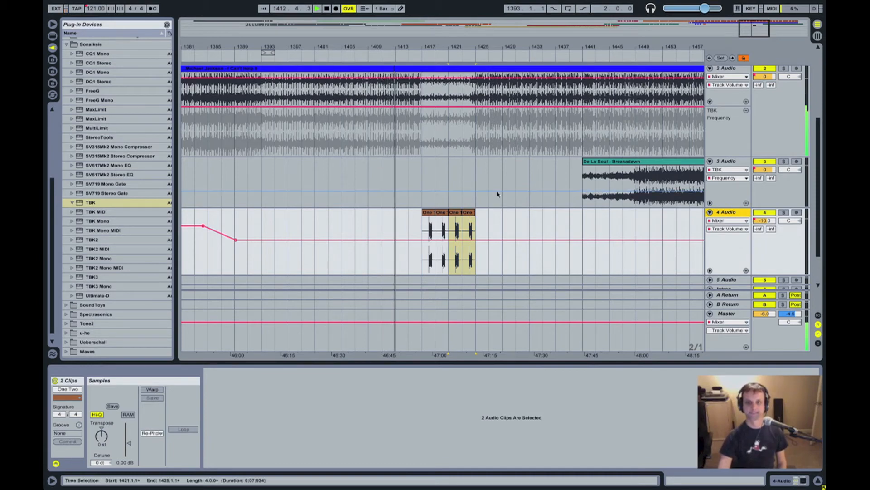
pyautogui.scroll(3, 454, 192)
pyautogui.scroll(4, 454, 192)
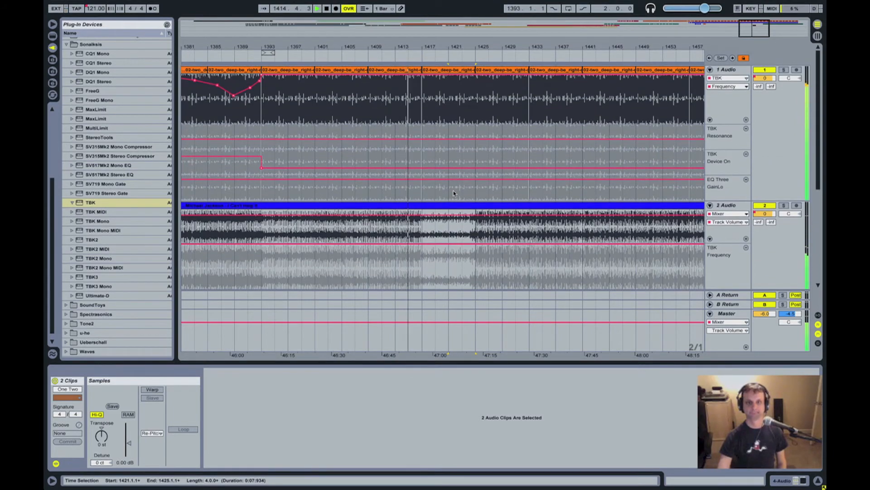
pyautogui.scroll(-6, 453, 193)
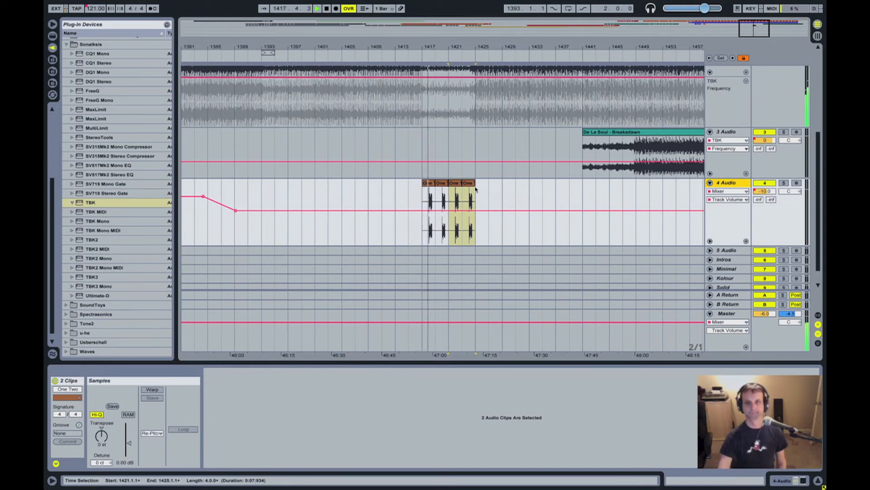
pyautogui.moveTo(237, 212)
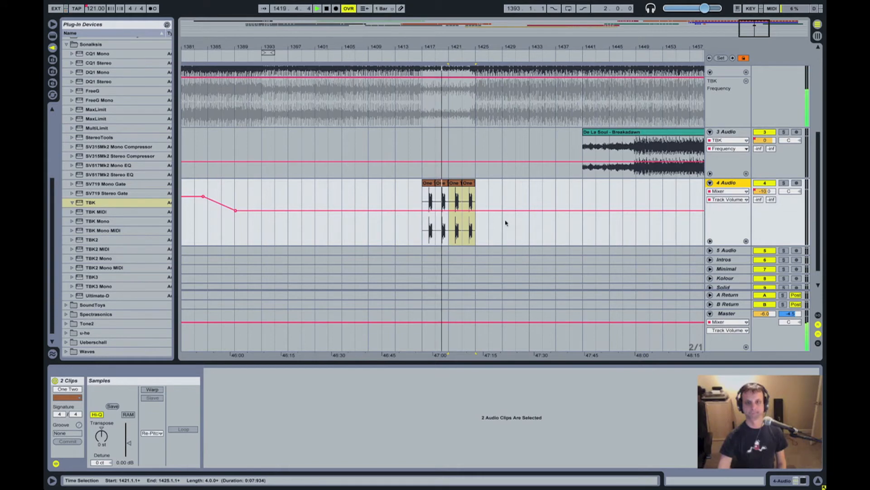
pyautogui.scroll(3, 379, 195)
pyautogui.click(227, 62)
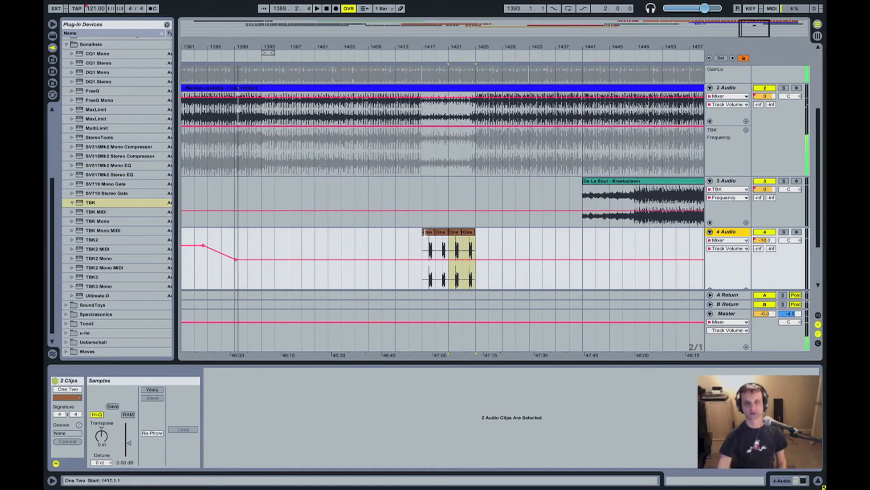
pyautogui.press('space')
# Copy the four One Two clips to bar 1389 and duplicate the copied group twice, up to bar 1413
pyautogui.click(429, 232)
pyautogui.keyDown('shift'); pyautogui.click(470, 233); pyautogui.keyUp('shift')
pyautogui.moveTo(433, 233); pyautogui.dragTo(244, 248)
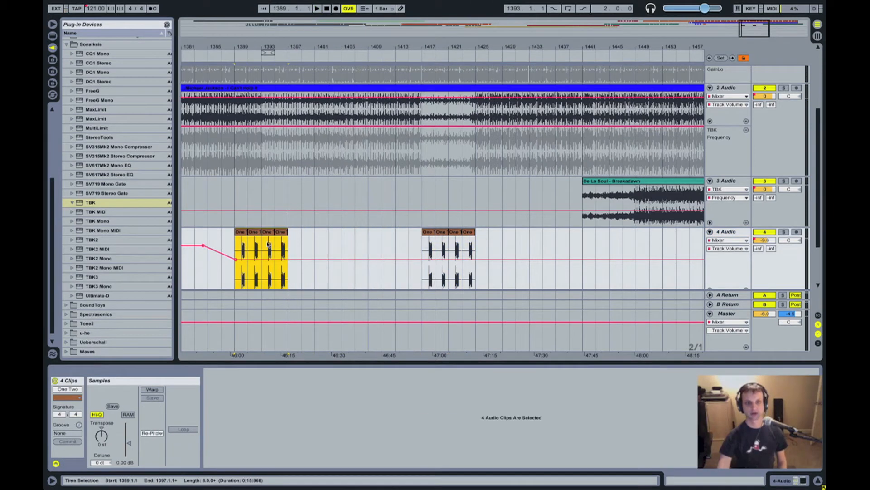
pyautogui.hotkey('ctrl', 'd')
pyautogui.hotkey('ctrl', 'd')
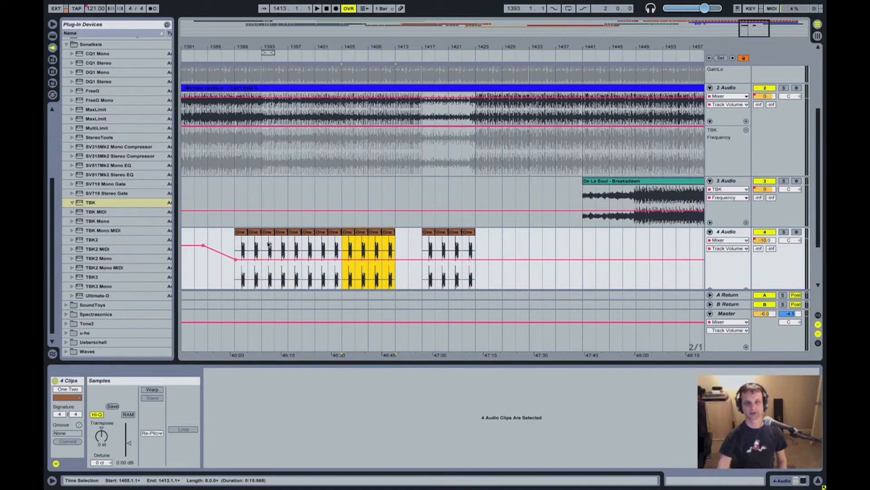
# Delete the four One Two clips from bar 1417 and the first two clips from bar 1389 on 4 Audio
pyautogui.click(429, 233)
pyautogui.keyDown('shift'); pyautogui.click(467, 232); pyautogui.keyUp('shift')
pyautogui.scroll(3, 282, 239)
pyautogui.hscroll(-5, 283, 240)
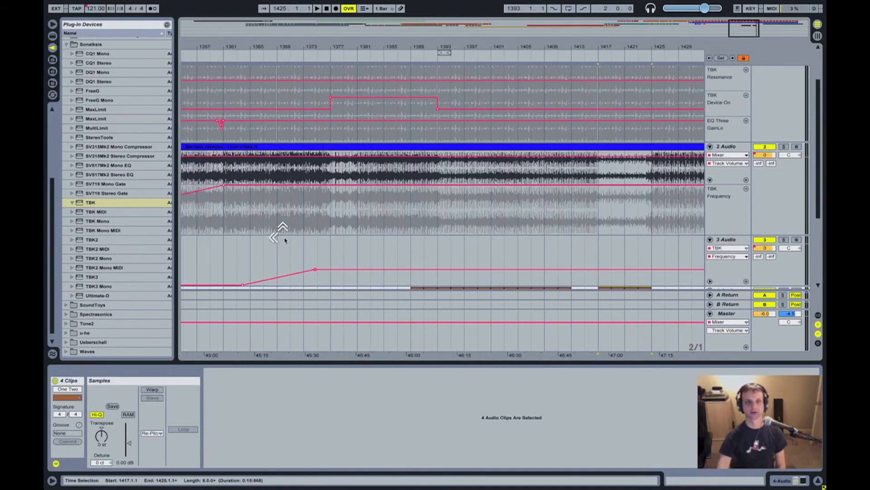
pyautogui.press('Delete')
pyautogui.scroll(-3, 484, 240)
pyautogui.click(430, 232)
pyautogui.keyDown('shift'); pyautogui.click(419, 233); pyautogui.keyUp('shift')
pyautogui.press('Delete')
# Duplicate the last two One Two clips to extend the run to bar 1417
pyautogui.click(551, 233)
pyautogui.keyDown('shift'); pyautogui.click(563, 234); pyautogui.keyUp('shift')
pyautogui.press('super+d')
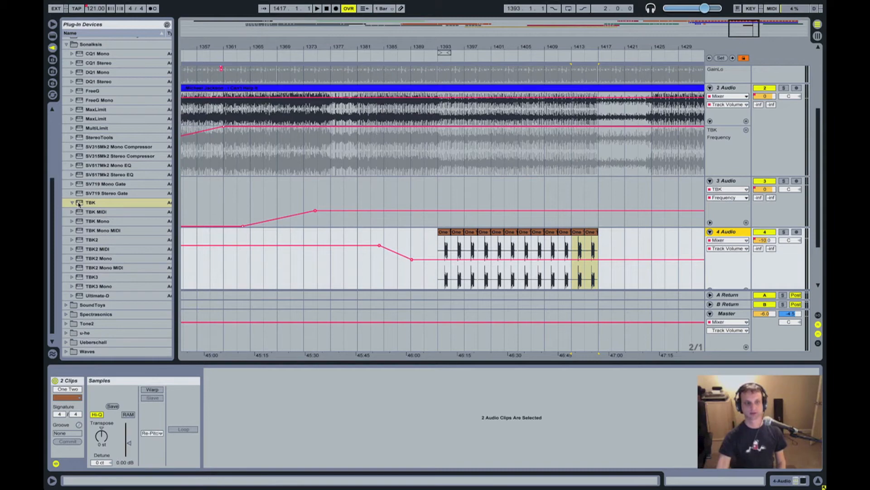
# Show 4 Audio's TBK Device On automation and switch the device on from about bar 1383, ahead of the One Two clips
pyautogui.click(780, 483)
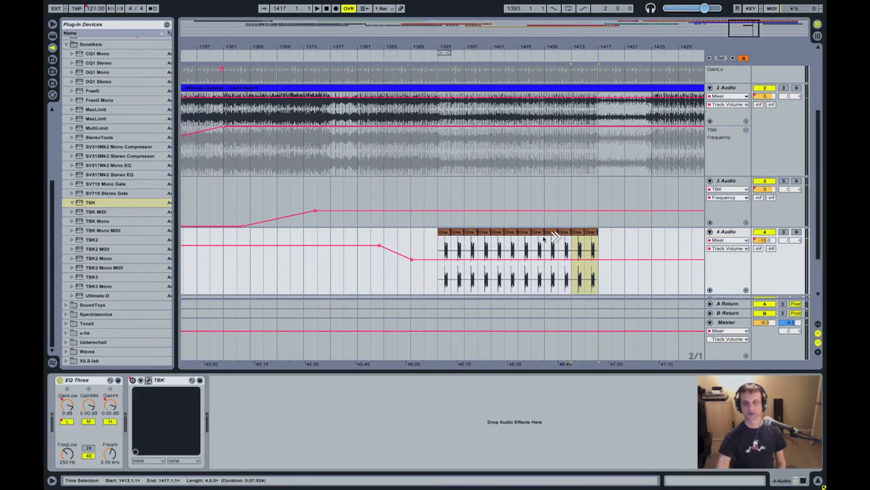
pyautogui.hscroll(3, 556, 237)
pyautogui.click(721, 241)
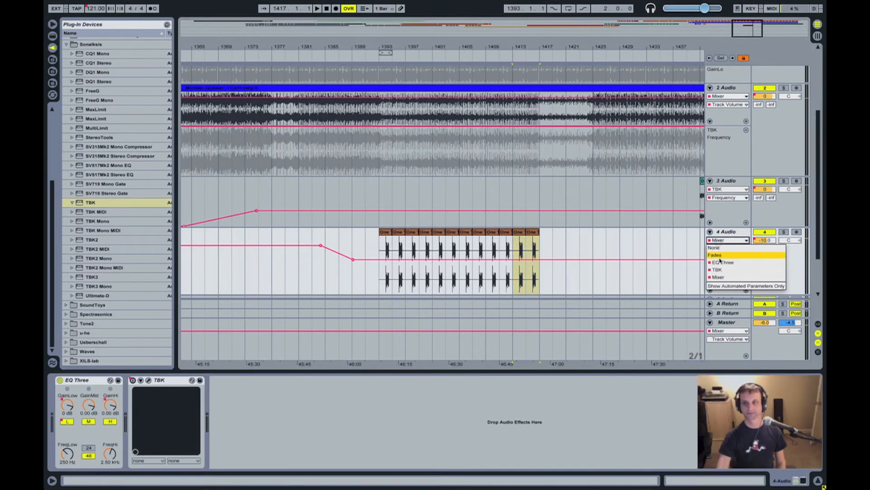
pyautogui.click(720, 267)
pyautogui.click(716, 249)
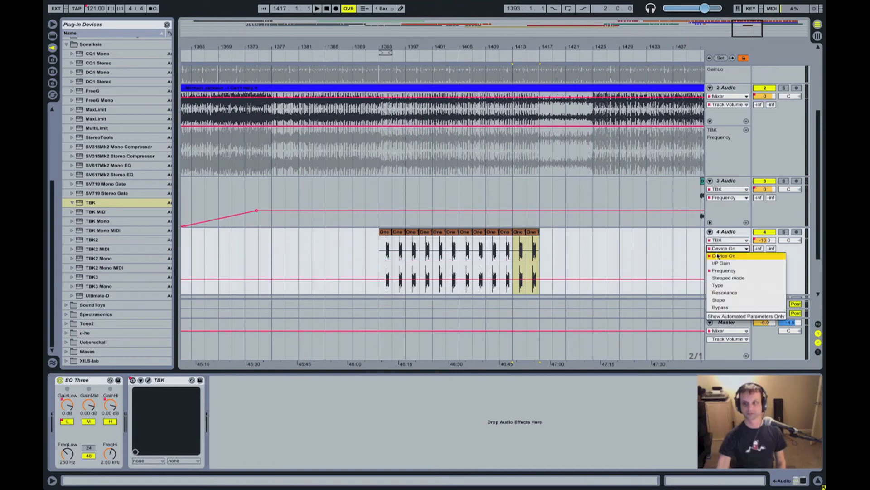
pyautogui.click(716, 255)
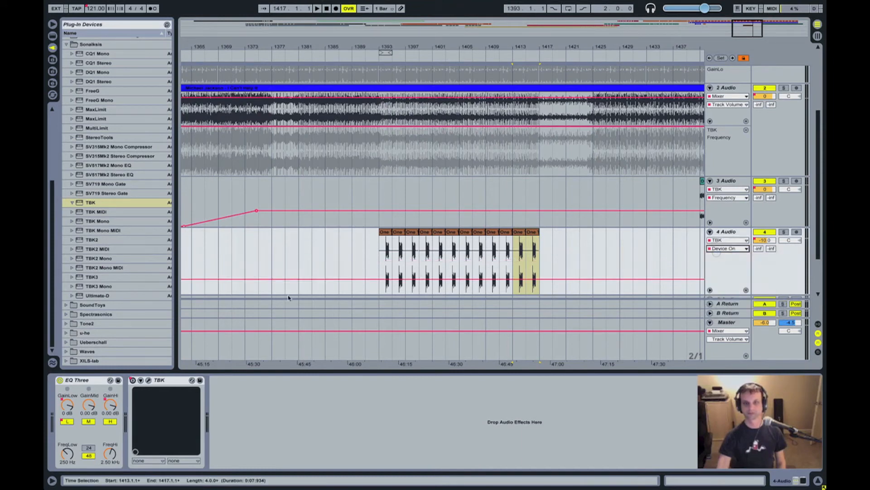
pyautogui.click(308, 279)
pyautogui.moveTo(315, 282); pyautogui.dragTo(320, 241)
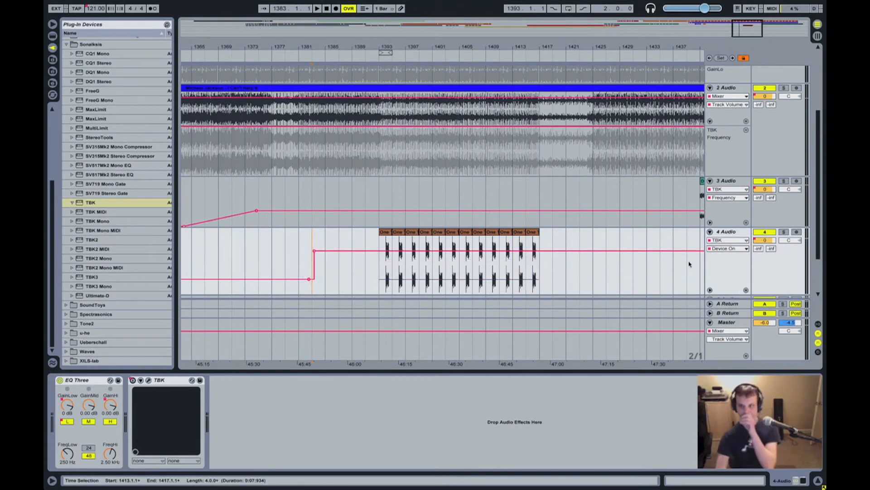
# Show the TBK Frequency automation on 4 Audio and open the track's TBK plug-in window
pyautogui.click(727, 249)
pyautogui.click(730, 270)
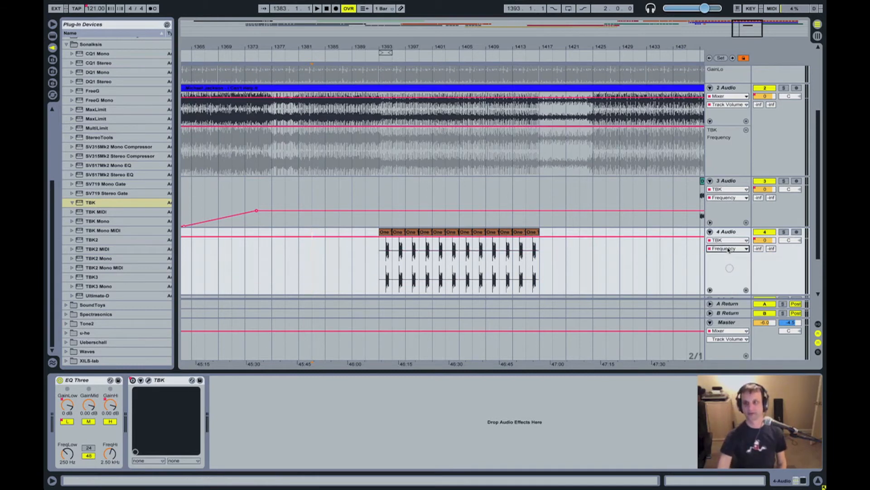
pyautogui.click(149, 379)
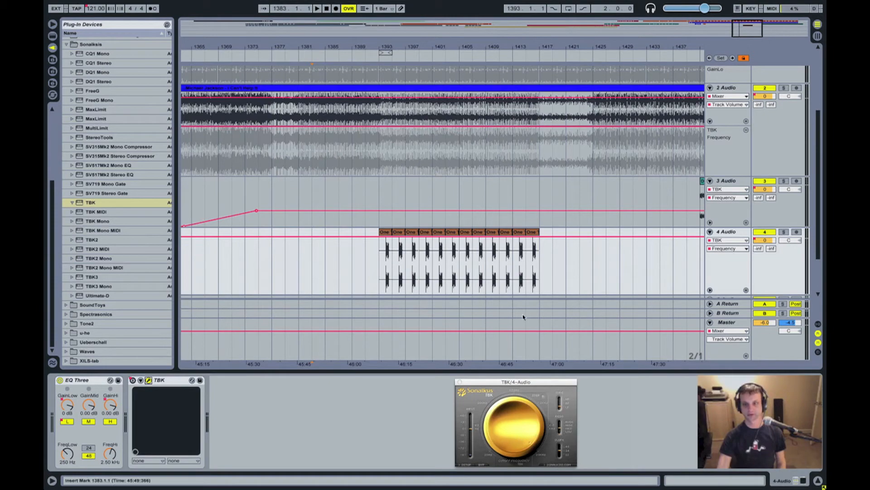
# Show 4 Audio's TBK Resonance automation and lower it to minimum from about bar 801, in the gap before the dj_sprinkles clips
pyautogui.moveTo(407, 46); pyautogui.dragTo(409, 40)
pyautogui.click(729, 248)
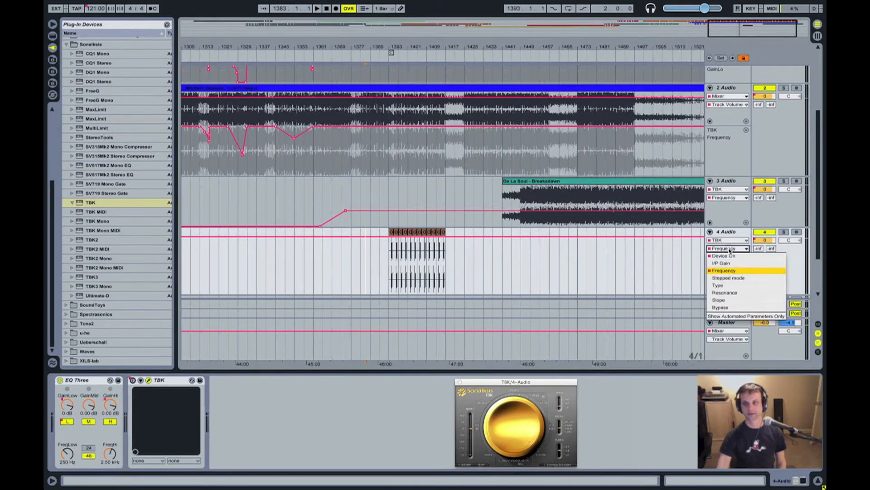
pyautogui.click(724, 292)
pyautogui.moveTo(343, 48)
pyautogui.mouseDown()
pyautogui.moveTo(342, 37)
pyautogui.moveTo(343, 46)
pyautogui.mouseUp()
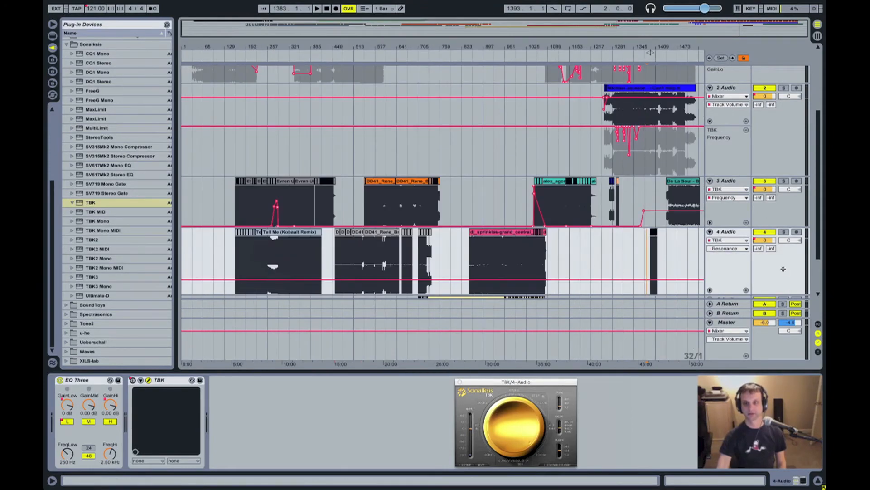
pyautogui.click(734, 248)
pyautogui.click(729, 270)
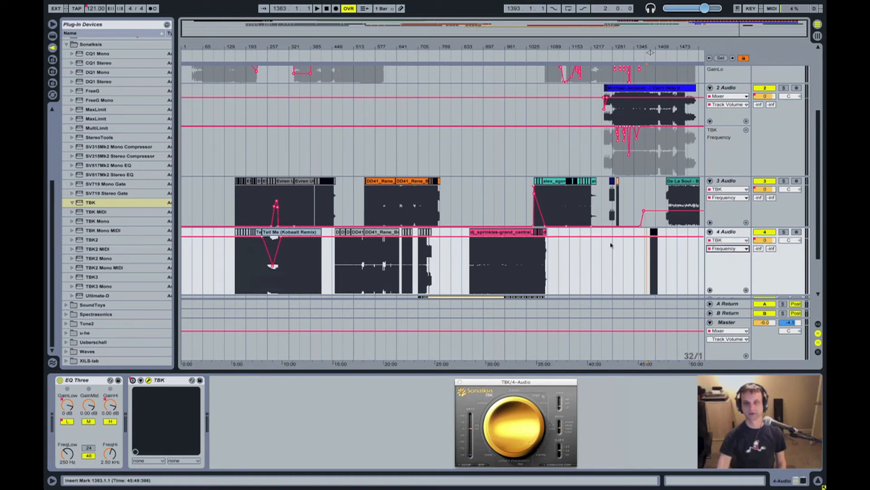
pyautogui.click(729, 248)
pyautogui.click(733, 291)
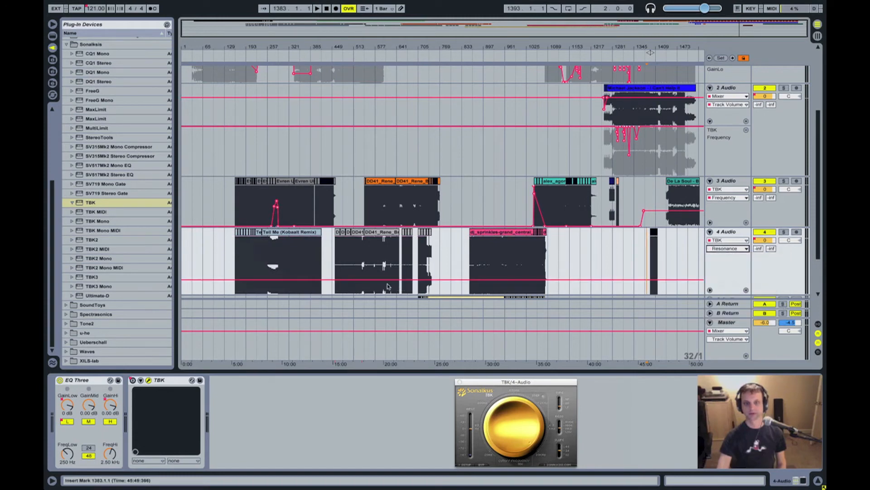
pyautogui.click(446, 280)
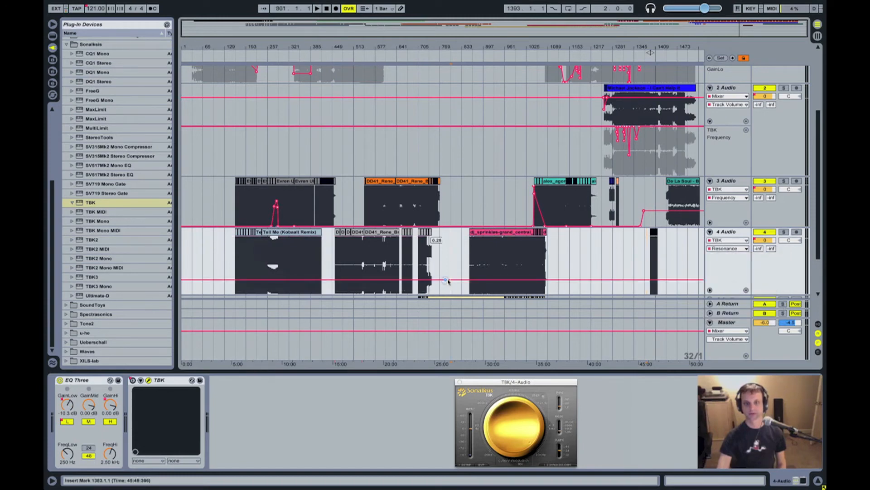
pyautogui.moveTo(454, 280); pyautogui.dragTo(456, 294)
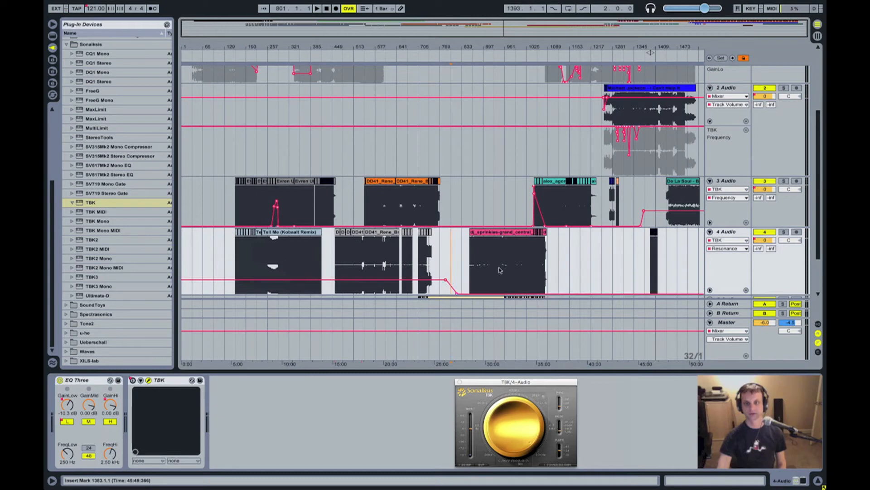
# Check 4 Audio's TBK Frequency, Resonance and Device On automation leading up to the One Two clips
pyautogui.click(729, 248)
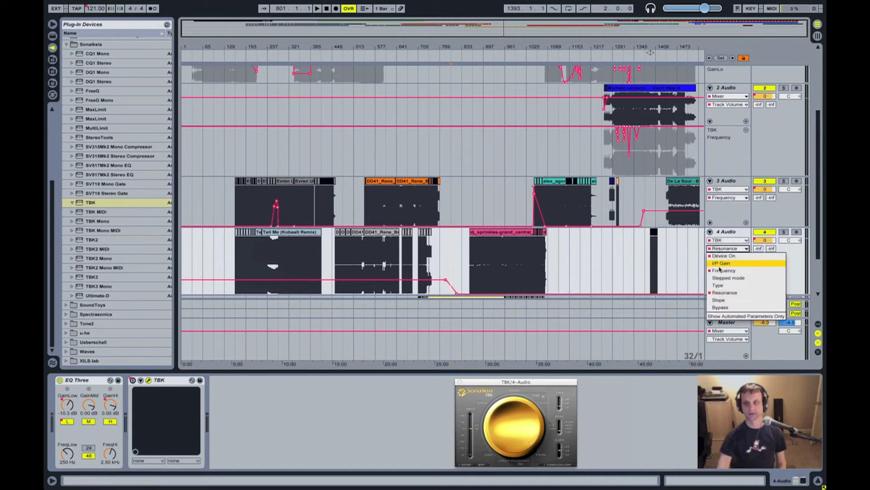
pyautogui.click(718, 261)
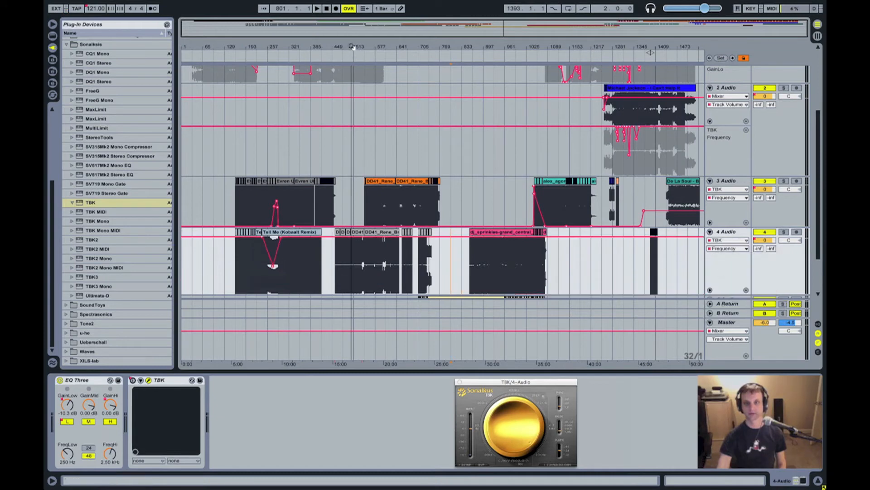
pyautogui.click(747, 250)
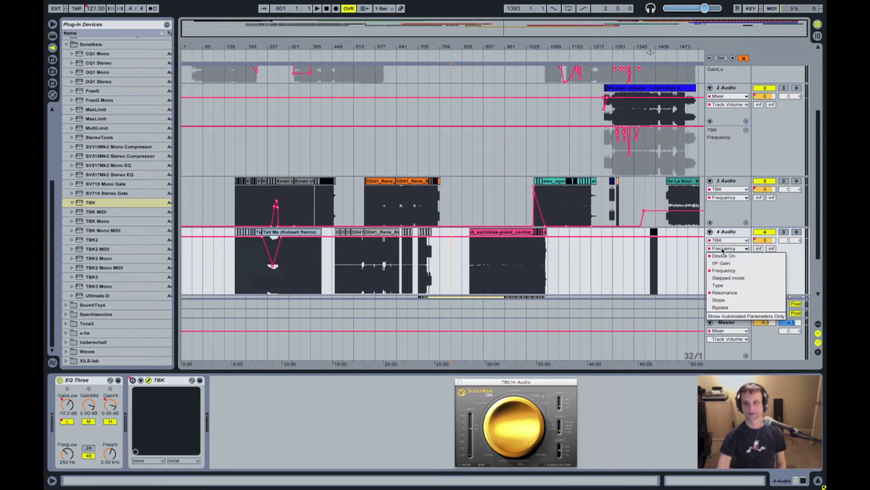
pyautogui.click(721, 286)
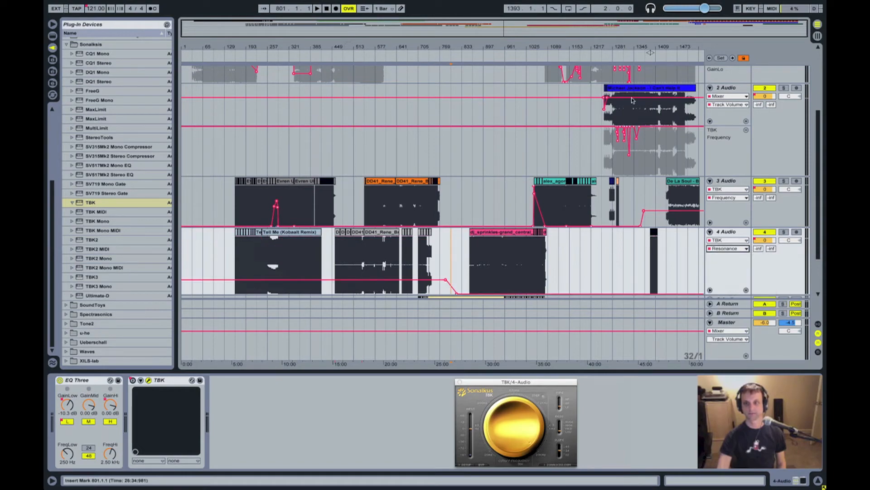
pyautogui.moveTo(651, 47); pyautogui.dragTo(644, 68)
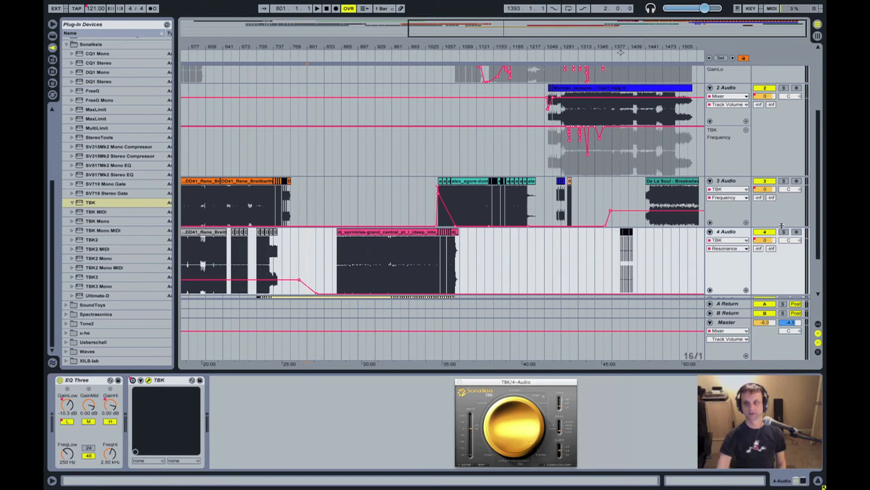
pyautogui.click(725, 248)
pyautogui.click(720, 255)
pyautogui.moveTo(447, 53); pyautogui.dragTo(381, 45)
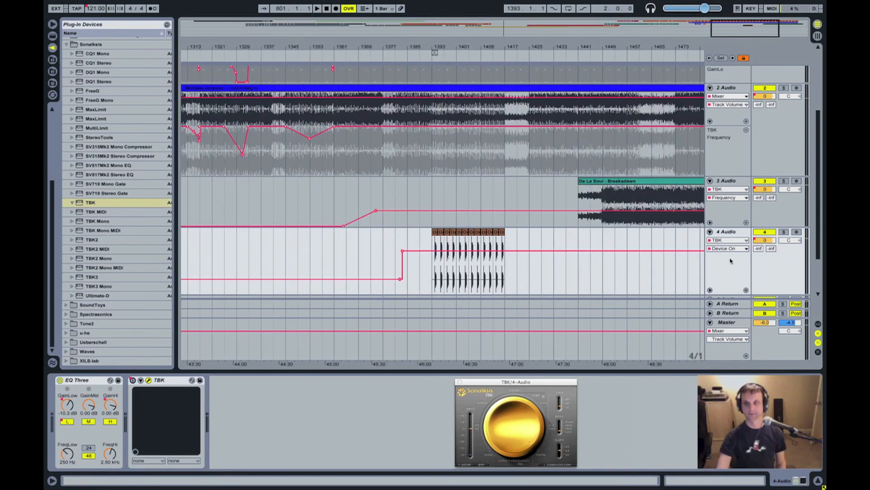
# Show 4 Audio's TBK Frequency automation and ramp it from 1.00 at about bar 1385 down to 0.23 at about bar 1389
pyautogui.scroll(-3, 743, 280)
pyautogui.hscroll(4, 630, 204)
pyautogui.click(725, 189)
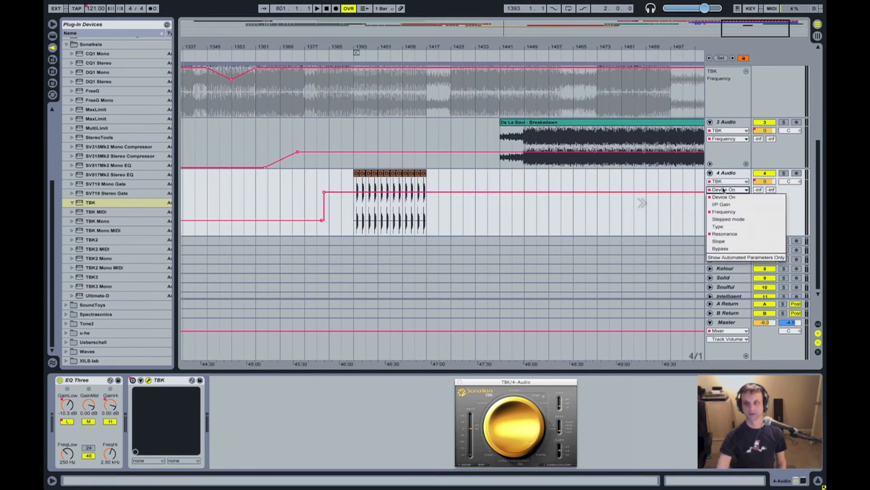
pyautogui.click(724, 212)
pyautogui.click(325, 178)
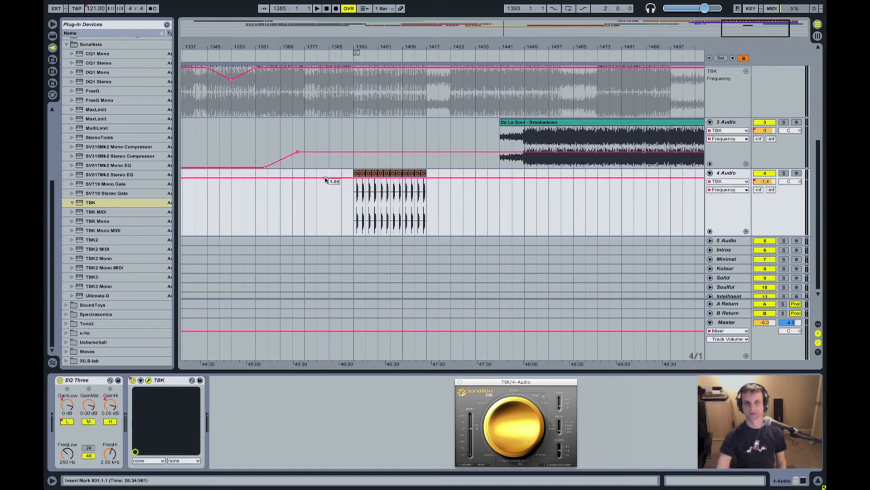
pyautogui.moveTo(339, 180); pyautogui.dragTo(339, 223)
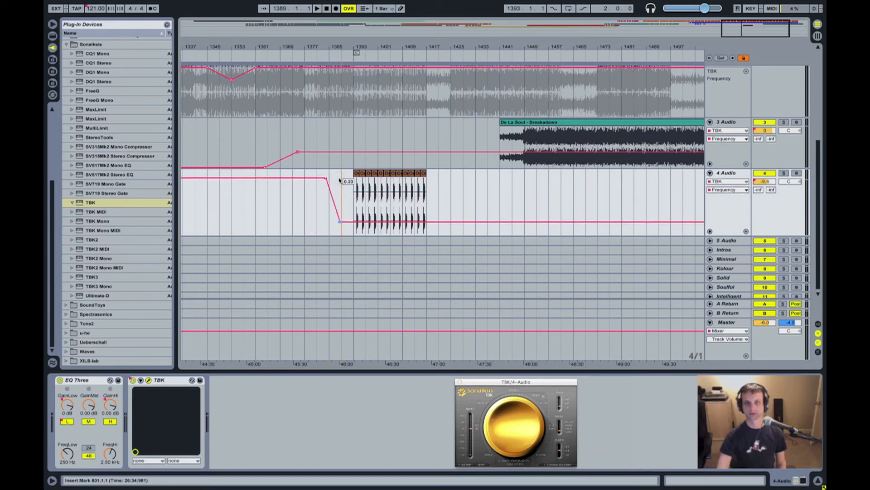
# Play the mix from just before the One Two clips to hear the filtered vocal
pyautogui.scroll(3, 476, 249)
pyautogui.scroll(-3, 476, 248)
pyautogui.press('space')
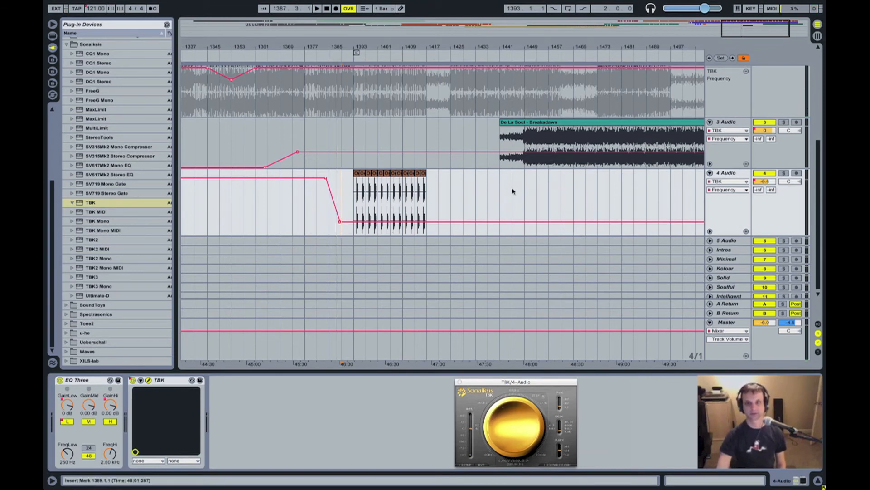
pyautogui.press('space')
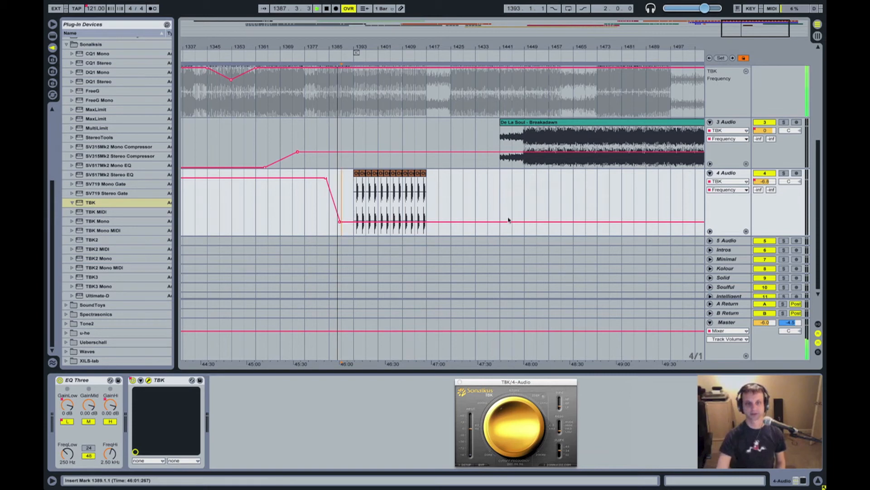
pyautogui.scroll(1, 543, 253)
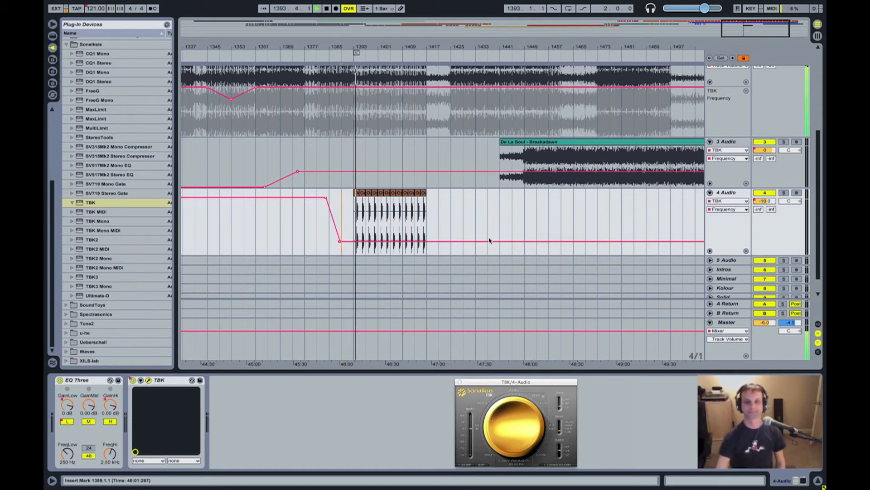
# Raise the low TBK Frequency breakpoint on 4 Audio to about 0.69, shift it to about bar 1391, and resume playback
pyautogui.press('space')
pyautogui.moveTo(340, 241); pyautogui.dragTo(346, 214)
pyautogui.press('space')
# Add a TBK Frequency breakpoint at the first One Two clip and raise the curve gradually to maximum at bar 1417
pyautogui.moveTo(365, 41); pyautogui.dragTo(329, 68)
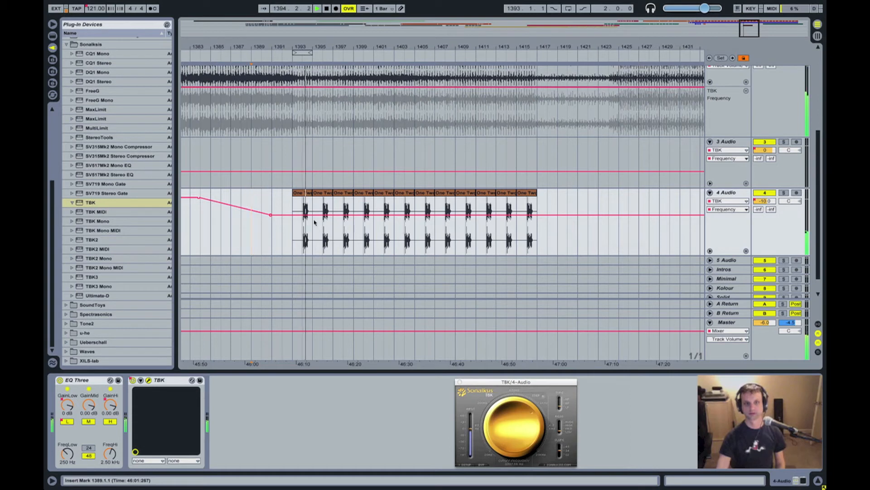
pyautogui.click(295, 216)
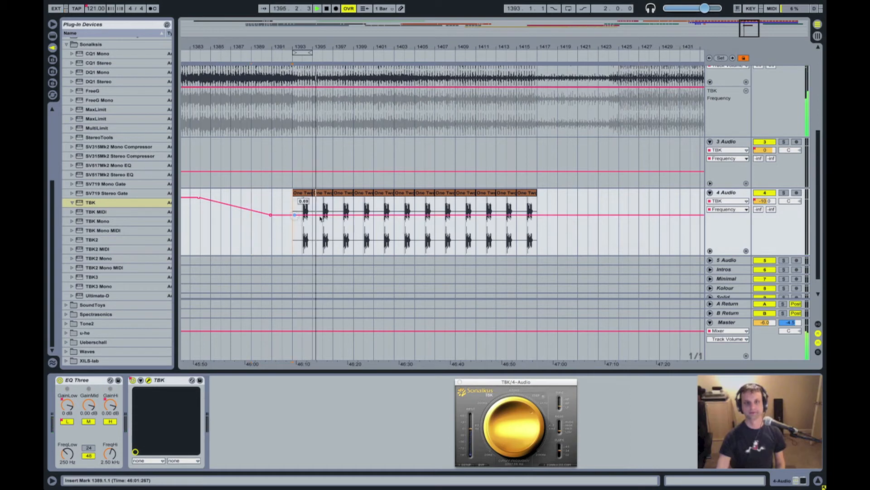
pyautogui.moveTo(537, 215); pyautogui.dragTo(537, 198)
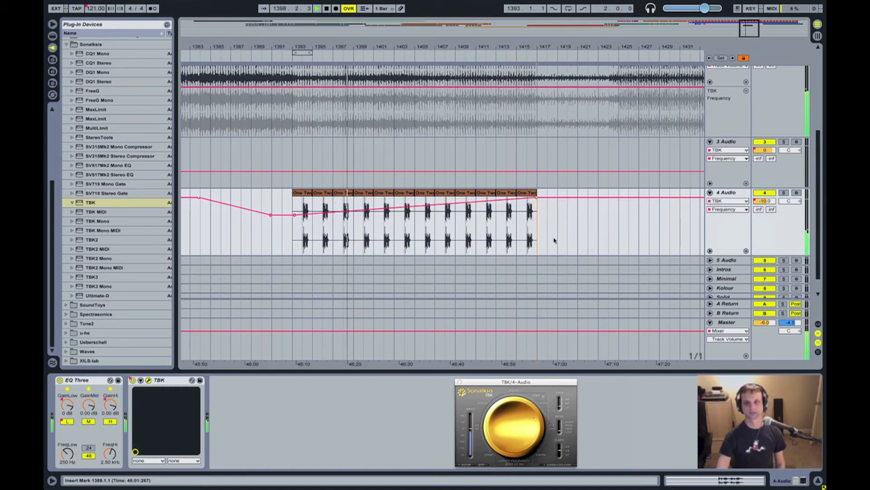
pyautogui.moveTo(415, 46); pyautogui.dragTo(405, 46)
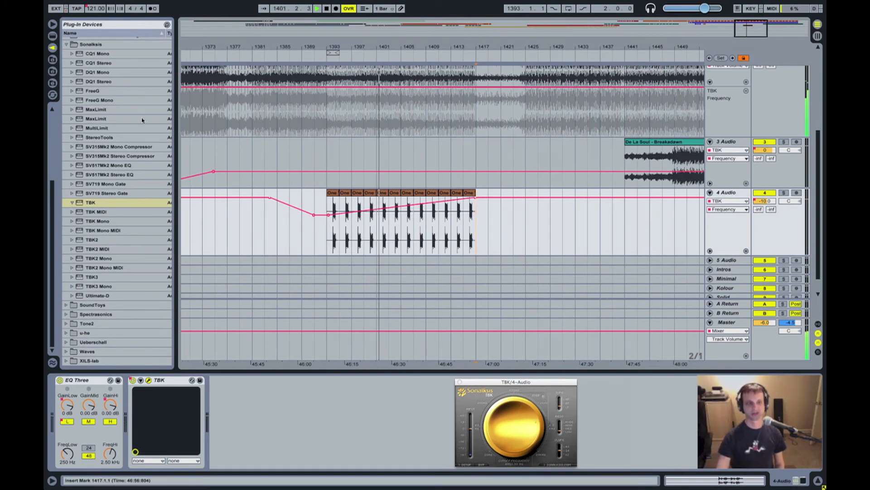
# Look through the plug-in list, switch the browser to Live Devices and expand the Ping Pong Delay presets under Audio Effects
pyautogui.scroll(5, 116, 142)
pyautogui.scroll(-4, 115, 136)
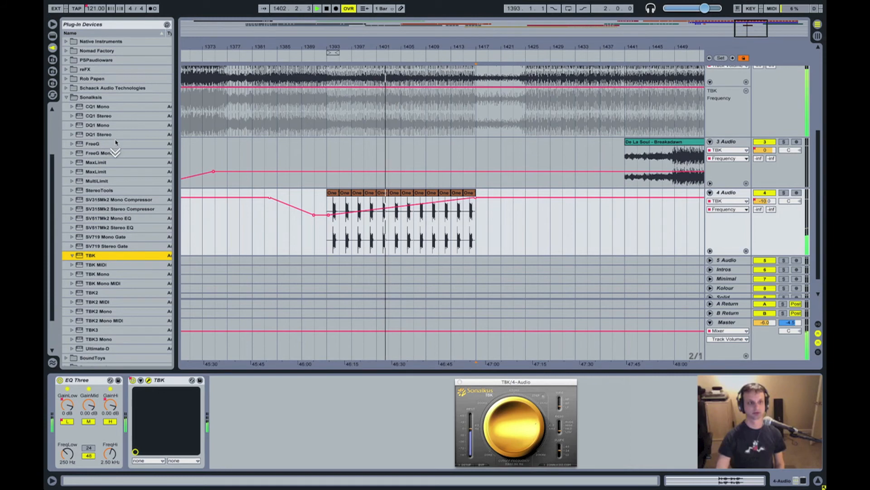
pyautogui.scroll(3, 112, 127)
pyautogui.scroll(-4, 112, 122)
pyautogui.scroll(5, 95, 136)
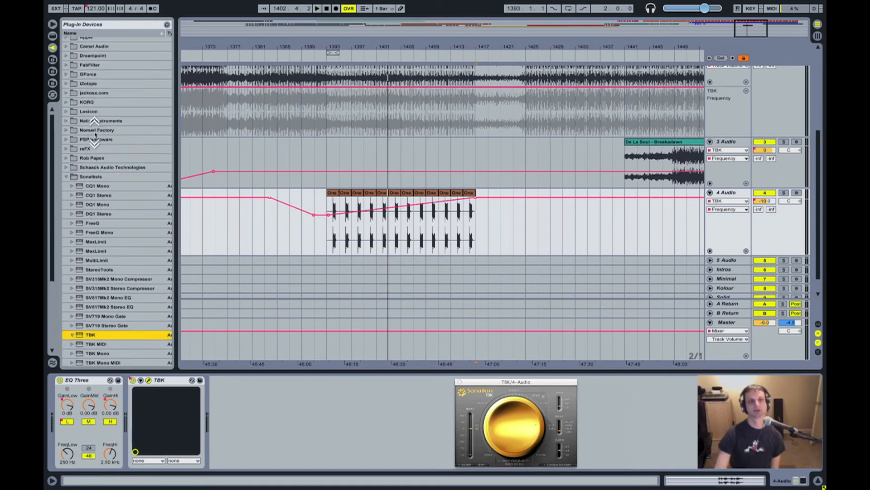
pyautogui.click(52, 36)
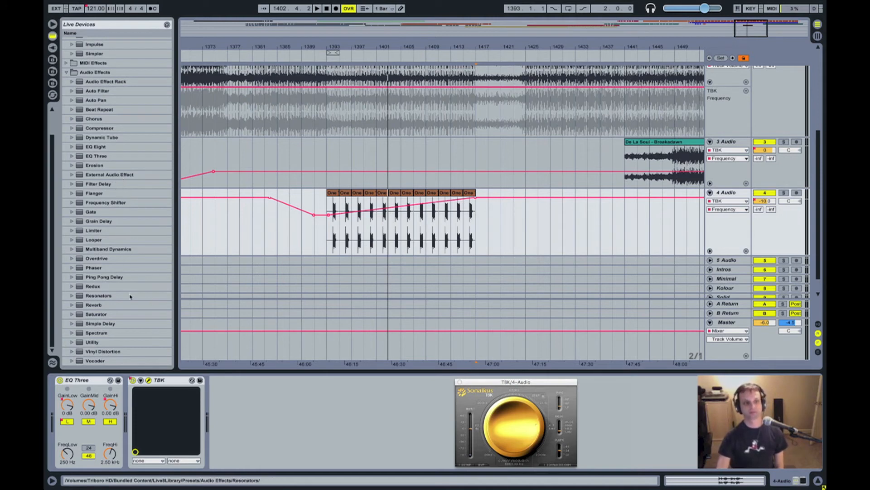
pyautogui.scroll(3, 121, 308)
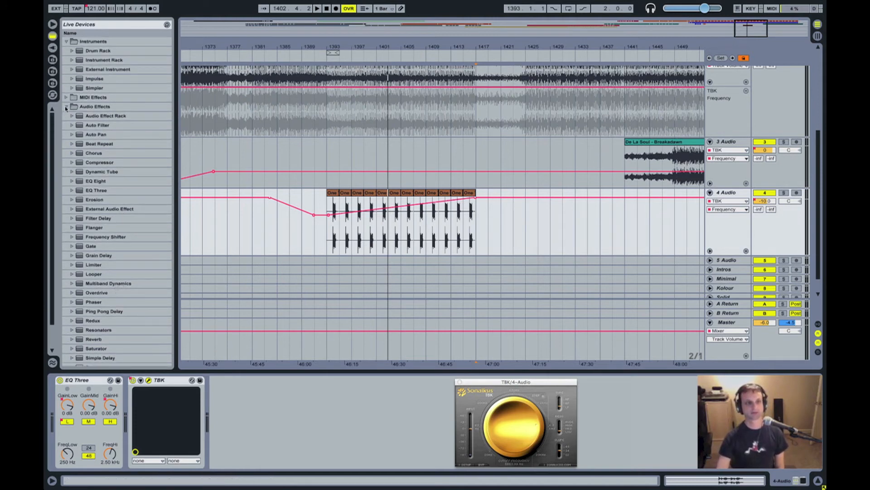
pyautogui.scroll(-3, 98, 186)
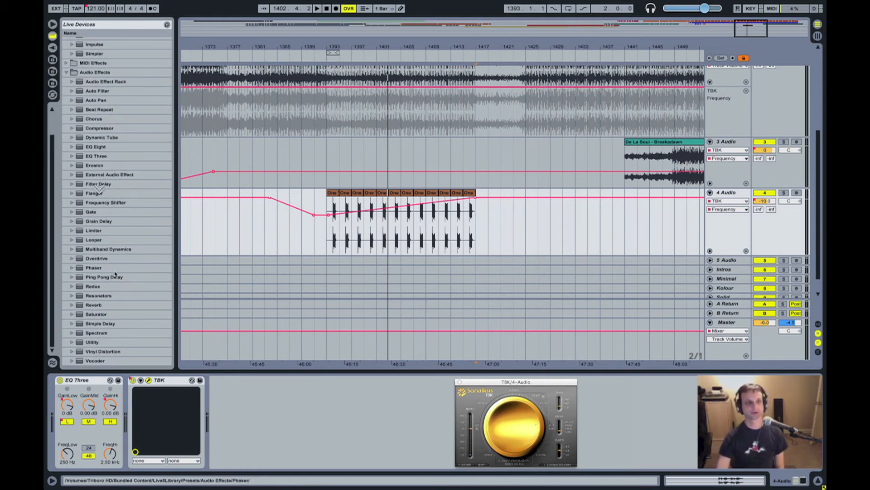
pyautogui.click(72, 277)
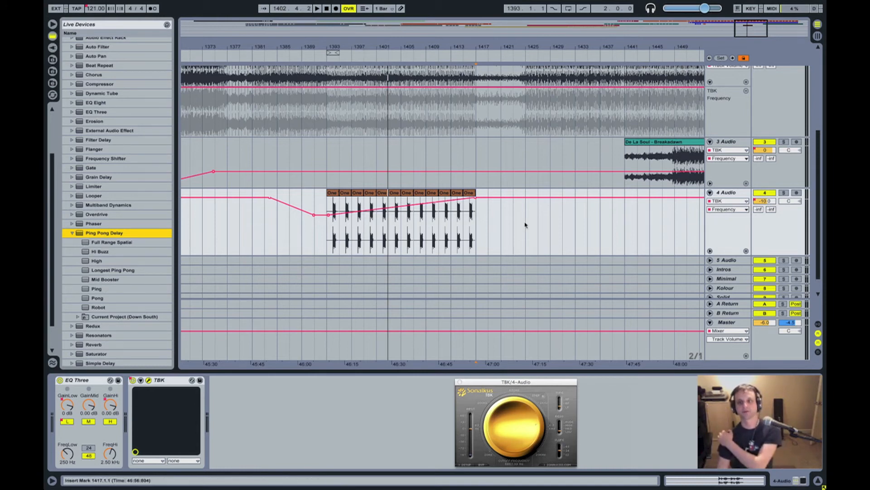
# Load the Full Range Spatial preset of Ping Pong Delay onto the A Return track
pyautogui.scroll(-1, 605, 277)
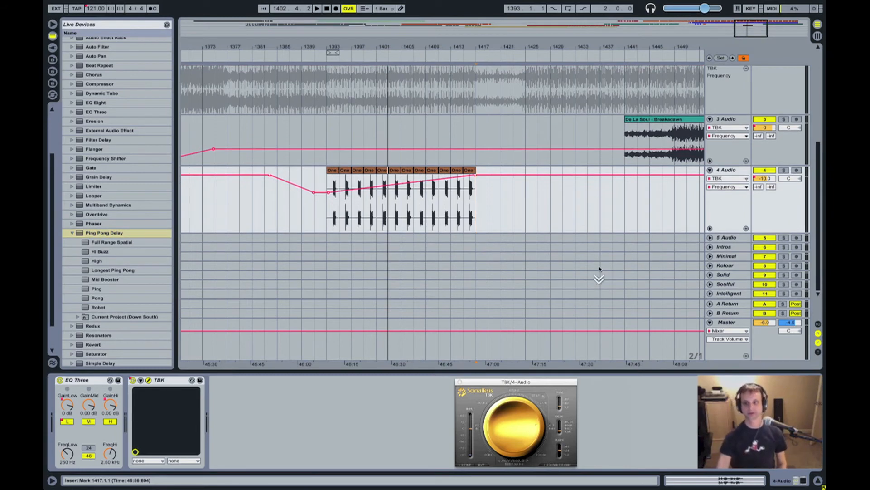
pyautogui.click(729, 304)
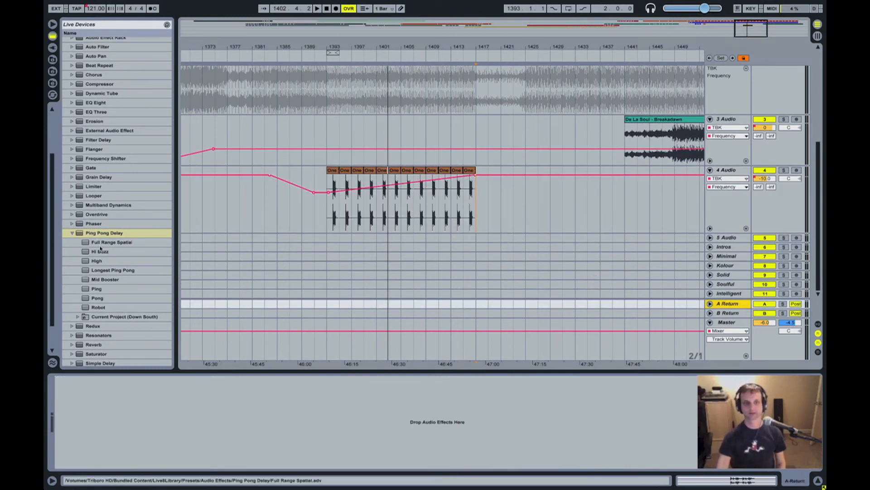
pyautogui.click(730, 179)
pyautogui.click(729, 178)
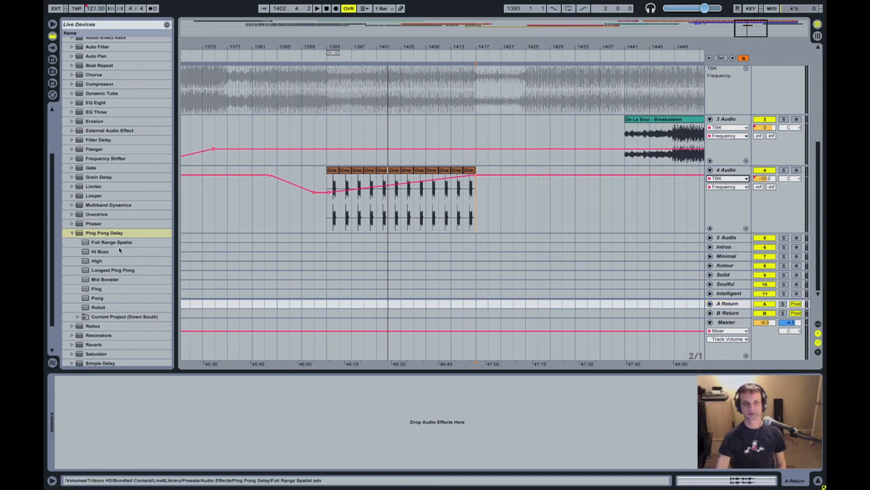
pyautogui.moveTo(84, 243); pyautogui.dragTo(254, 304)
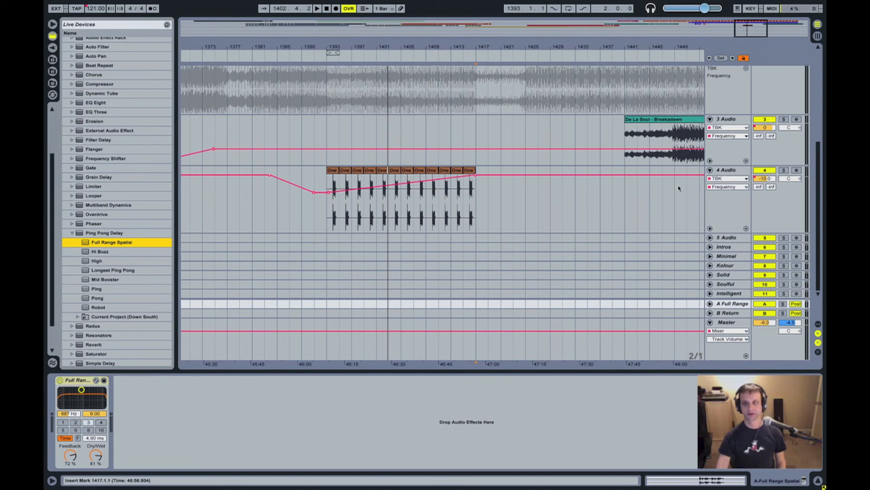
# Show the Mixer automation for the A-Full Range Spatial send on 4 Audio
pyautogui.click(724, 180)
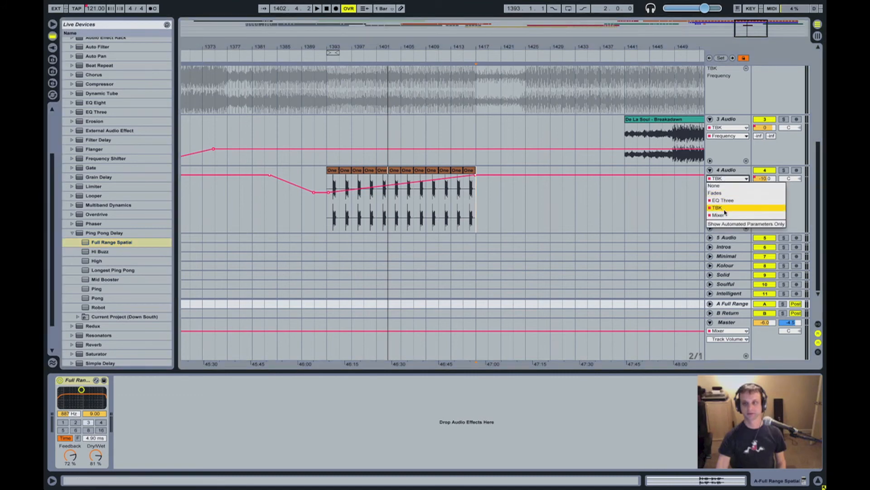
pyautogui.click(725, 209)
pyautogui.click(721, 186)
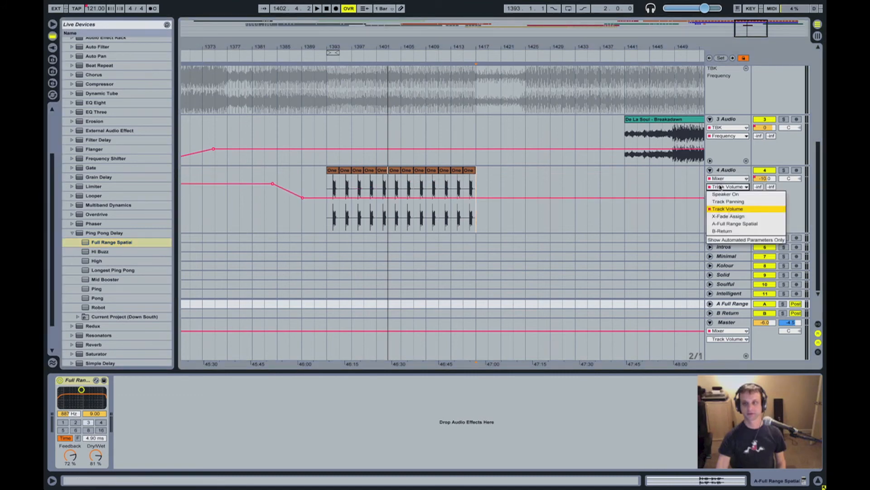
pyautogui.click(724, 224)
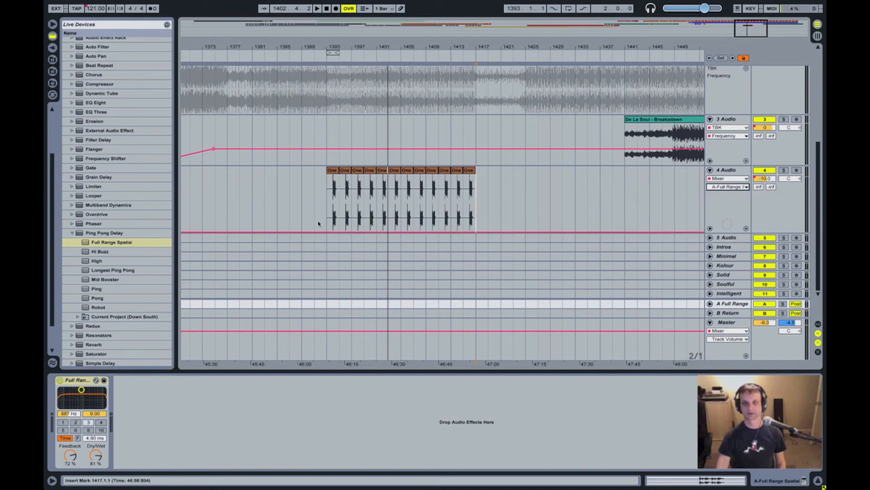
# Ramp the A-Full Range Spatial send automation on 4 Audio up from minimum starting at bar 1377, reaching its plateau before the One Two clips
pyautogui.click(229, 232)
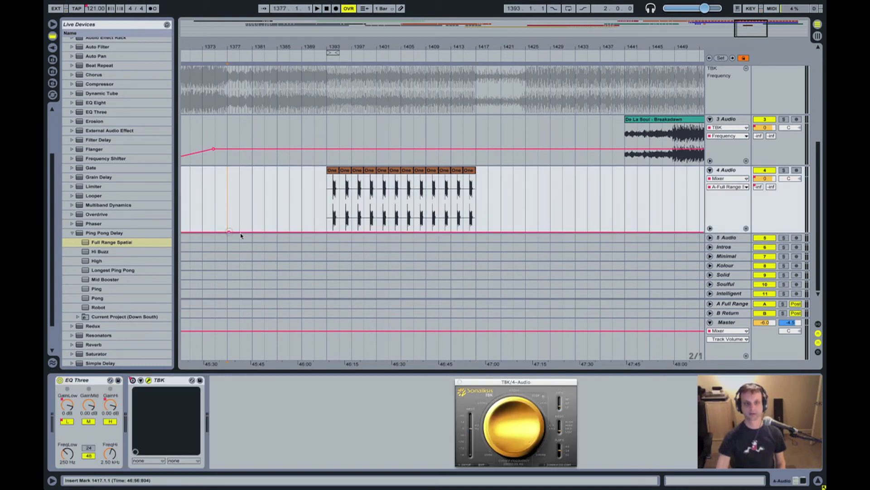
pyautogui.moveTo(242, 233); pyautogui.dragTo(249, 187)
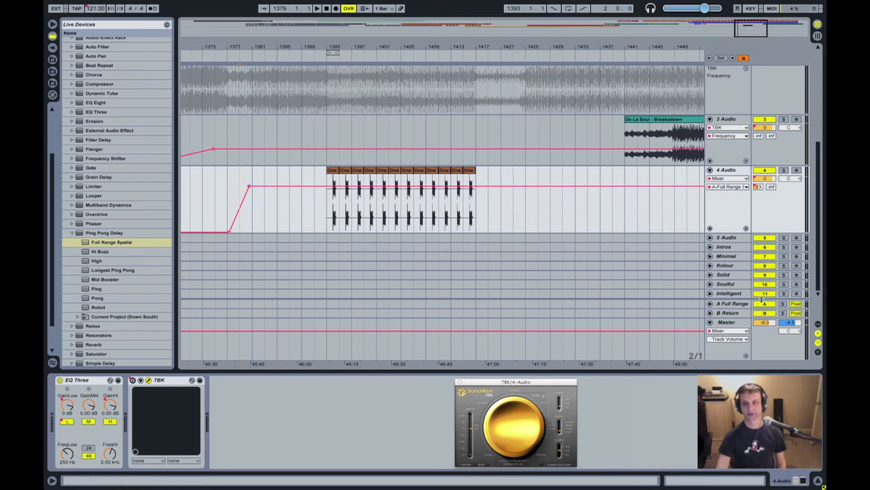
pyautogui.click(724, 306)
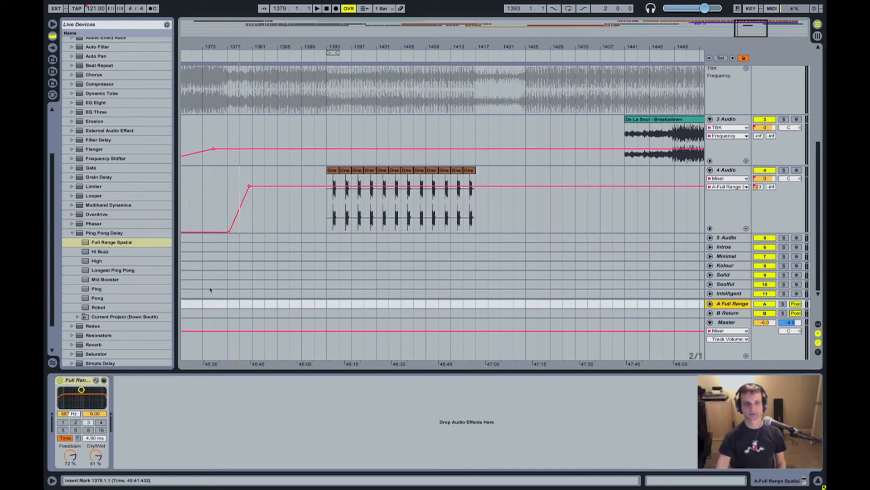
# Play the One Two section from bar 1393 and solo 4 Audio to hear the delay send
pyautogui.click(322, 54)
pyautogui.press('space')
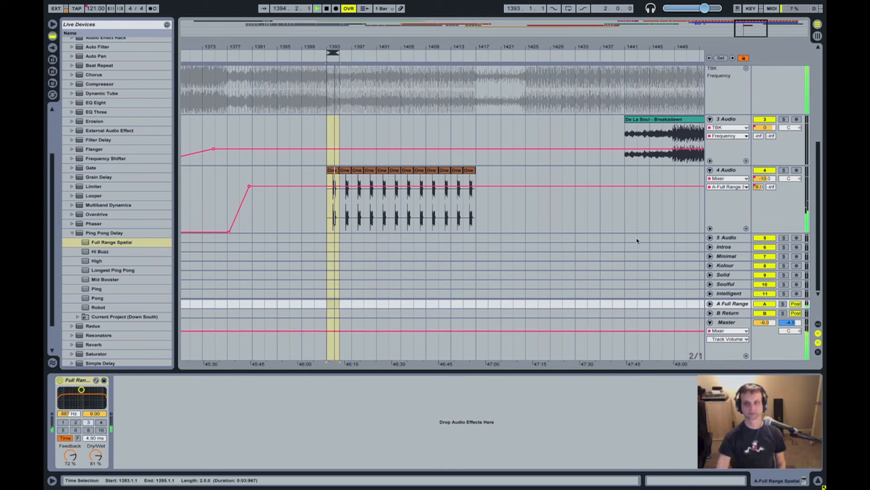
pyautogui.click(733, 304)
pyautogui.press('space')
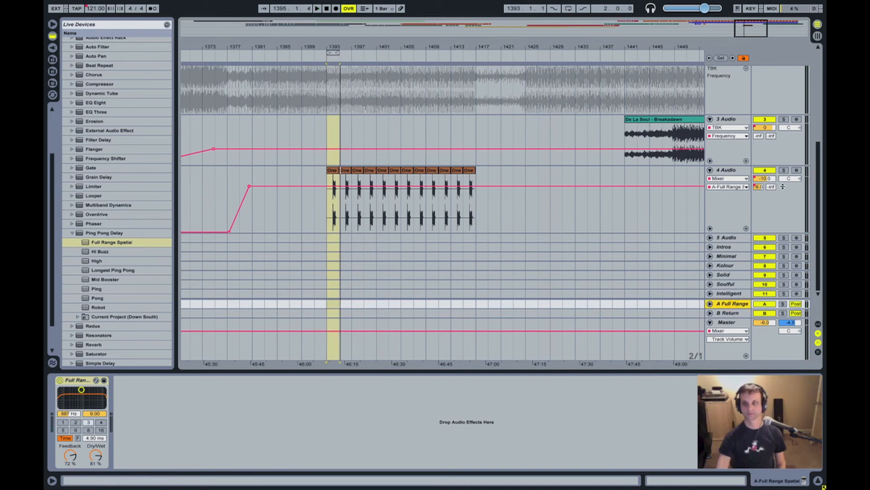
pyautogui.press('space')
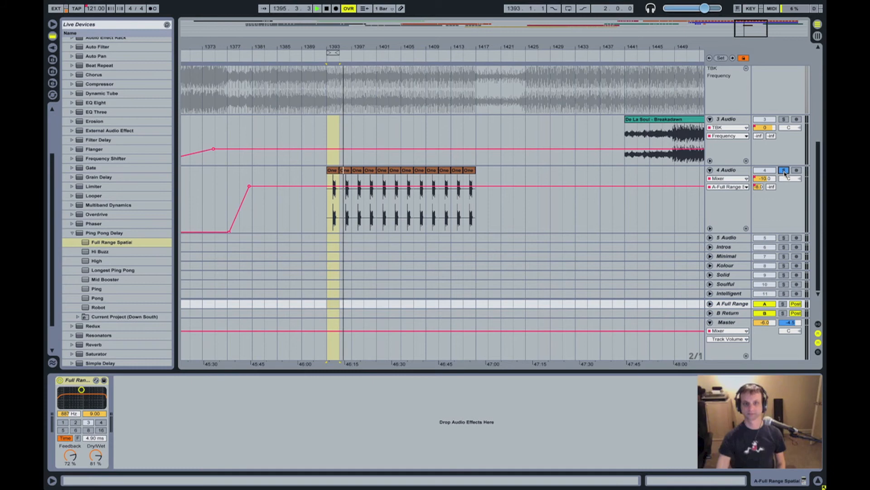
pyautogui.press('space')
# Replace the A Return preset with the default Ping Pong Delay and raise the send automation plateau on 4 Audio to 0.0 dB
pyautogui.moveTo(82, 234); pyautogui.dragTo(73, 396)
pyautogui.press('space')
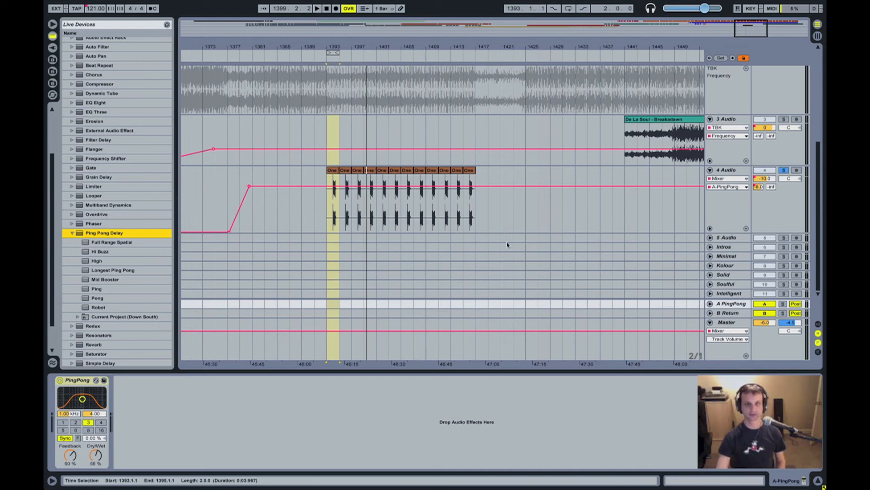
pyautogui.click(784, 171)
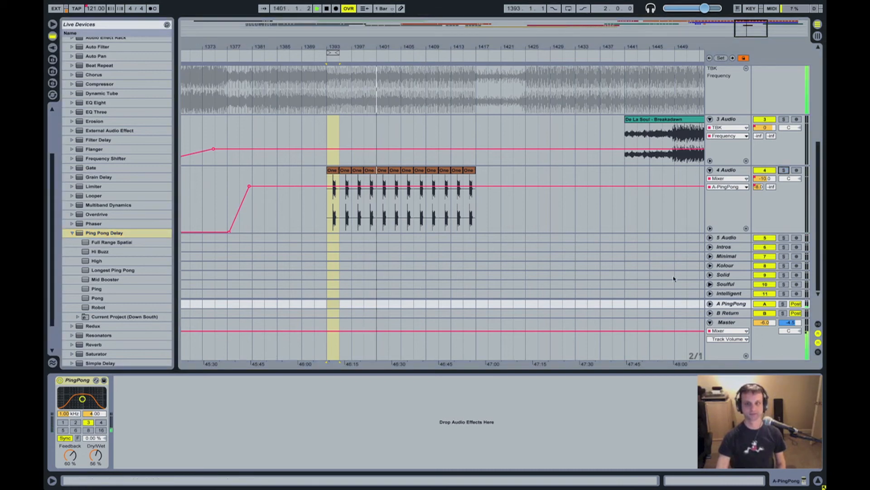
pyautogui.moveTo(249, 187); pyautogui.dragTo(251, 175)
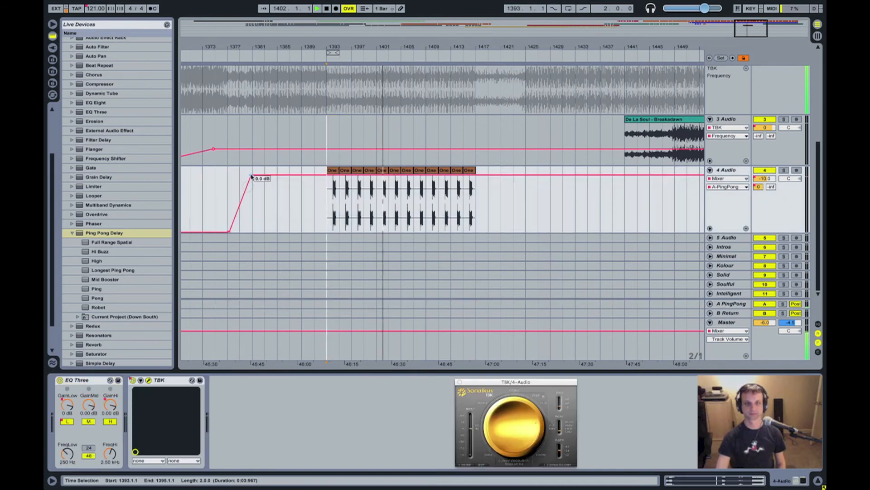
# Load the Classical Compression compressor preset after the delay on the A Return track and set its threshold to -17.5 dB
pyautogui.click(732, 304)
pyautogui.scroll(5, 138, 157)
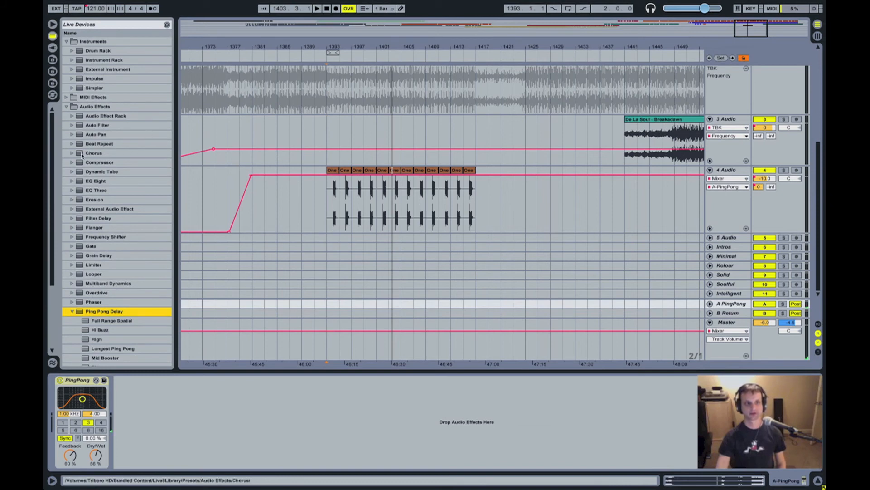
pyautogui.click(71, 163)
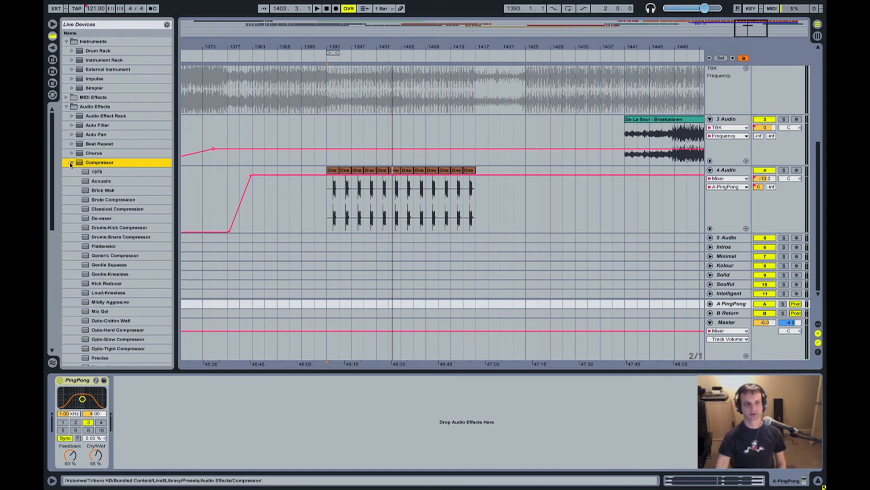
pyautogui.scroll(-3, 100, 201)
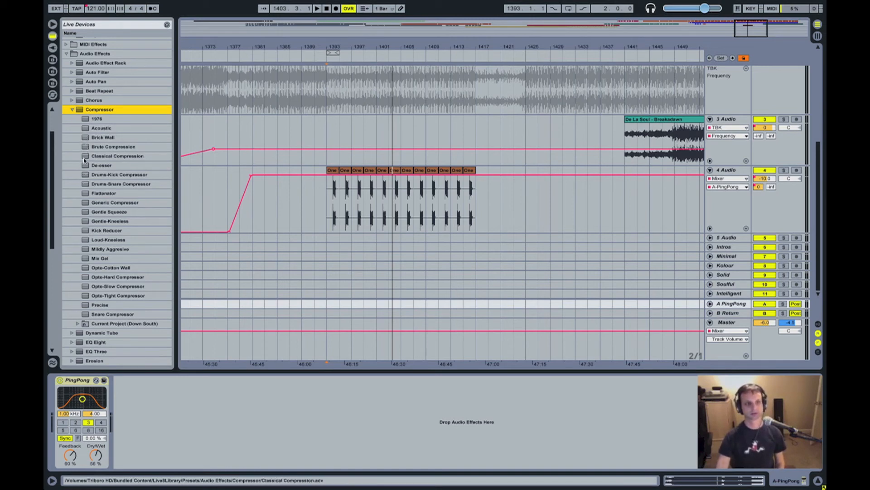
pyautogui.moveTo(84, 157); pyautogui.dragTo(172, 399)
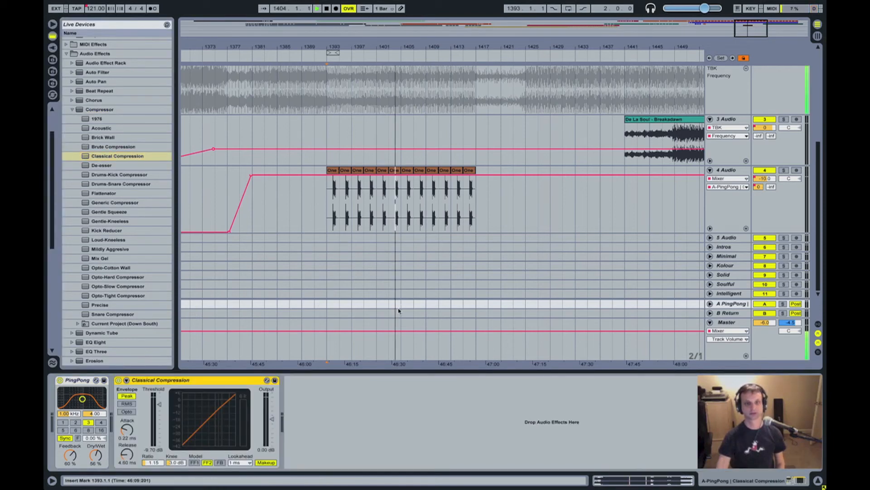
pyautogui.moveTo(158, 407)
pyautogui.mouseDown()
pyautogui.moveTo(158, 419)
pyautogui.moveTo(157, 409)
pyautogui.mouseUp()
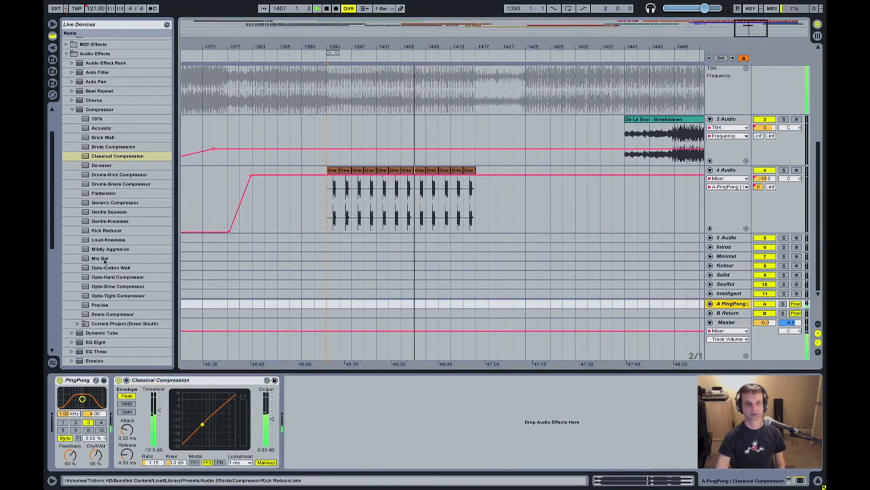
# Load the High preset of Ping Pong Delay onto the A Return track
pyautogui.scroll(-10, 108, 273)
pyautogui.scroll(-3, 108, 273)
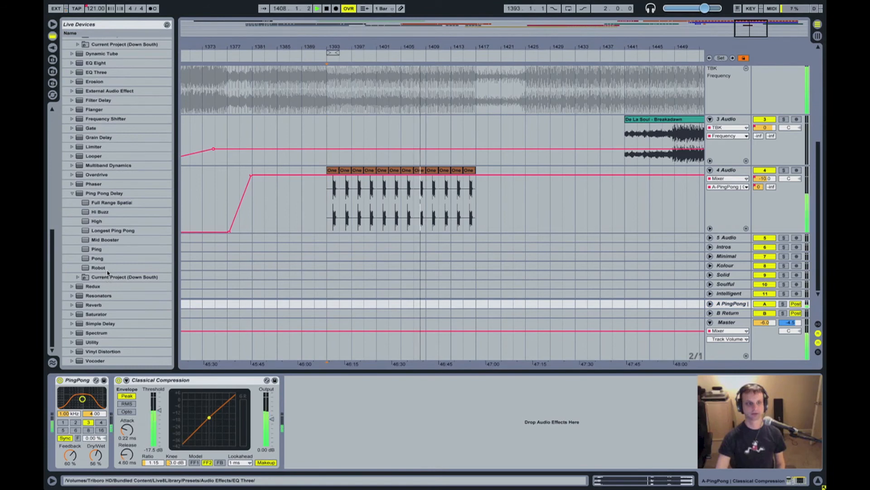
pyautogui.doubleClick(85, 222)
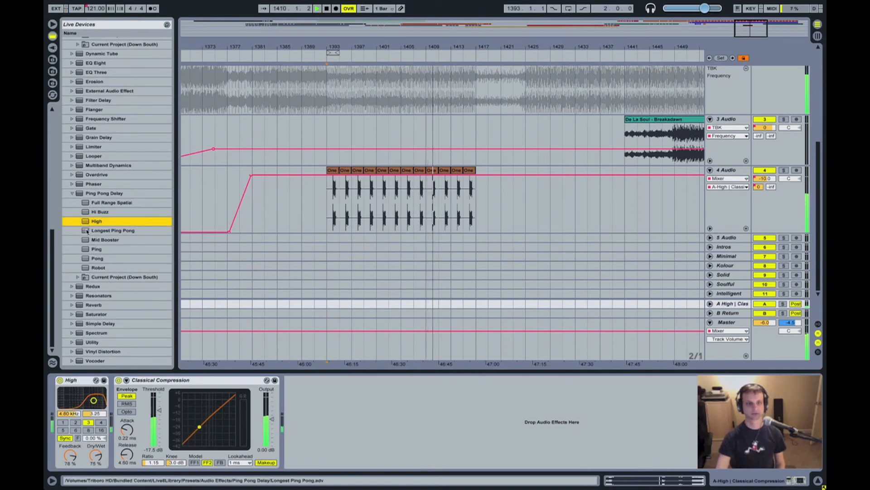
# Select all the One Two clips on 4 Audio and loop playback over bars 1393 to 1417
pyautogui.click(333, 174)
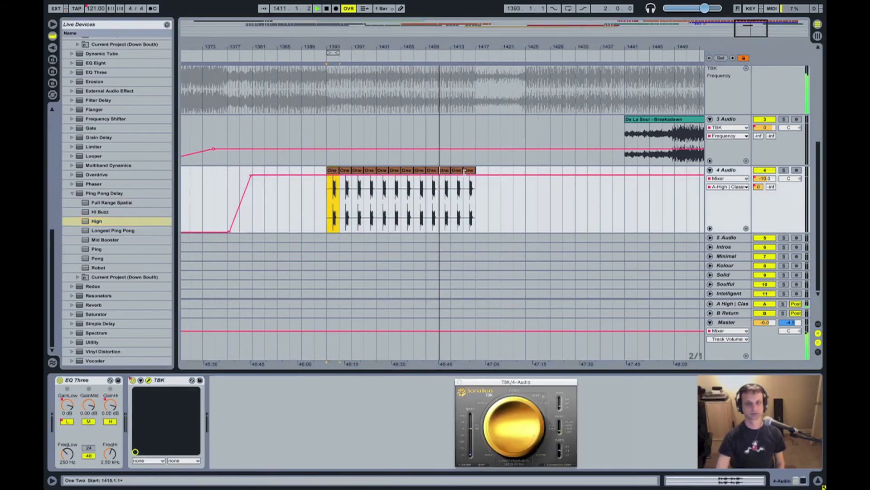
pyautogui.keyDown('shift'); pyautogui.click(464, 174); pyautogui.keyUp('shift')
pyautogui.press('super+l')
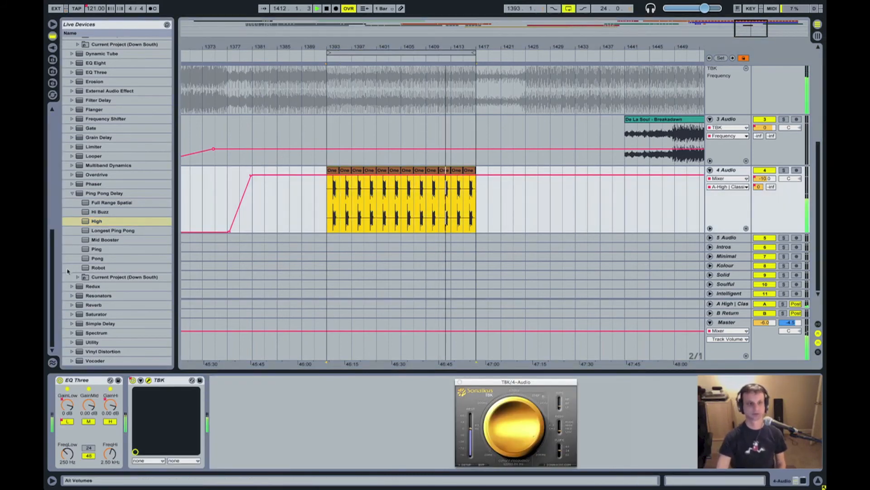
# Try the Longest Ping Pong, Mid Booster, Ping and Pong presets of Ping Pong Delay in turn on the A Return track
pyautogui.click(614, 304)
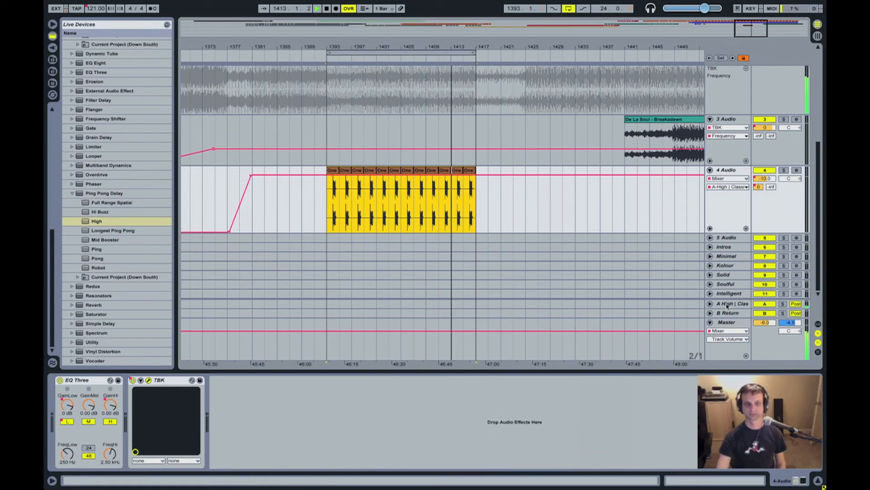
pyautogui.doubleClick(104, 230)
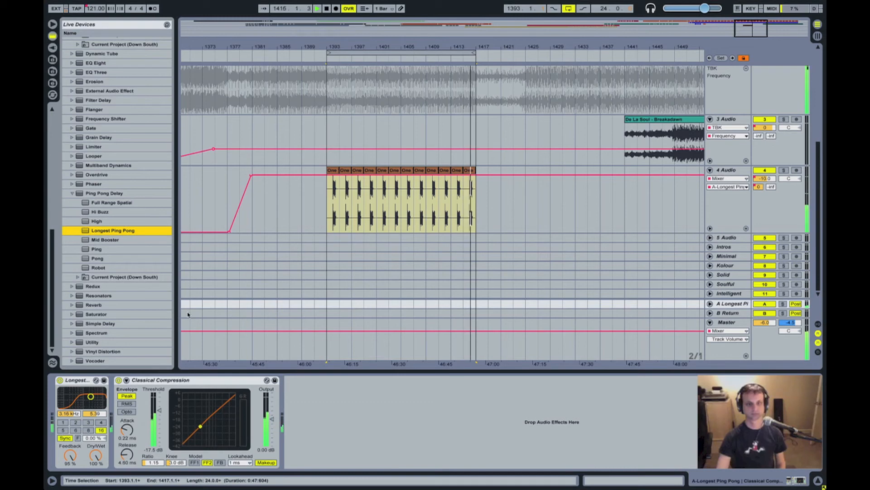
pyautogui.doubleClick(85, 242)
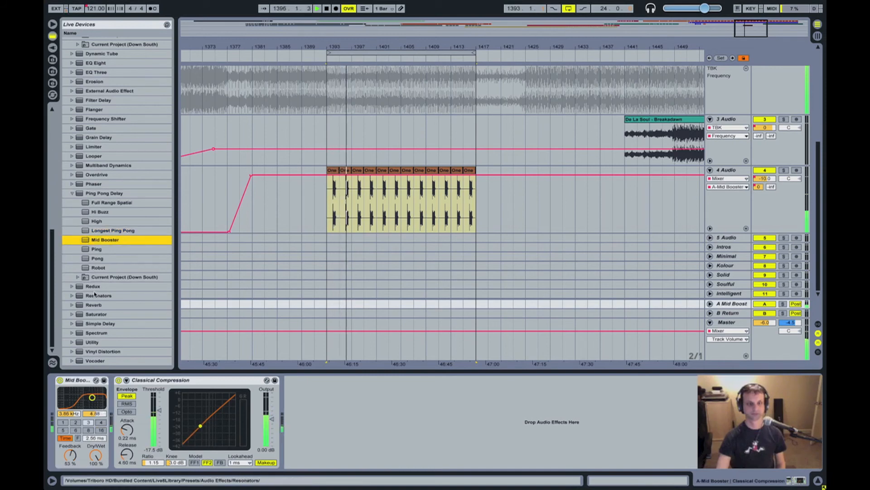
pyautogui.press('Down')
pyautogui.press('Return')
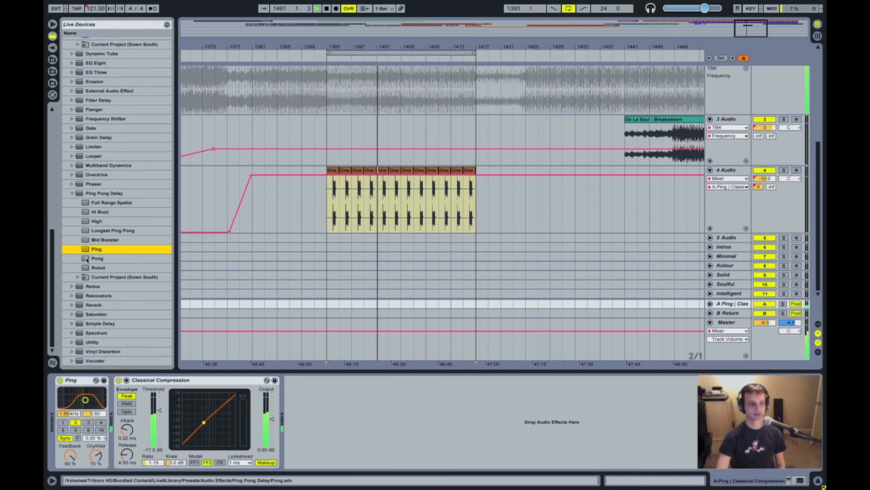
pyautogui.click(86, 259)
pyautogui.moveTo(85, 412); pyautogui.dragTo(86, 414)
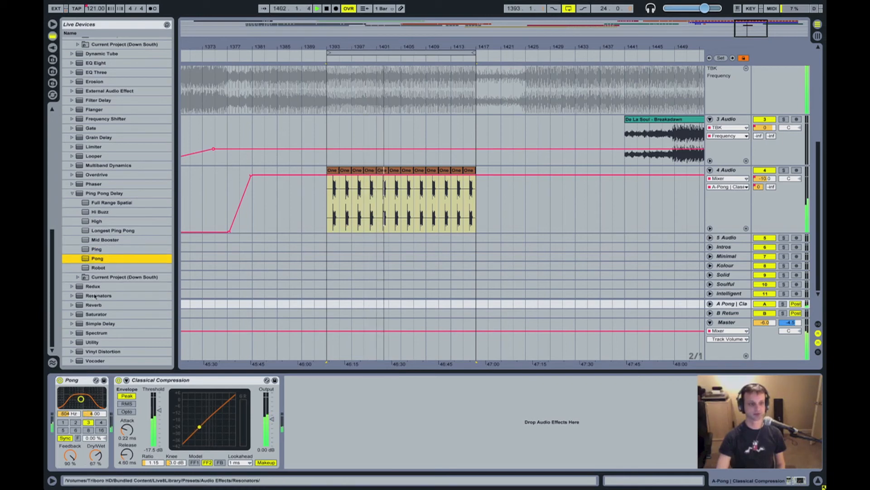
pyautogui.click(87, 268)
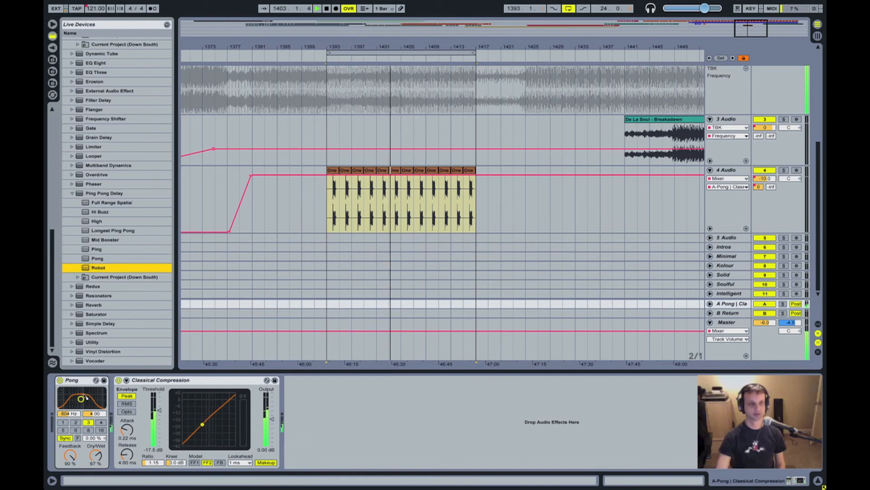
# Load the Ping preset of Ping Pong Delay onto the A Return track and lower its feedback to 23%
pyautogui.click(88, 249)
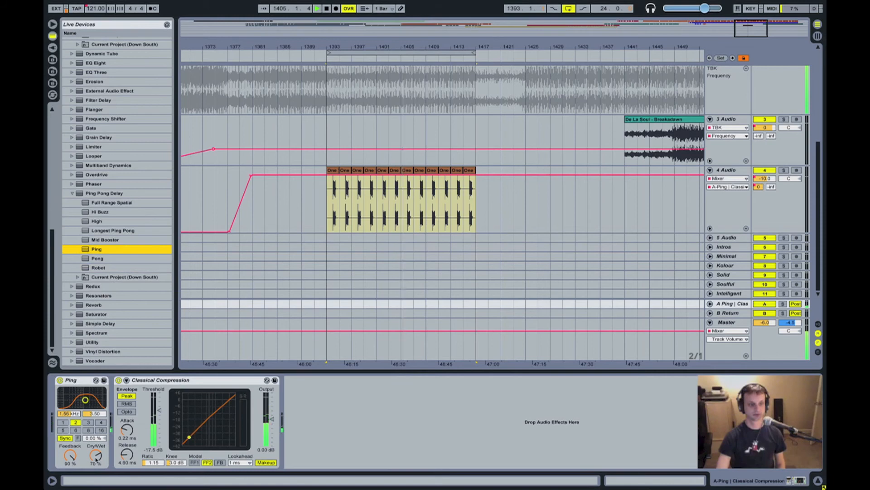
pyautogui.moveTo(70, 455); pyautogui.dragTo(70, 457)
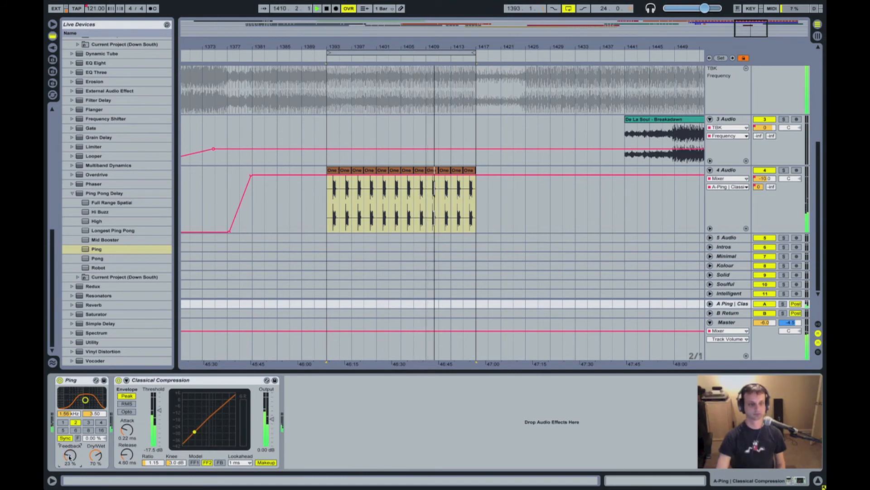
# Set the Ping delay's feedback to 72% and readjust the send automation plateau on 4 Audio to a level below 0 dB
pyautogui.click(249, 180)
pyautogui.moveTo(249, 179); pyautogui.dragTo(245, 204)
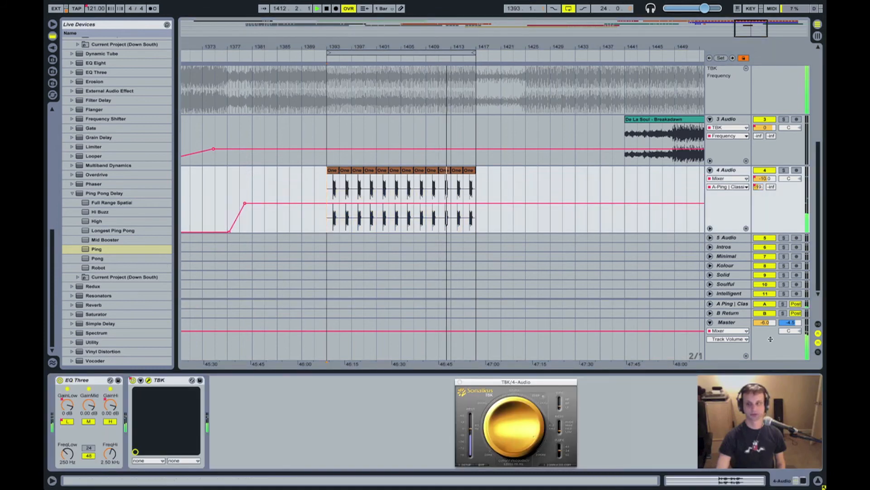
pyautogui.click(747, 306)
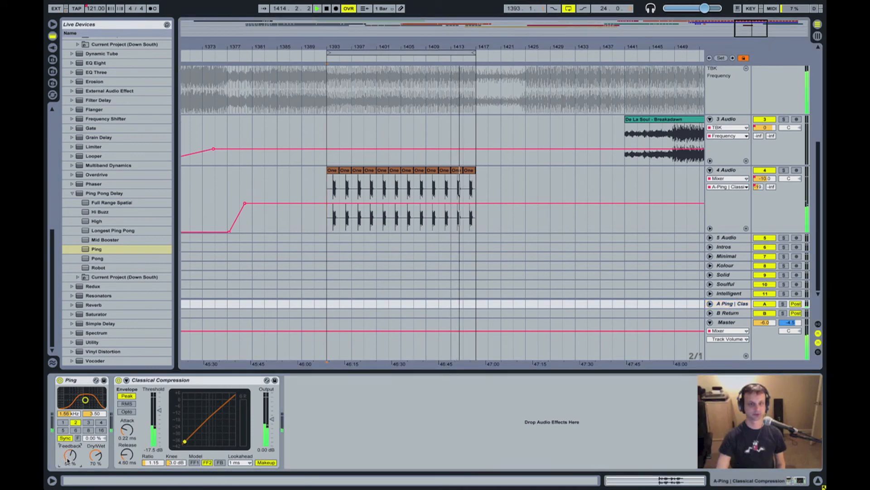
pyautogui.moveTo(68, 460); pyautogui.dragTo(67, 454)
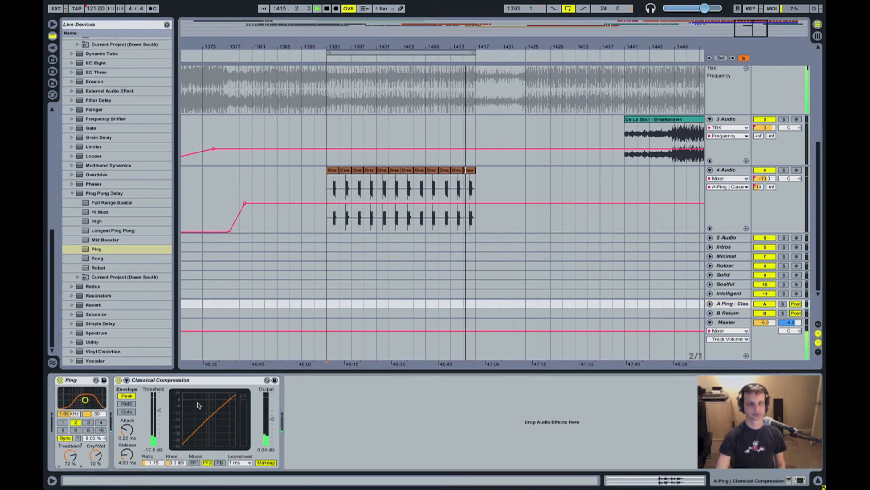
pyautogui.moveTo(241, 205)
pyautogui.mouseDown()
pyautogui.moveTo(244, 190)
pyautogui.moveTo(244, 205)
pyautogui.mouseUp()
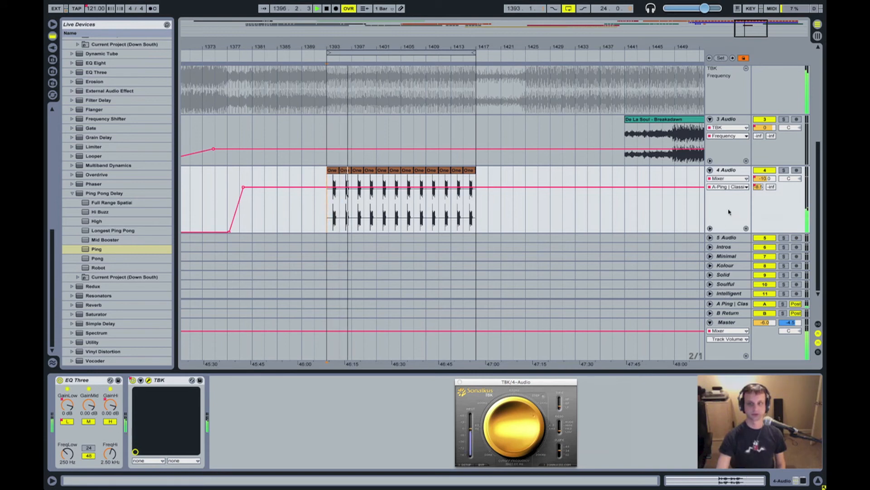
pyautogui.click(710, 229)
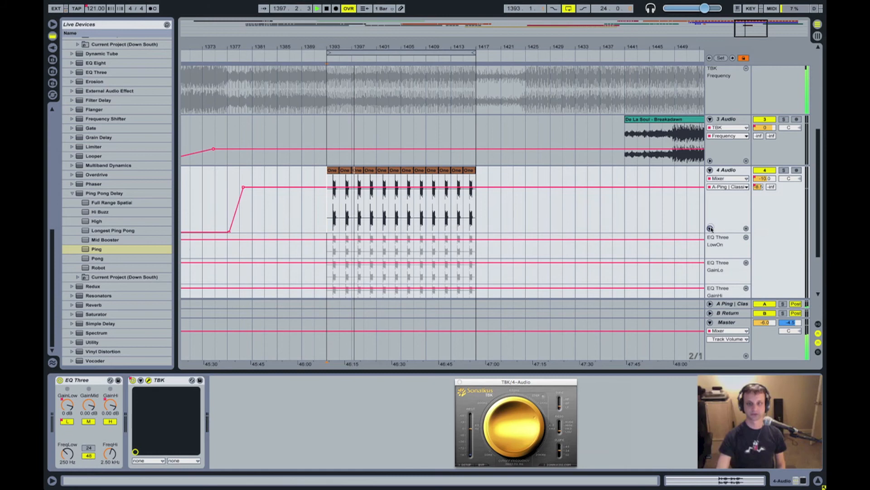
pyautogui.scroll(-1, 743, 229)
pyautogui.click(746, 227)
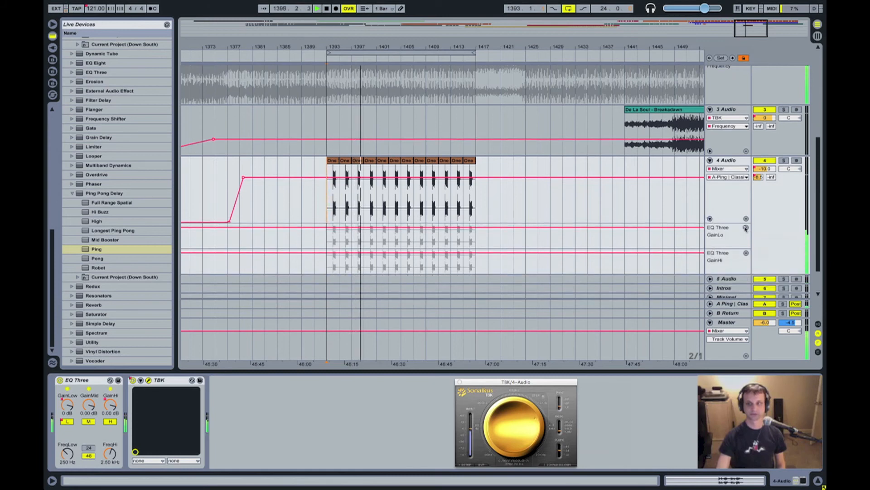
pyautogui.click(747, 227)
pyautogui.click(746, 228)
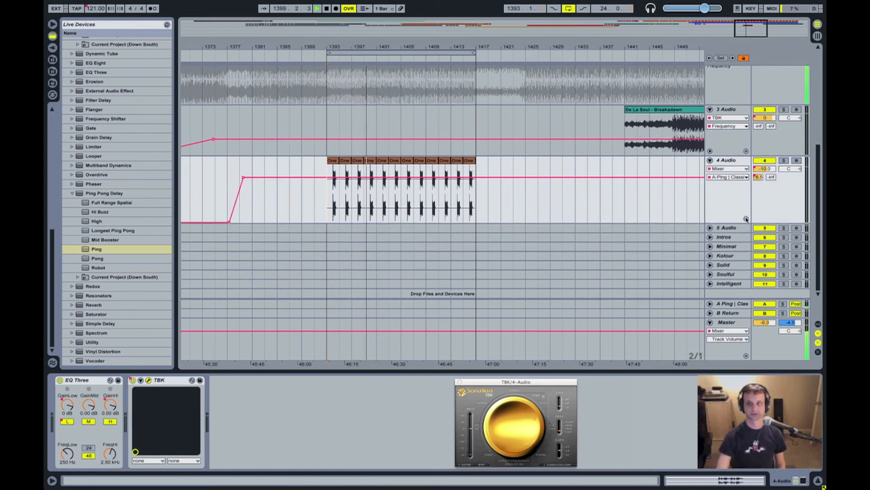
# Move the Ping send automation on 4 Audio into its own lane and show TBK Frequency automation on the main lane
pyautogui.click(746, 218)
pyautogui.click(732, 169)
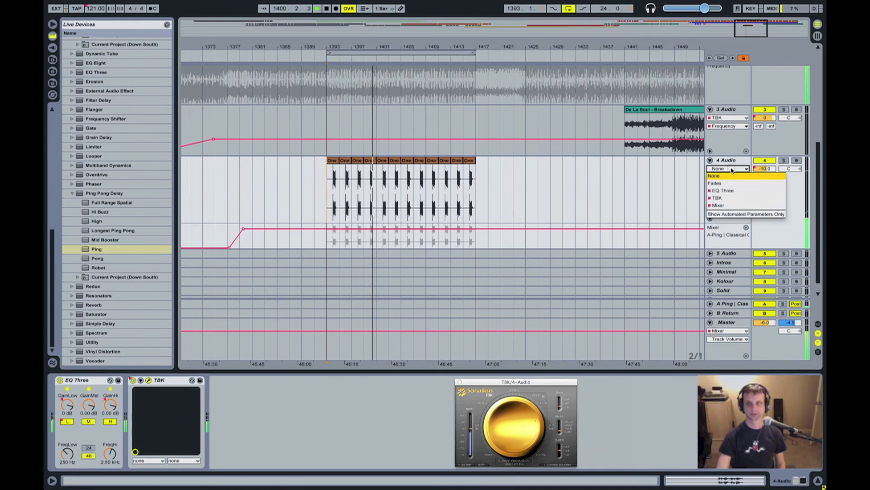
pyautogui.click(729, 194)
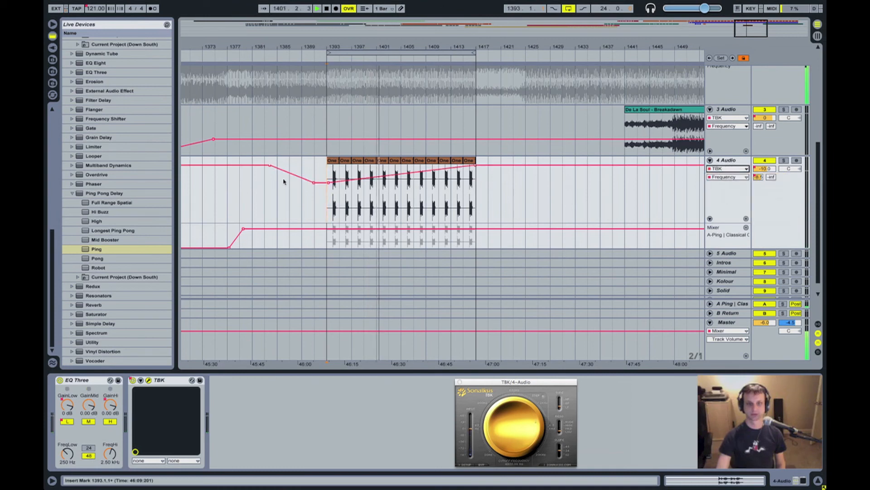
# Raise the TBK Frequency point at the start of the One Two clips to the line's upper level and set the Ping delay's feedback to 79%
pyautogui.moveTo(329, 182); pyautogui.dragTo(329, 165)
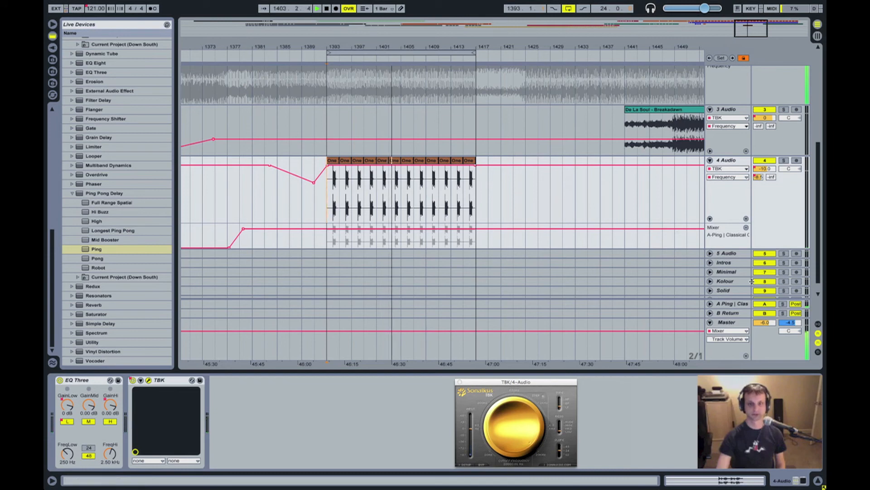
pyautogui.click(726, 304)
pyautogui.moveTo(70, 455); pyautogui.dragTo(70, 460)
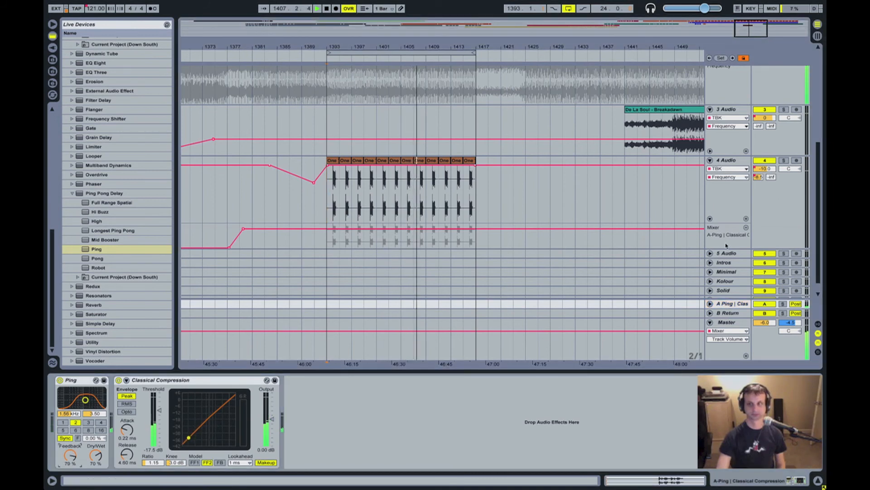
# Raise the Ping send automation plateau on 4 Audio to -4.0 dB and set the Ping delay's feedback to 66%
pyautogui.moveTo(243, 229); pyautogui.dragTo(244, 231)
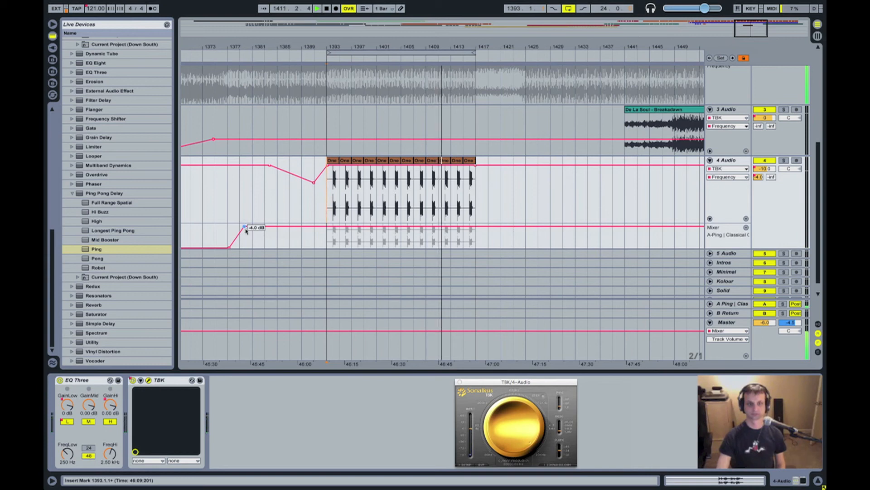
pyautogui.click(719, 305)
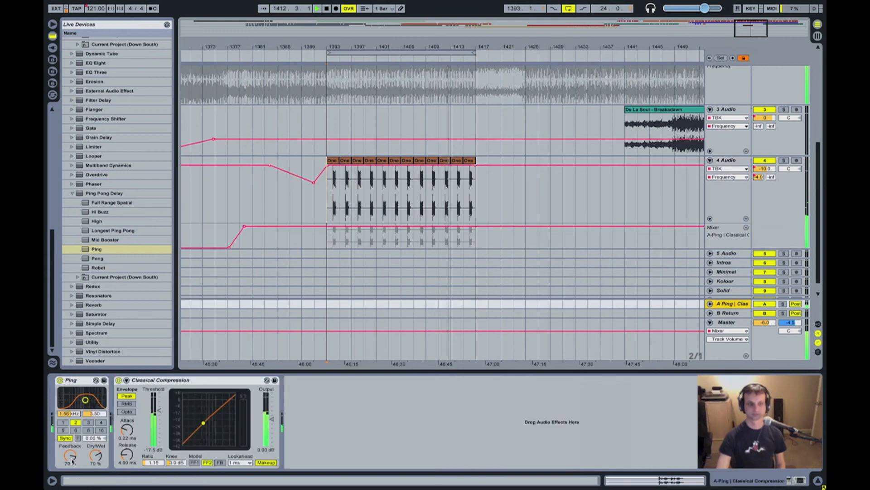
pyautogui.moveTo(72, 461); pyautogui.dragTo(74, 455)
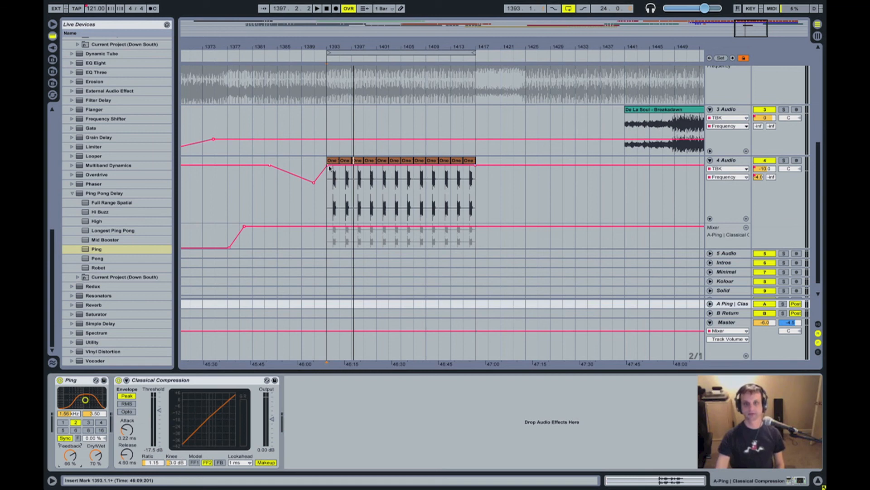
# Lower the TBK Frequency point at the start of the One Two clips and play the section with looping off
pyautogui.moveTo(329, 166); pyautogui.dragTo(327, 210)
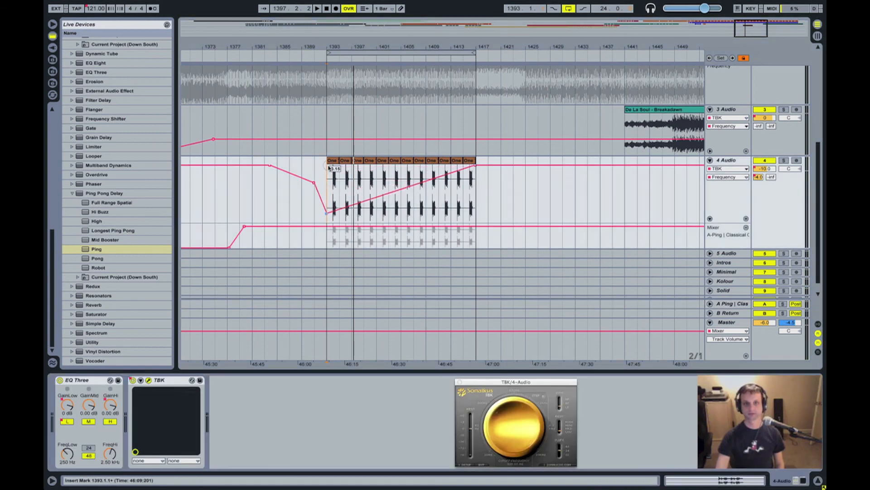
pyautogui.press('space')
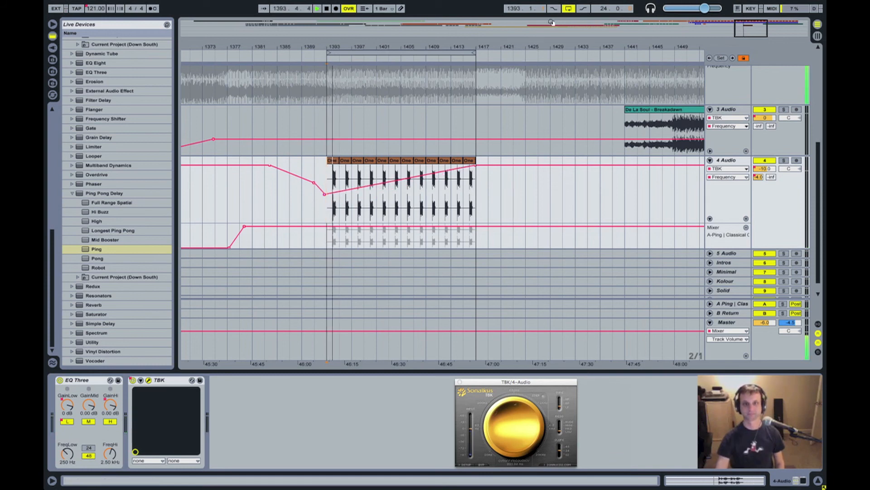
pyautogui.click(568, 9)
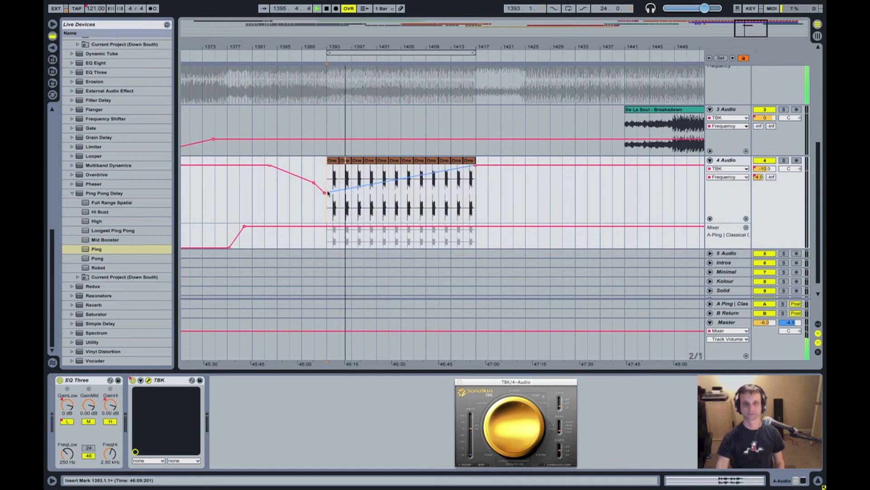
pyautogui.scroll(2, 523, 224)
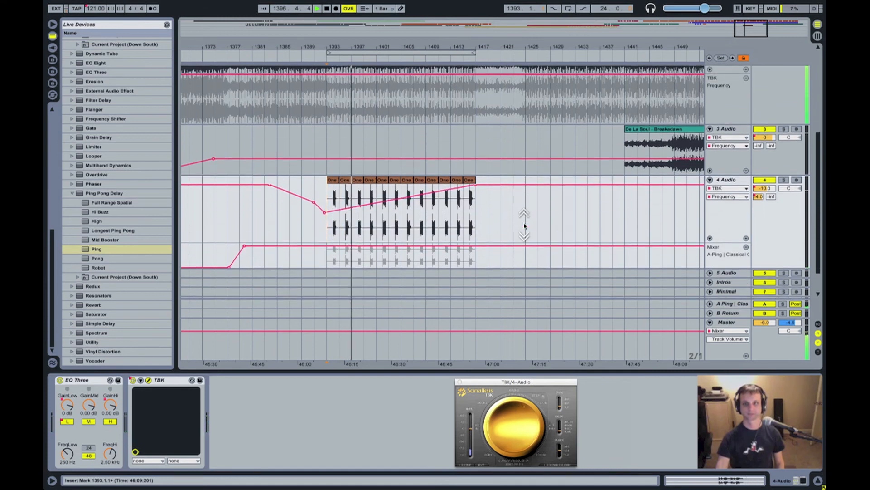
pyautogui.scroll(-1, 524, 225)
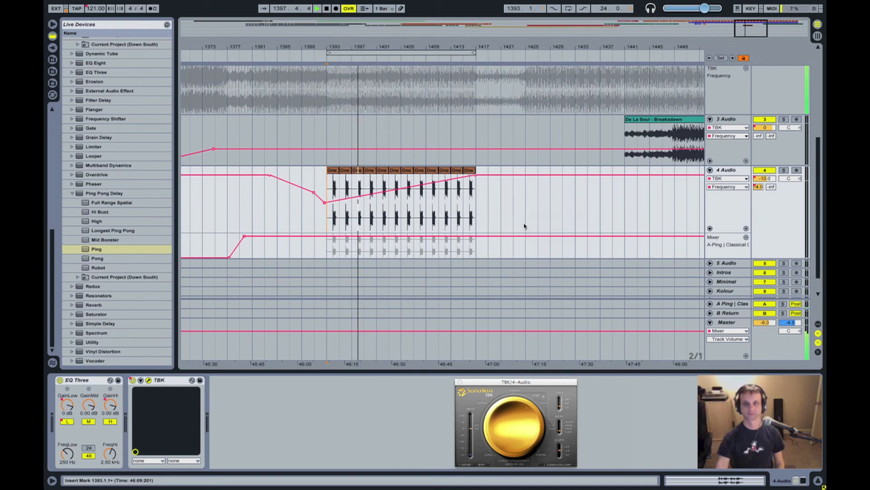
pyautogui.scroll(2, 522, 227)
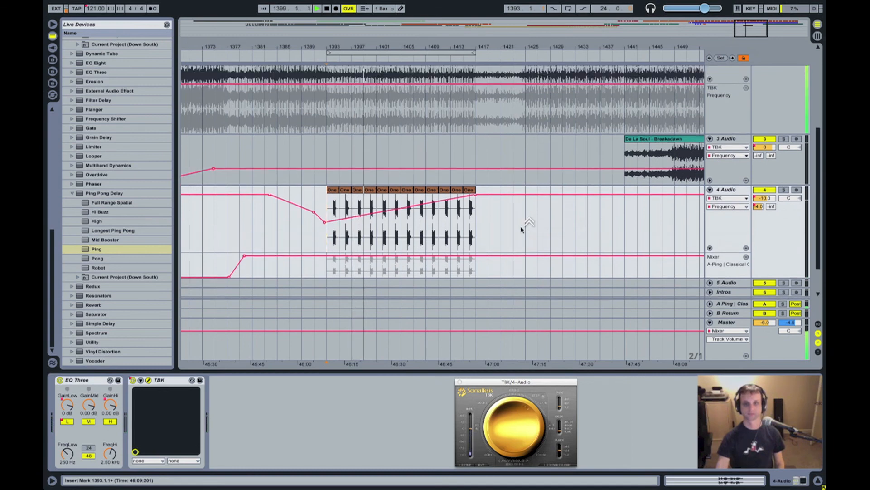
pyautogui.scroll(6, 521, 228)
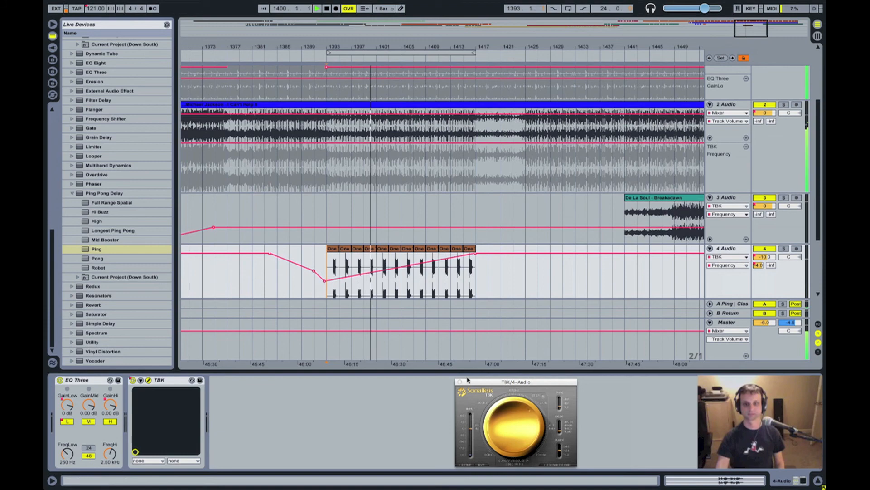
pyautogui.scroll(-6, 515, 269)
pyautogui.scroll(-3, 515, 268)
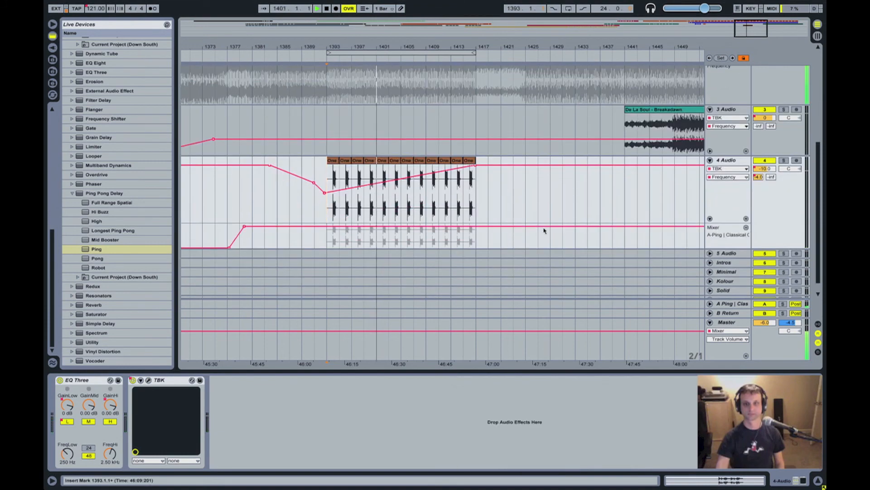
# Dip the Ping send automation on 4 Audio just before the first One Two clip, ramping back to -4.0 dB near bar 1401, and play it
pyautogui.click(380, 227)
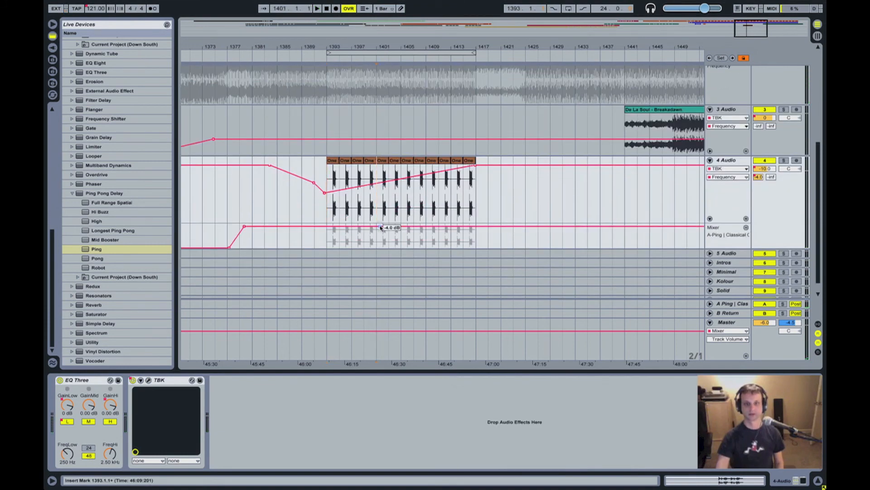
pyautogui.click(315, 227)
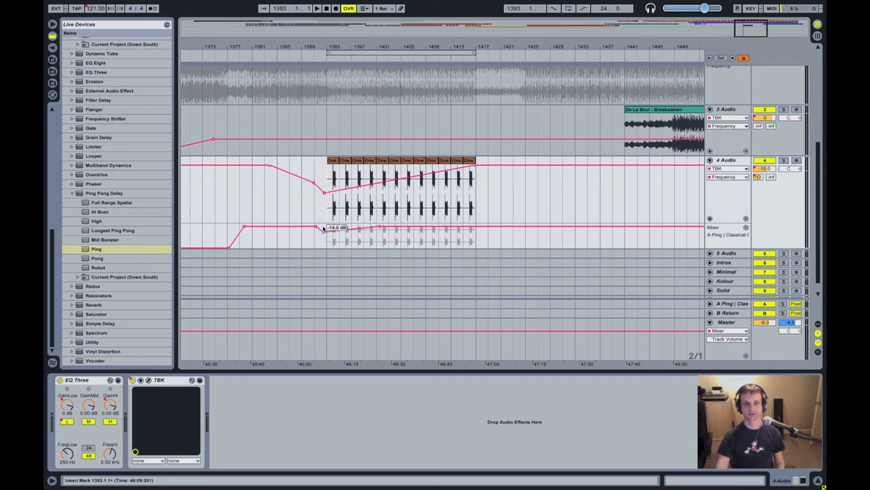
pyautogui.click(313, 59)
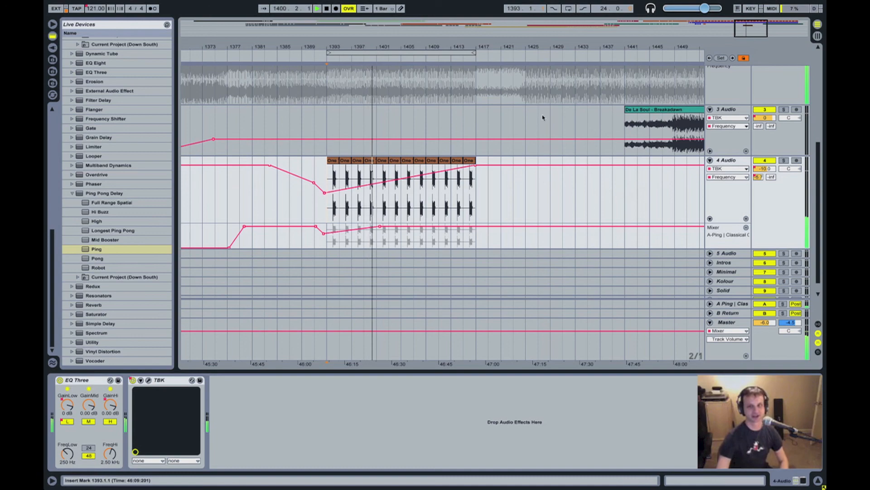
# Lengthen the Ping send ramp on 4 Audio by adding a -4.0 dB point near bar 1404 and removing the one near bar 1401
pyautogui.moveTo(522, 46)
pyautogui.mouseDown()
pyautogui.moveTo(502, 47)
pyautogui.moveTo(525, 47)
pyautogui.mouseUp()
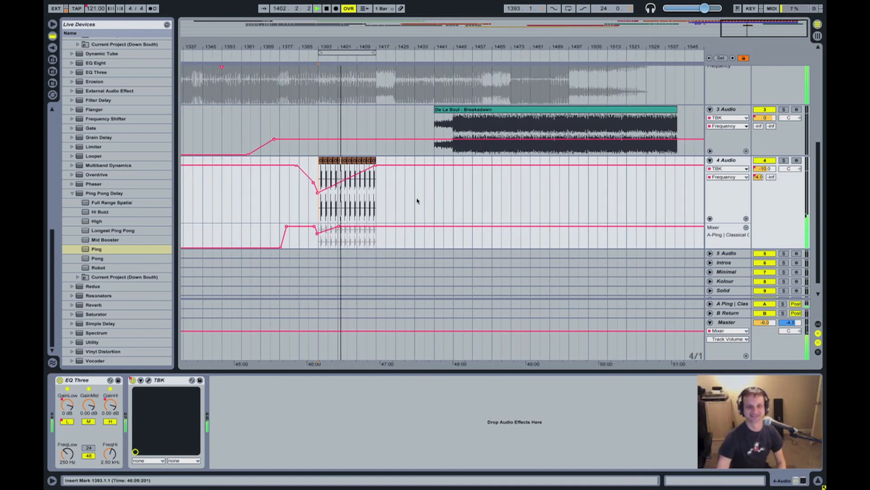
pyautogui.moveTo(346, 45); pyautogui.dragTo(347, 45)
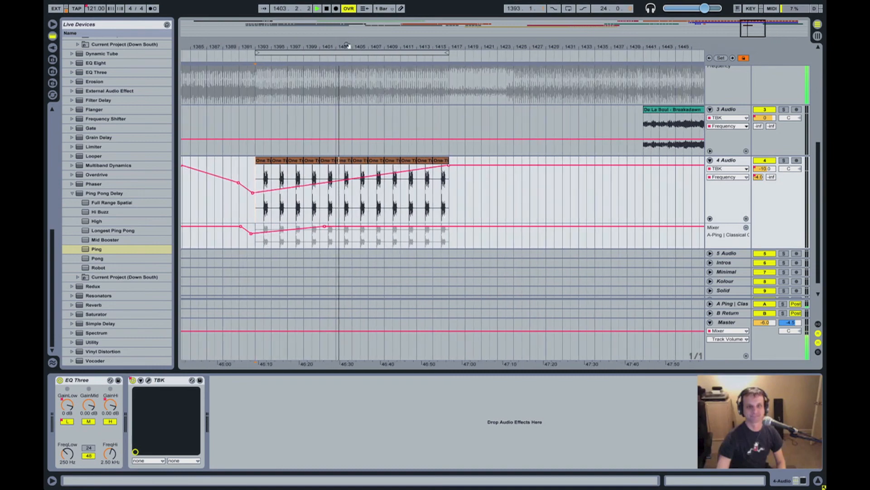
pyautogui.click(343, 226)
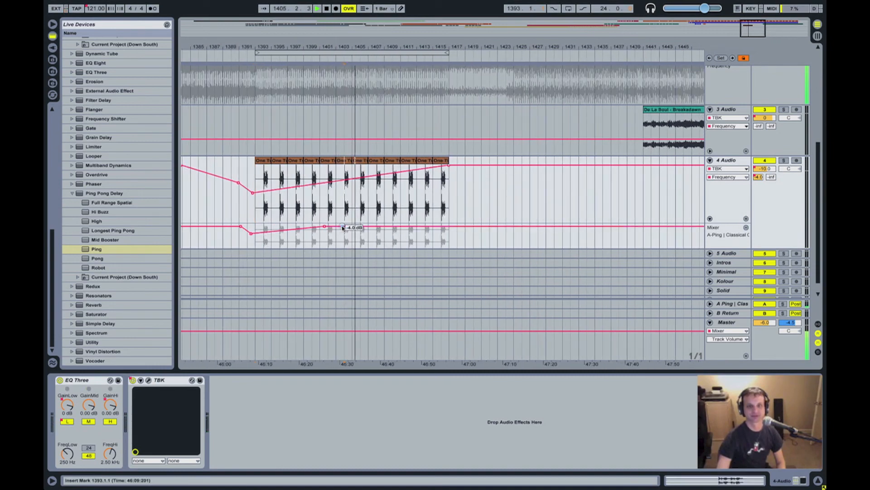
pyautogui.click(324, 226)
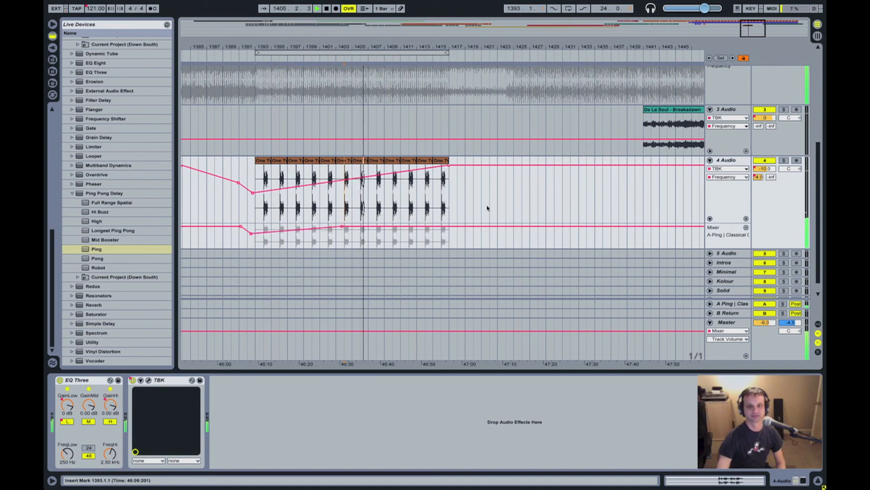
# Flatten the end of the TBK Frequency ramp on 4 Audio at about 0.82, from a new point near bar 1408 past the last One Two clip
pyautogui.scroll(3, 488, 208)
pyautogui.hscroll(5, 489, 209)
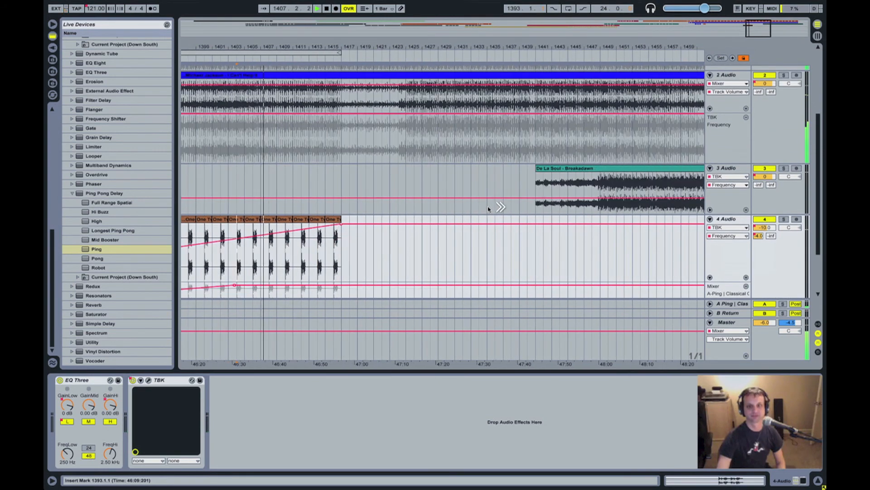
pyautogui.moveTo(360, 50); pyautogui.dragTo(361, 48)
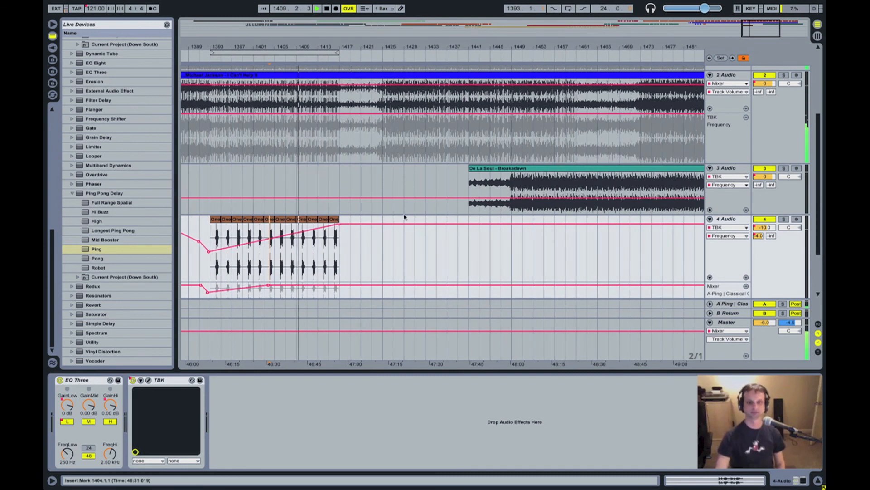
pyautogui.scroll(-1, 401, 218)
pyautogui.scroll(-1, 359, 253)
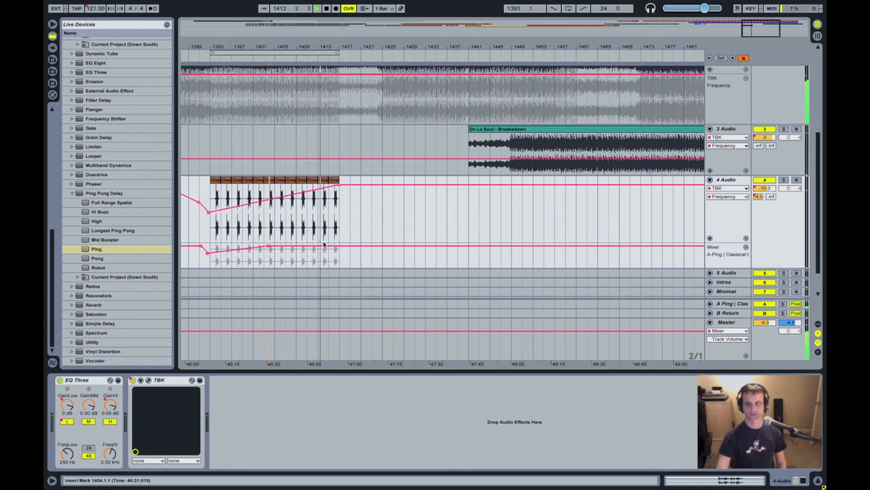
pyautogui.moveTo(338, 187)
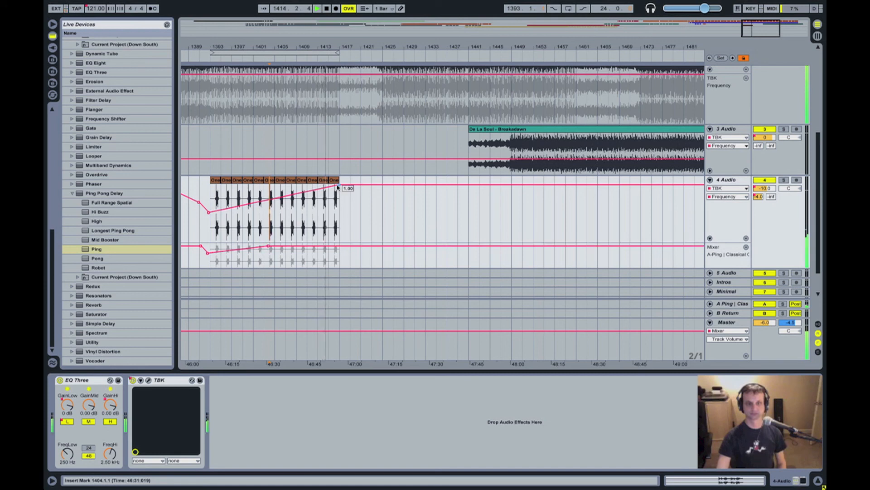
pyautogui.click(270, 60)
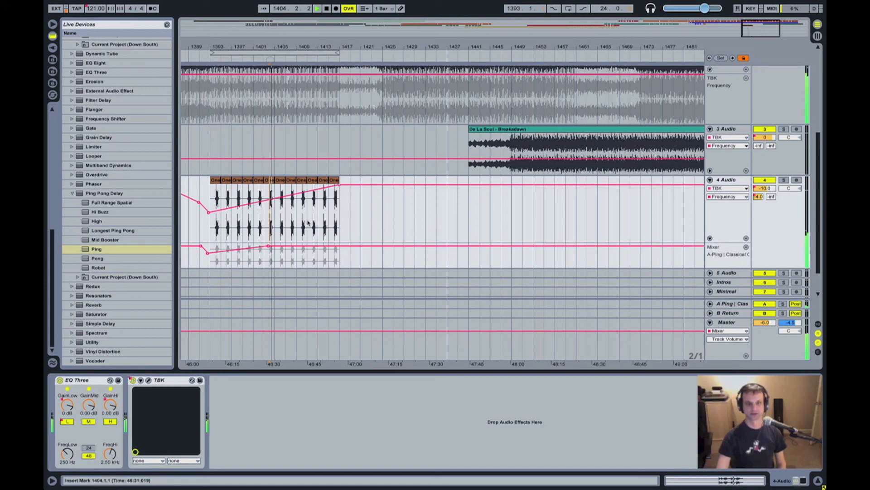
pyautogui.click(289, 196)
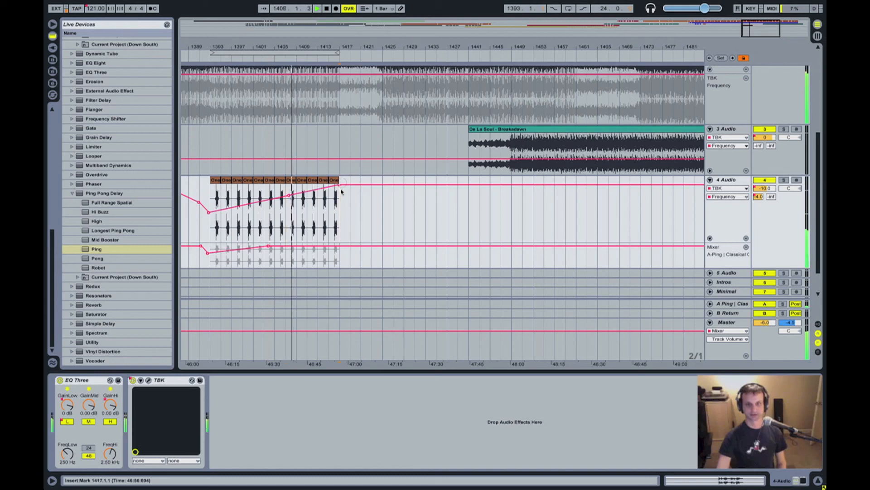
pyautogui.moveTo(340, 184)
pyautogui.mouseDown()
pyautogui.moveTo(340, 196)
pyautogui.moveTo(340, 185)
pyautogui.mouseUp()
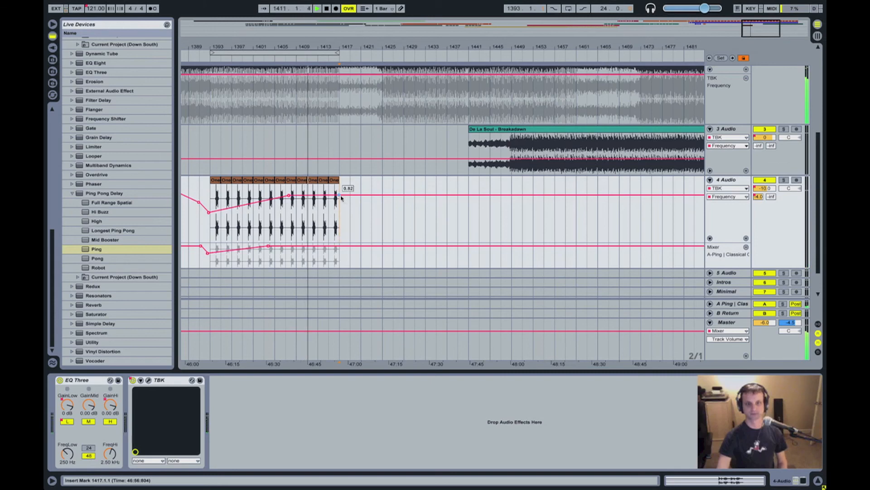
pyautogui.moveTo(341, 198); pyautogui.dragTo(342, 197)
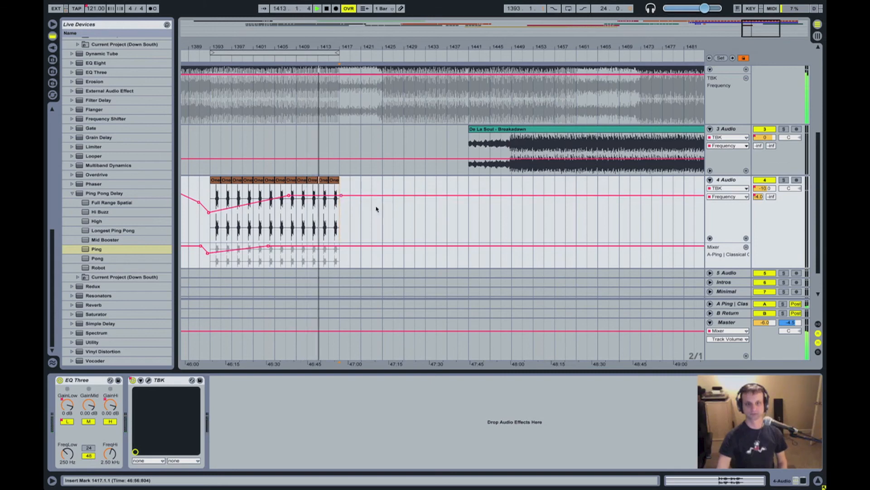
# Move the De La Soul - Breakadawn clip on 3 Audio earlier so it starts at bar 1435
pyautogui.scroll(3, 384, 218)
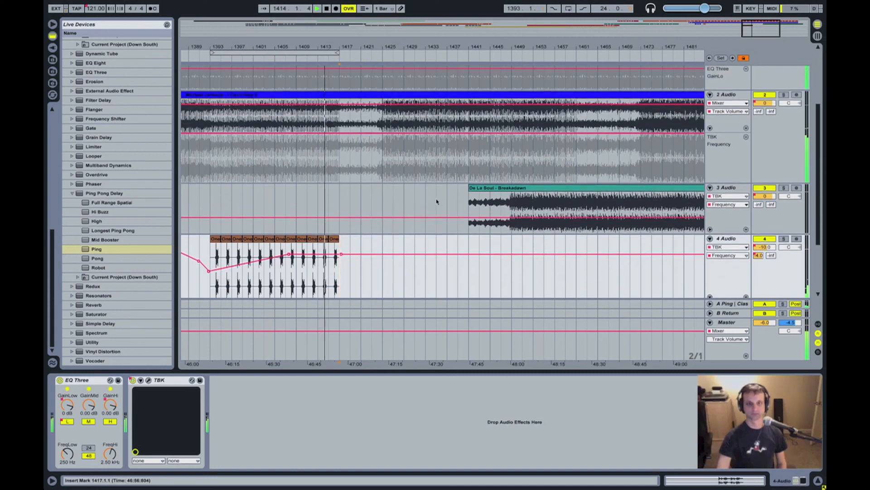
pyautogui.moveTo(509, 193); pyautogui.dragTo(480, 192)
pyautogui.click(335, 60)
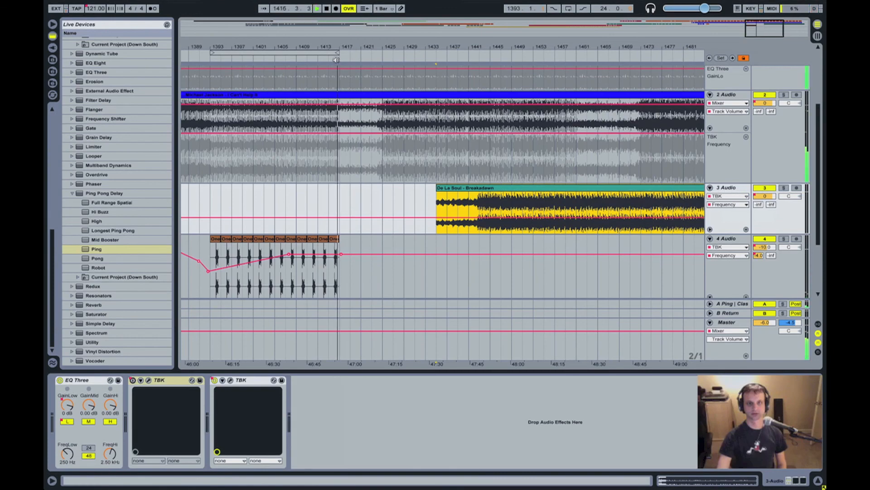
# Solo 2 Audio to hear its section after the last One Two clip, and stop playback
pyautogui.scroll(5, 399, 238)
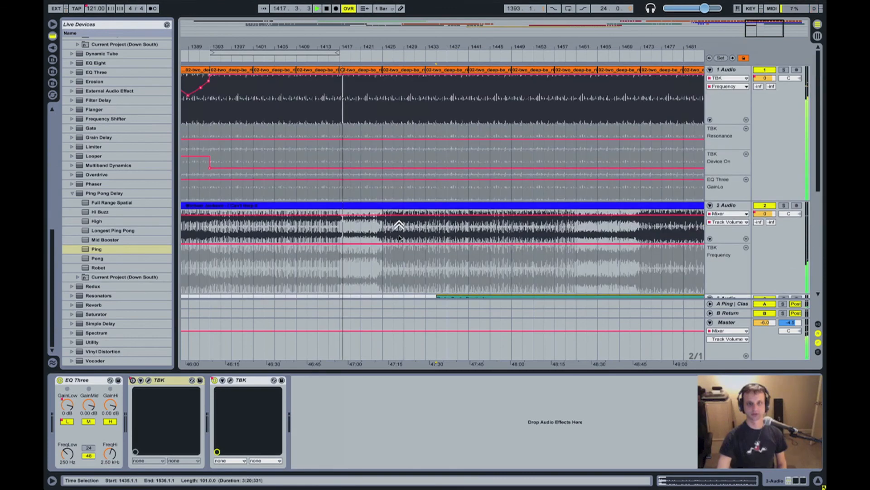
pyautogui.scroll(-3, 399, 238)
pyautogui.click(784, 137)
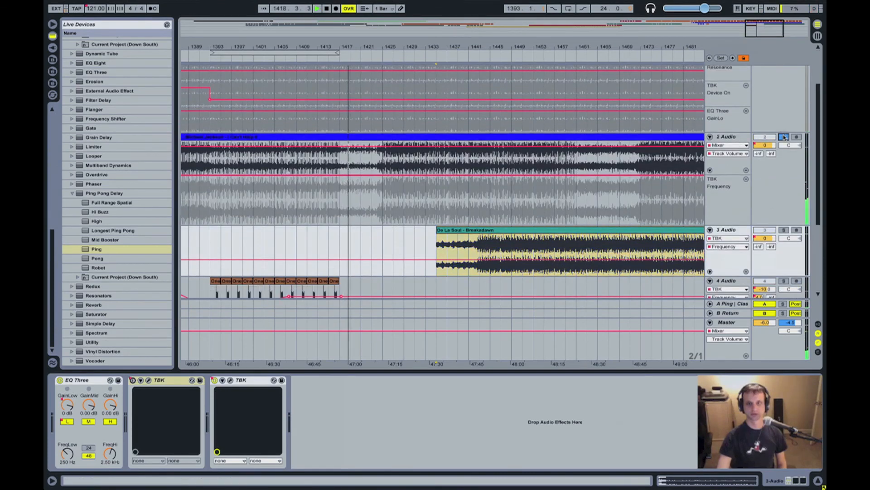
pyautogui.press('space')
# Move the De La Soul - Breakadawn clip on 3 Audio to start at bar 1417, right where the One Two clips end
pyautogui.scroll(-3, 370, 222)
pyautogui.click(482, 172)
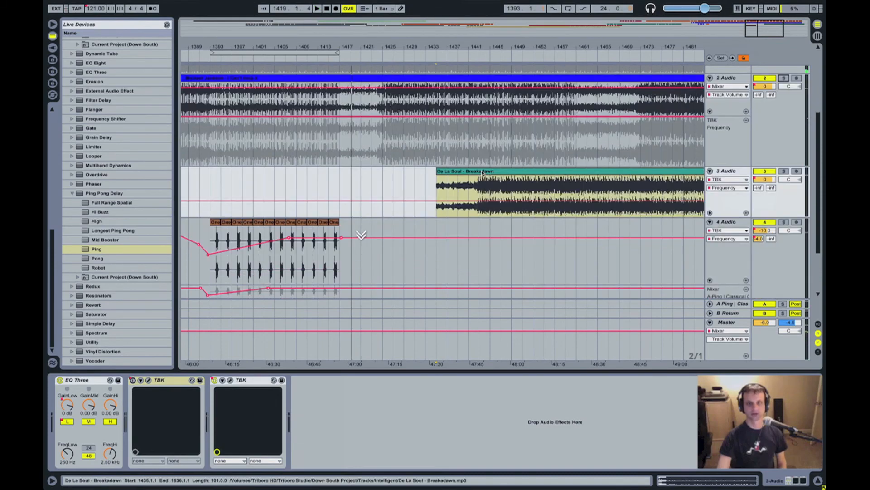
pyautogui.moveTo(483, 173); pyautogui.dragTo(388, 185)
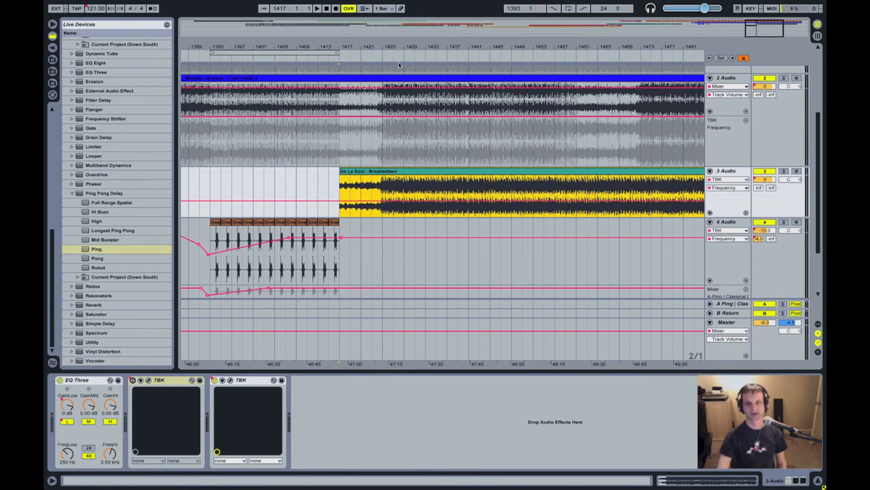
pyautogui.moveTo(401, 44); pyautogui.dragTo(351, 43)
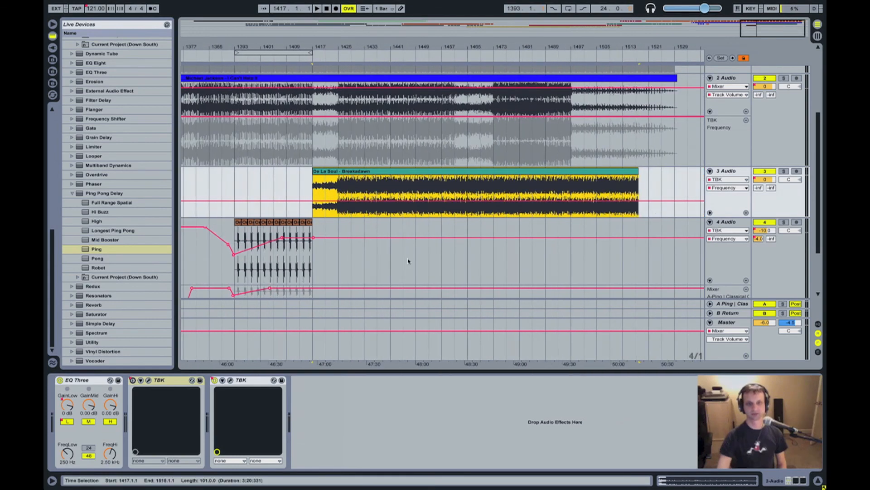